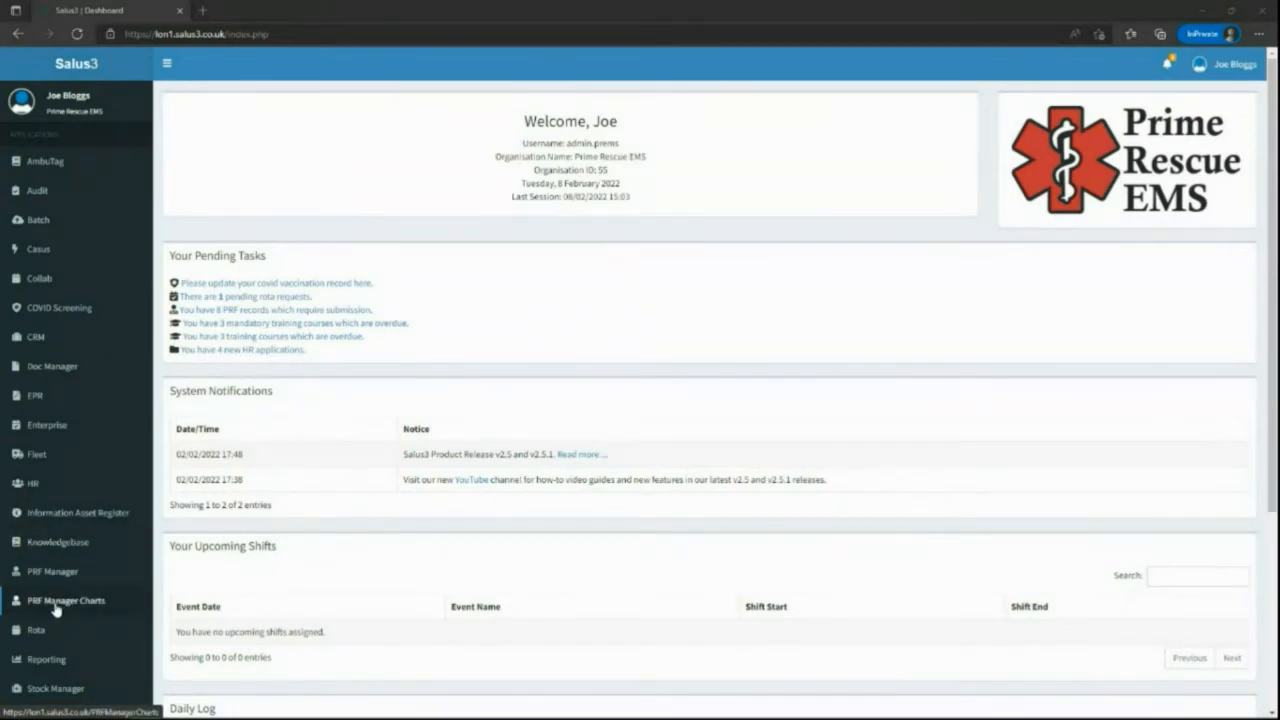
# - Open PRF Manager Charts and view the Quick Overview, Latest 50 PRFs and All PRFs pages
pyautogui.click(55, 606)
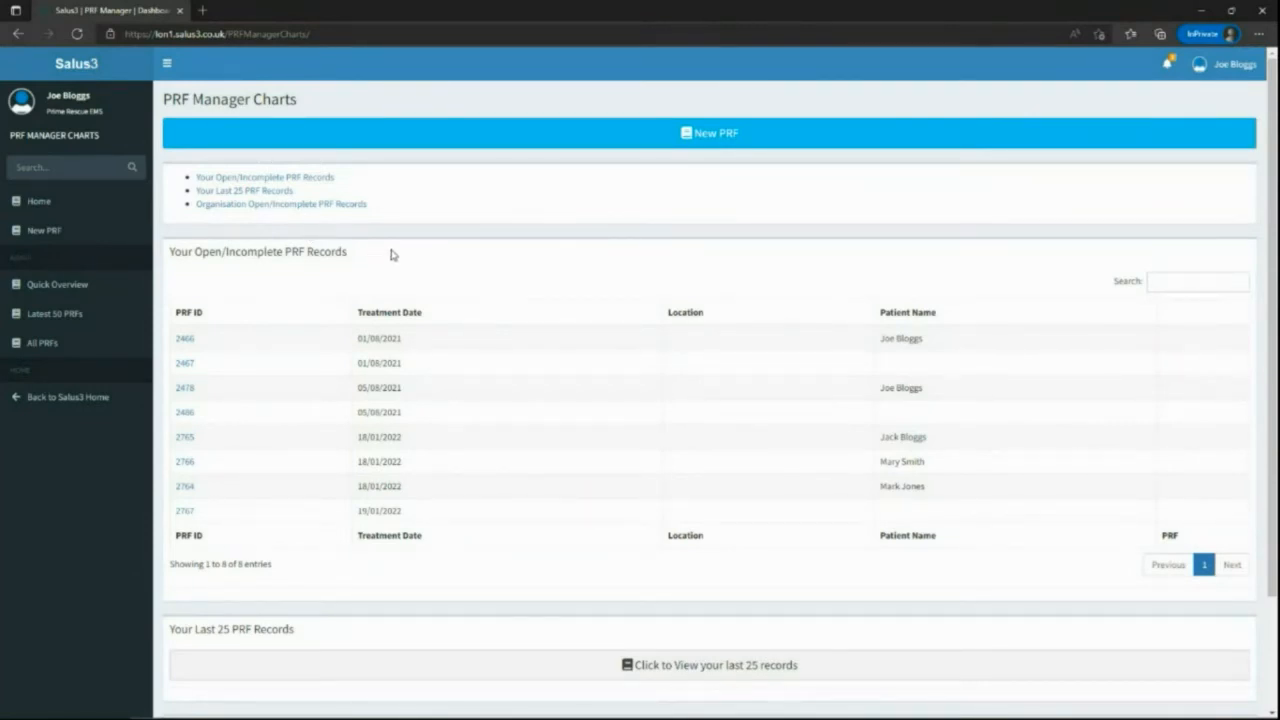
pyautogui.click(53, 288)
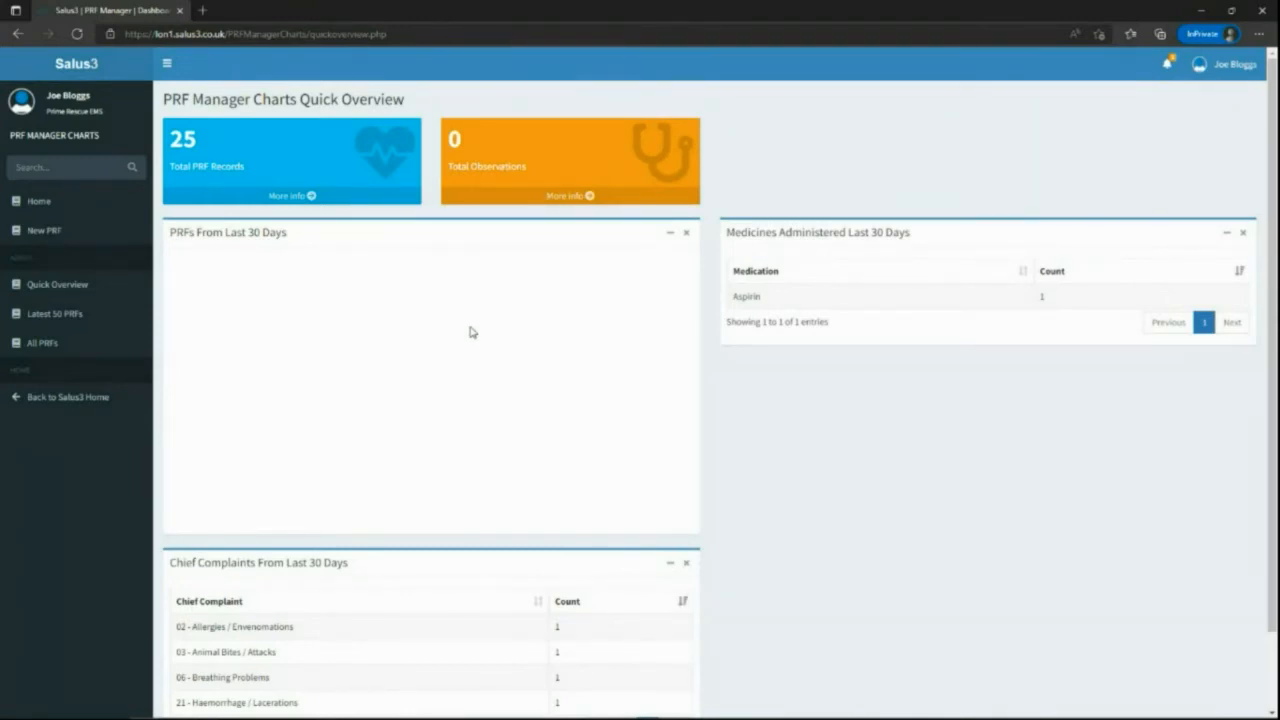
pyautogui.click(70, 318)
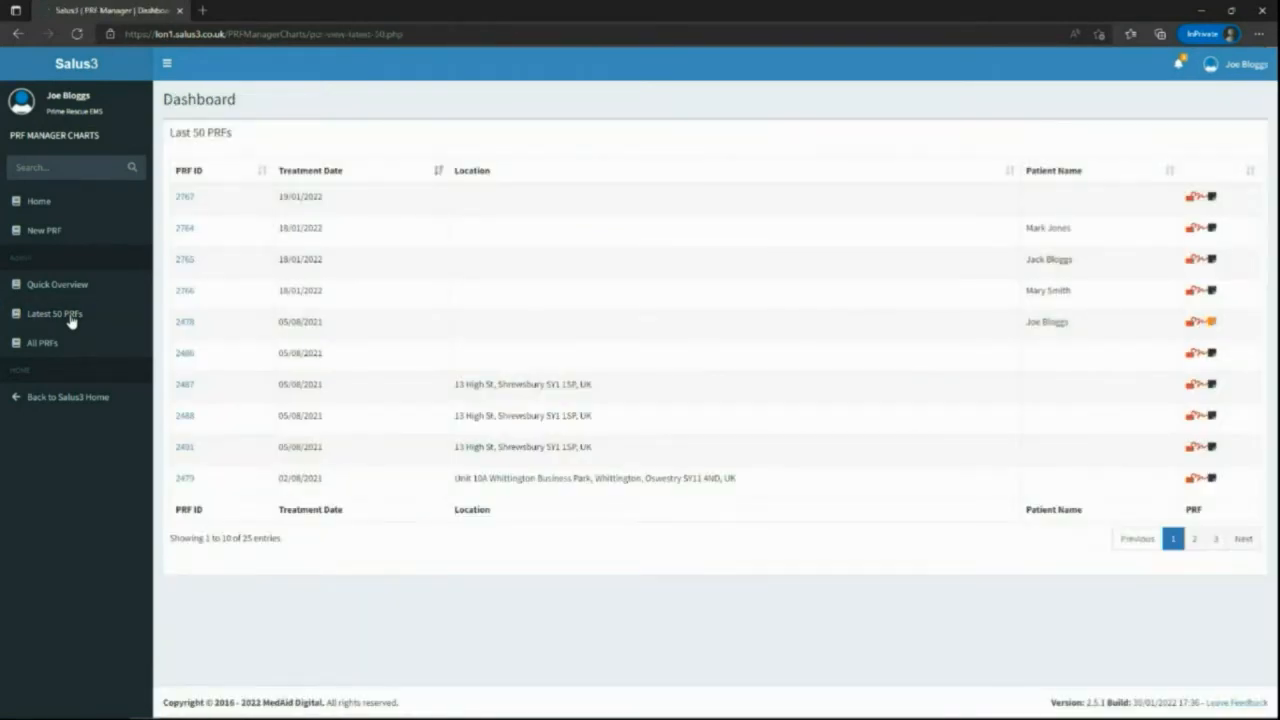
pyautogui.click(49, 352)
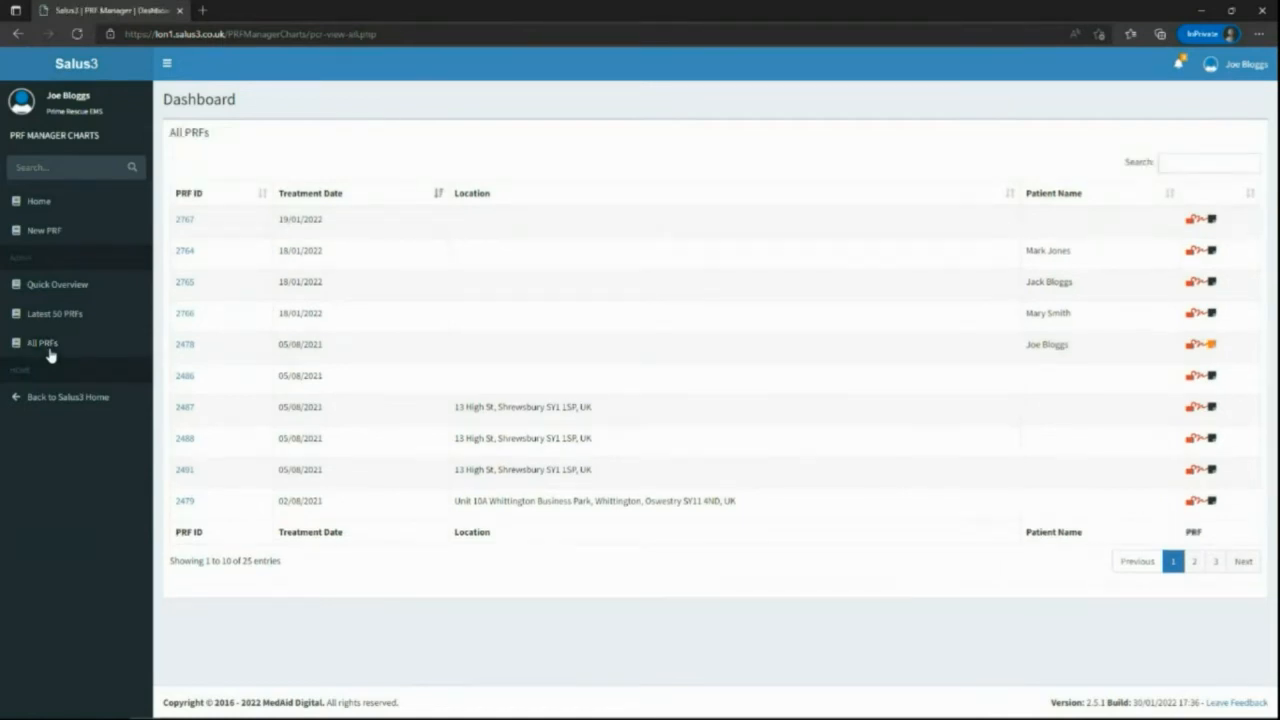
# - Return to the module home page and look through its open, last 25 and organisation PRF record sections
pyautogui.click(47, 205)
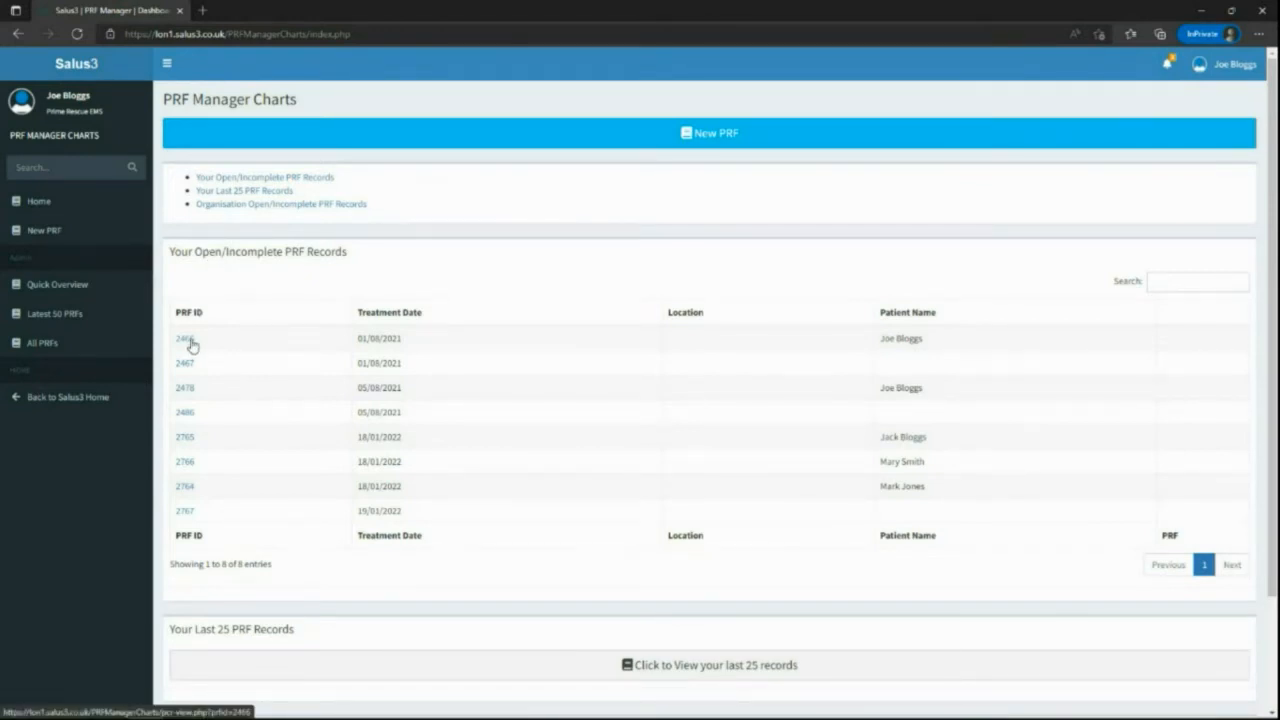
pyautogui.scroll(-2, 192, 340)
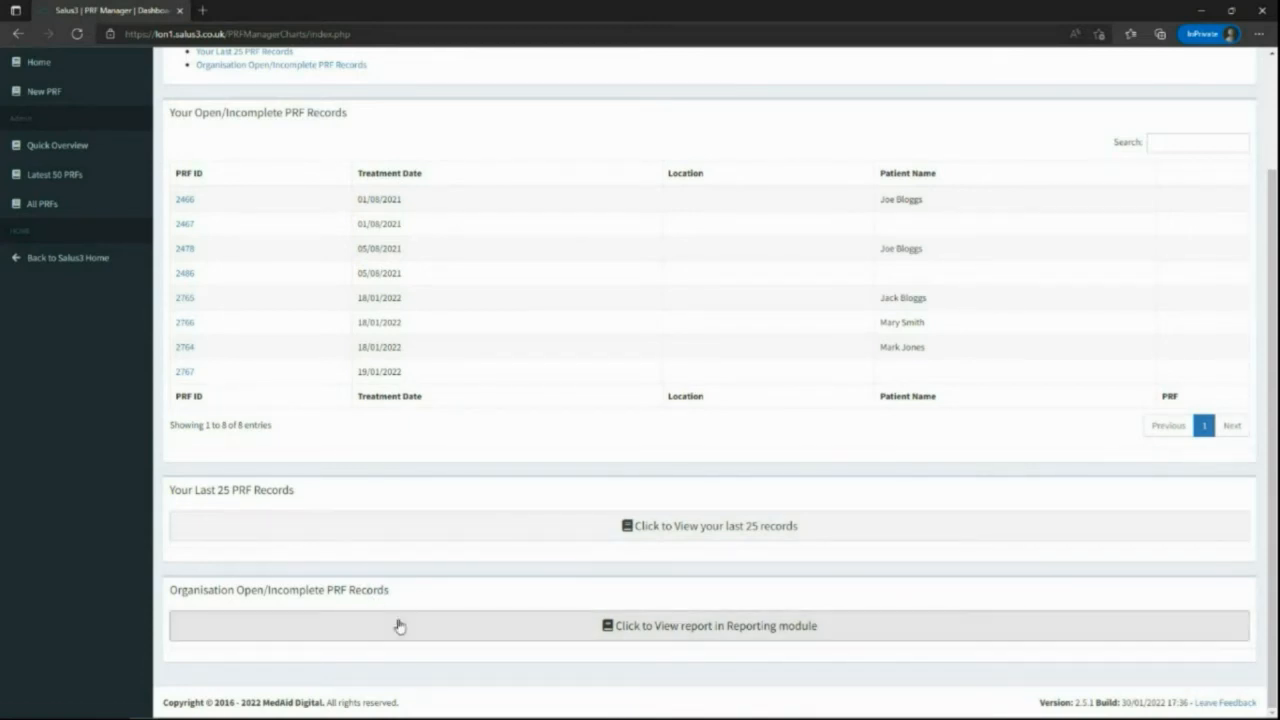
pyautogui.scroll(2, 397, 625)
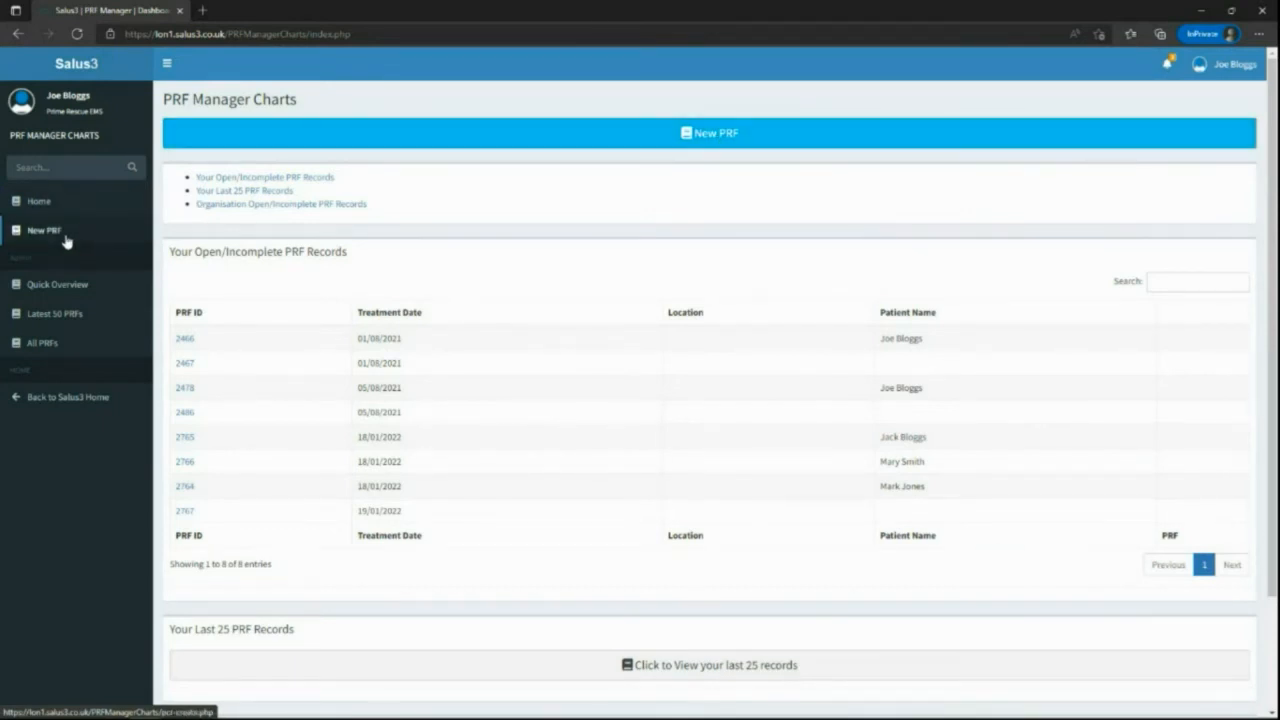
# - Create a new PRF record without a dispatch ID, after viewing the active calls offered for import from Resgrid
pyautogui.click(629, 137)
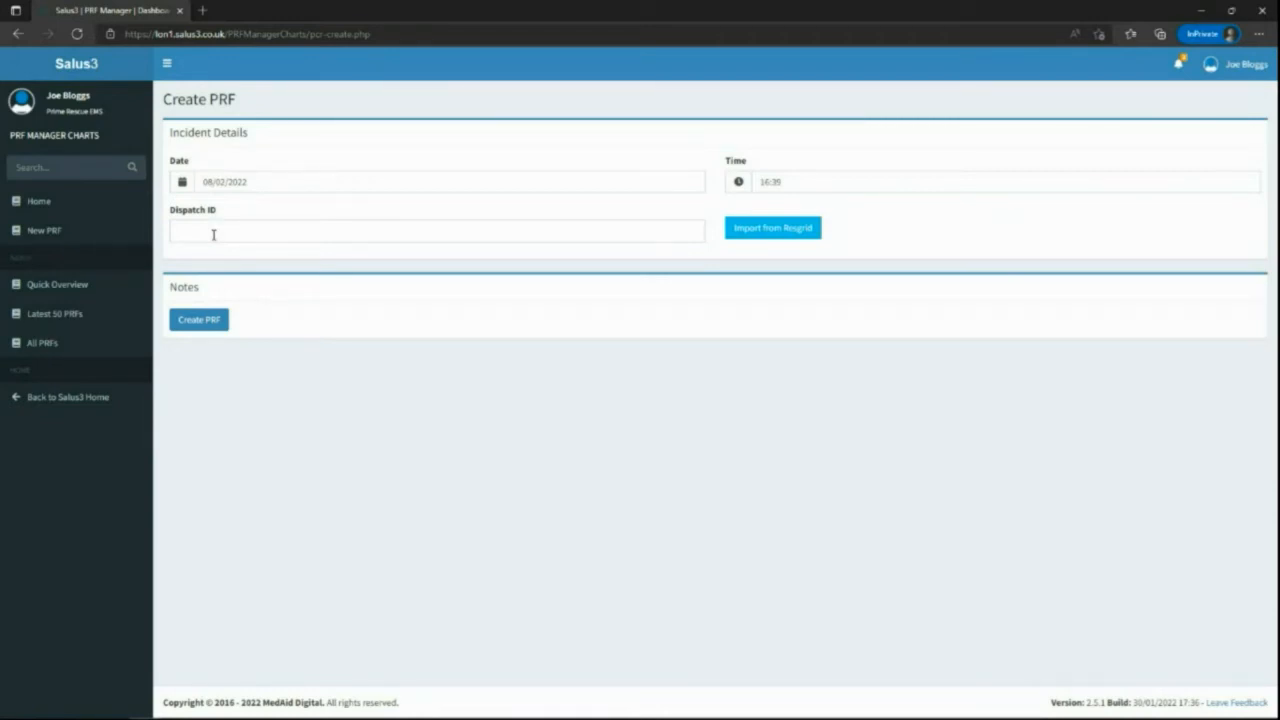
pyautogui.click(753, 237)
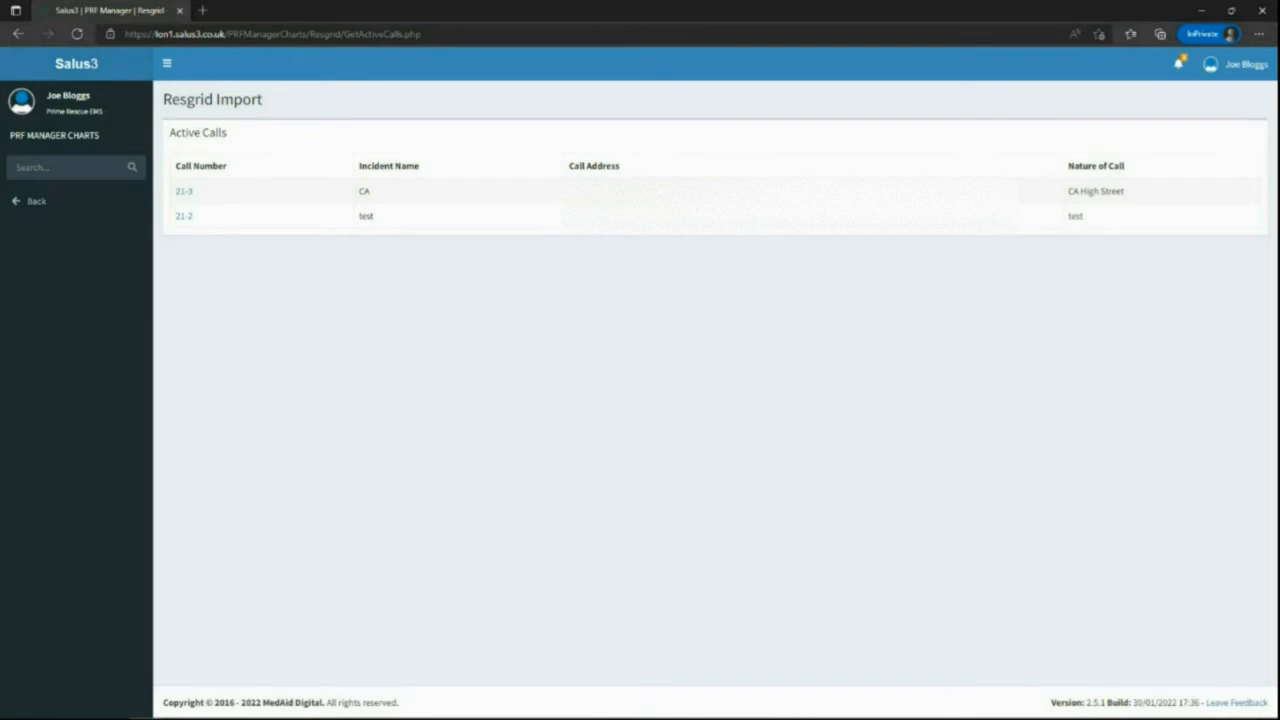
pyautogui.click(183, 192)
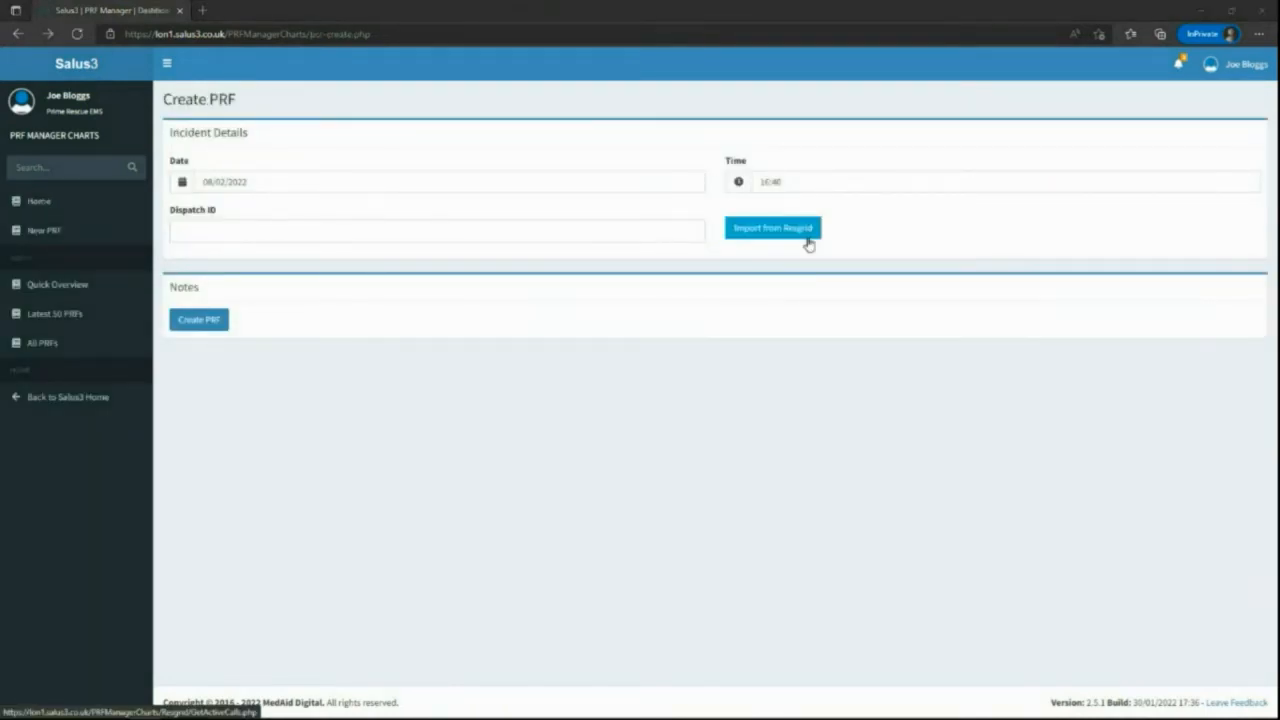
pyautogui.click(284, 237)
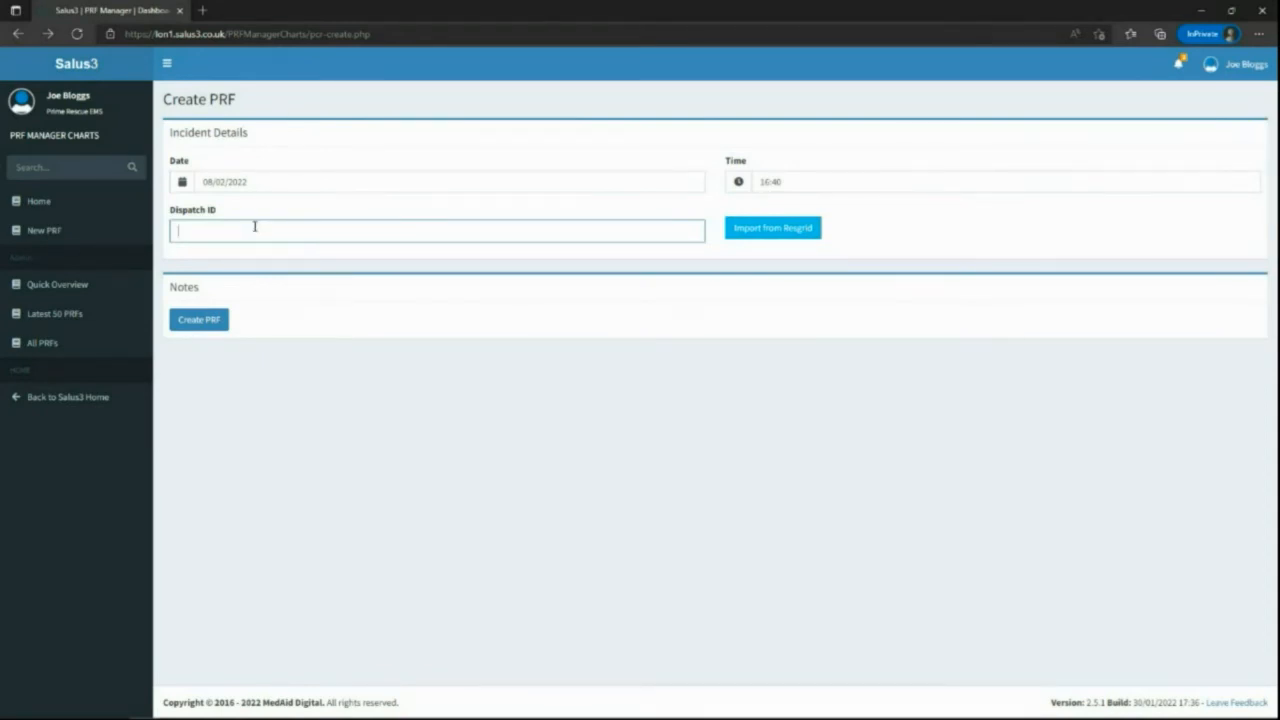
pyautogui.click(197, 328)
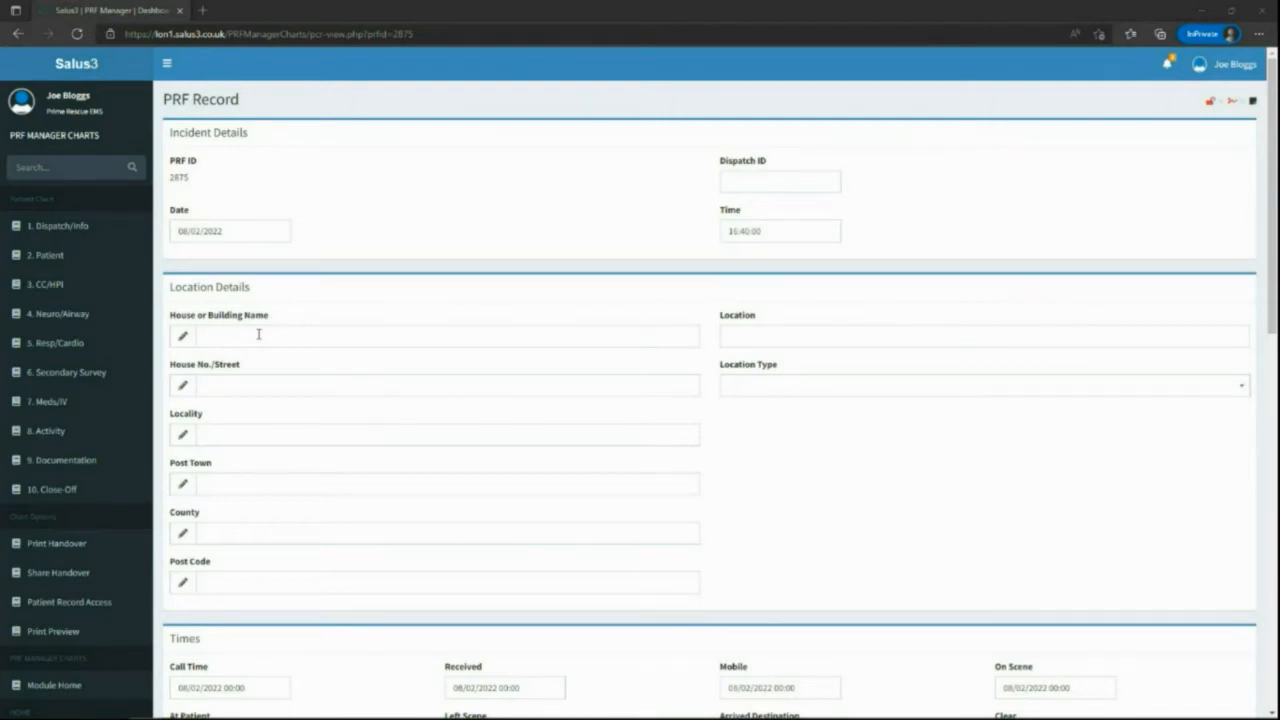
# - Set the location type to Event Site/Footprint and look through the remaining location and times fields
pyautogui.click(760, 385)
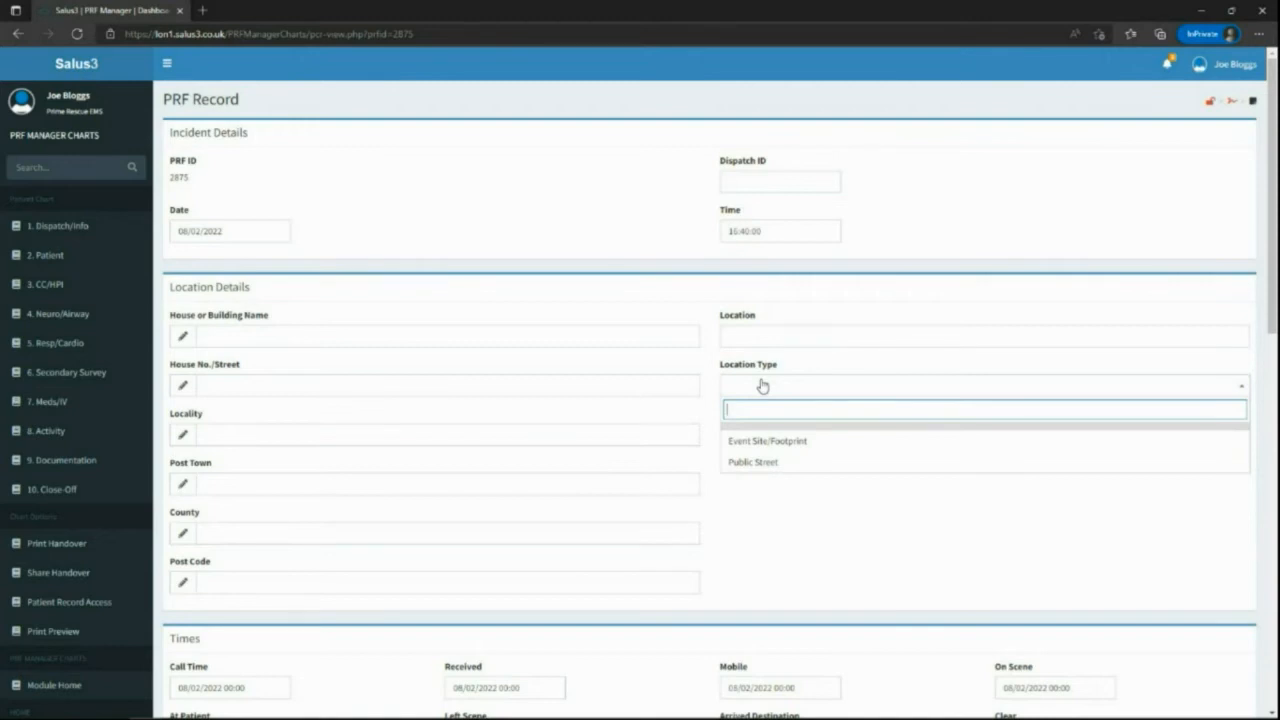
pyautogui.click(759, 452)
pyautogui.scroll(-1, 545, 372)
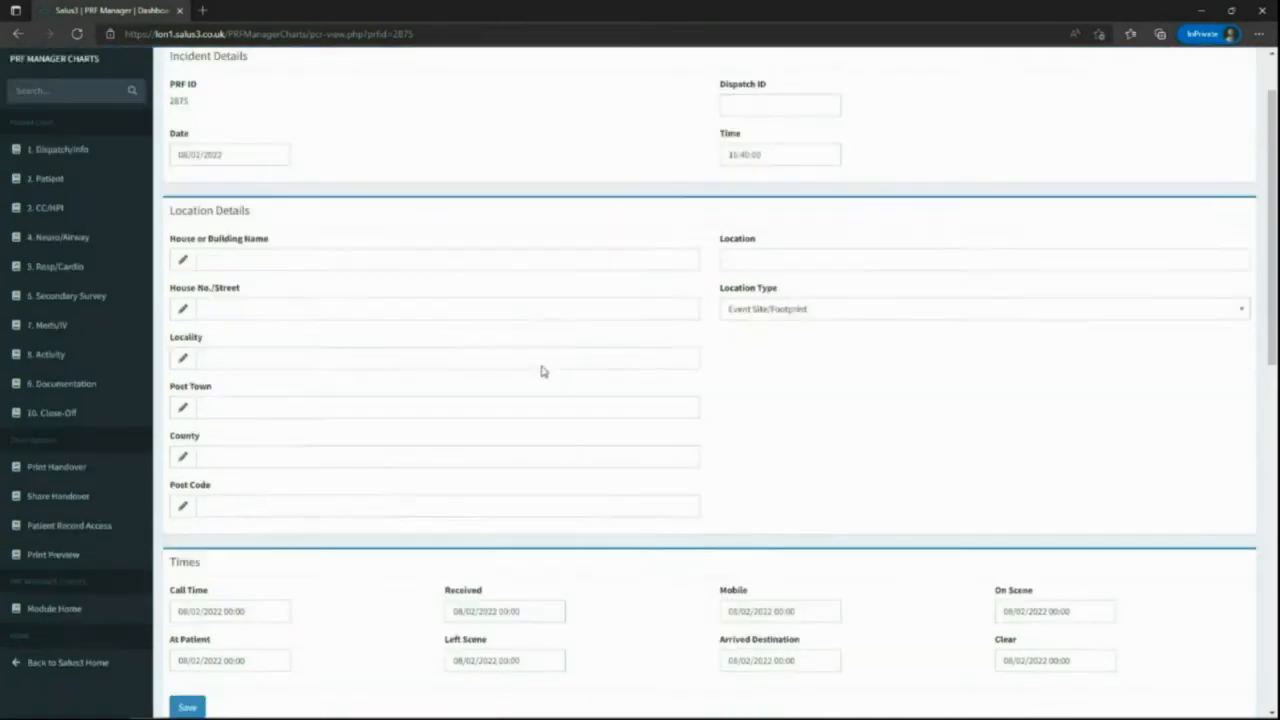
pyautogui.click(744, 235)
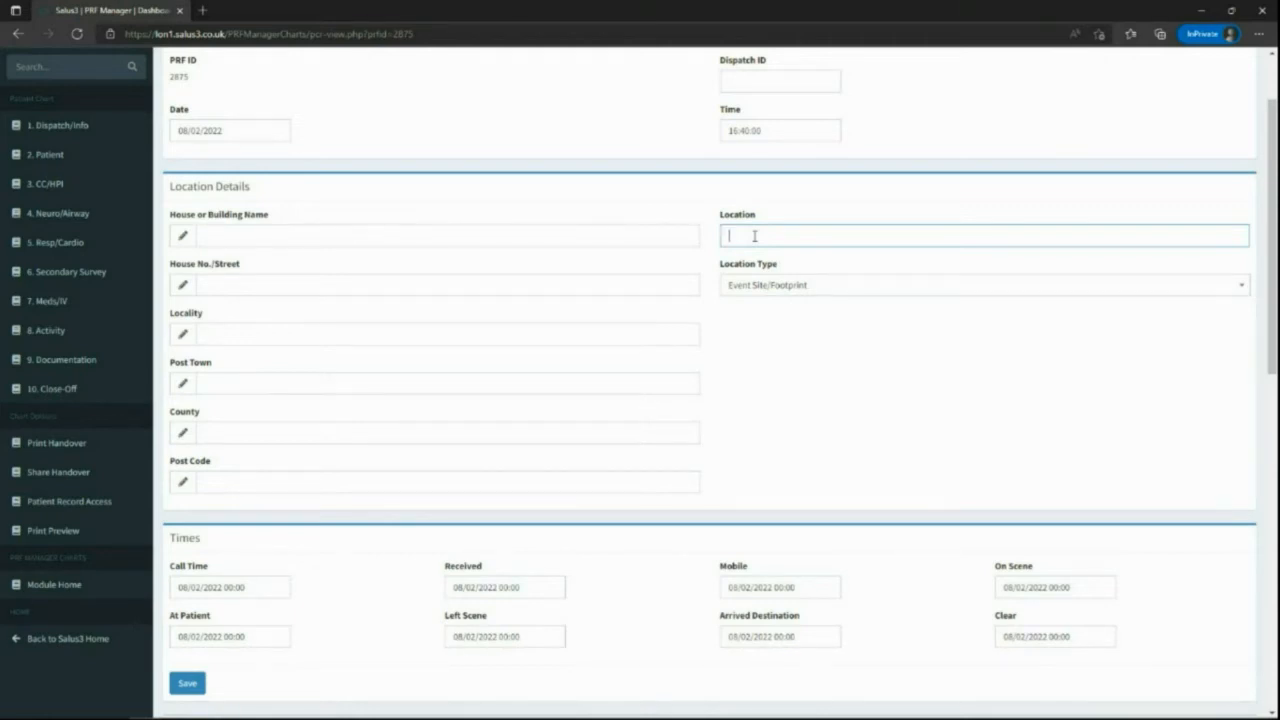
pyautogui.scroll(-1, 718, 252)
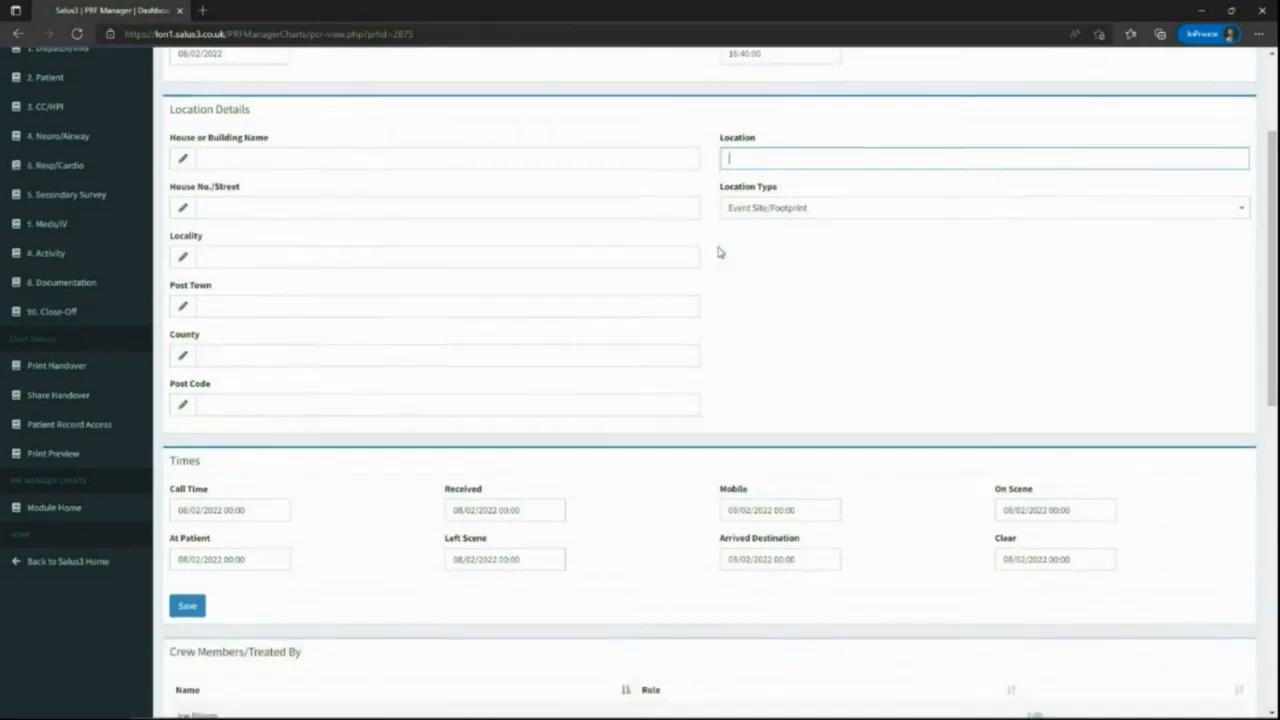
pyautogui.scroll(-3, 718, 252)
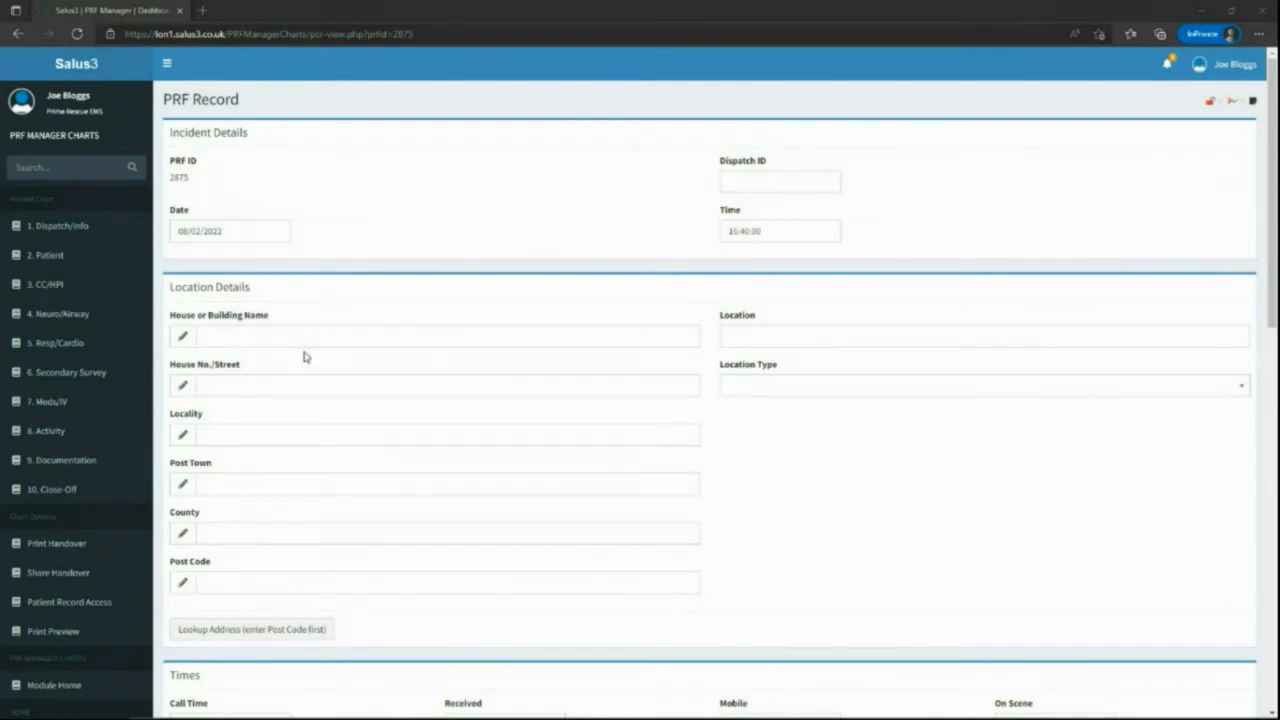
# - Look up the incident address by post code and fill the location details with the first 8bits1byte Limited entry
pyautogui.click(233, 585)
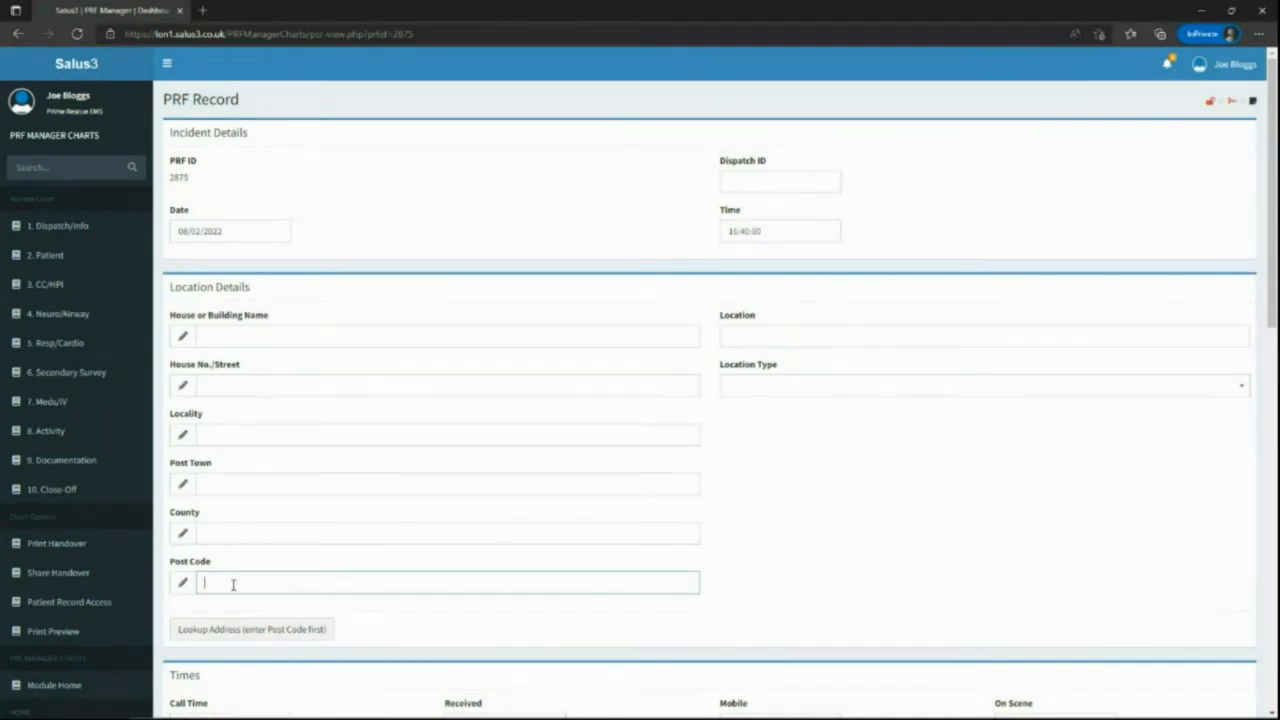
pyautogui.write('SY11 4TD')
pyautogui.click(218, 634)
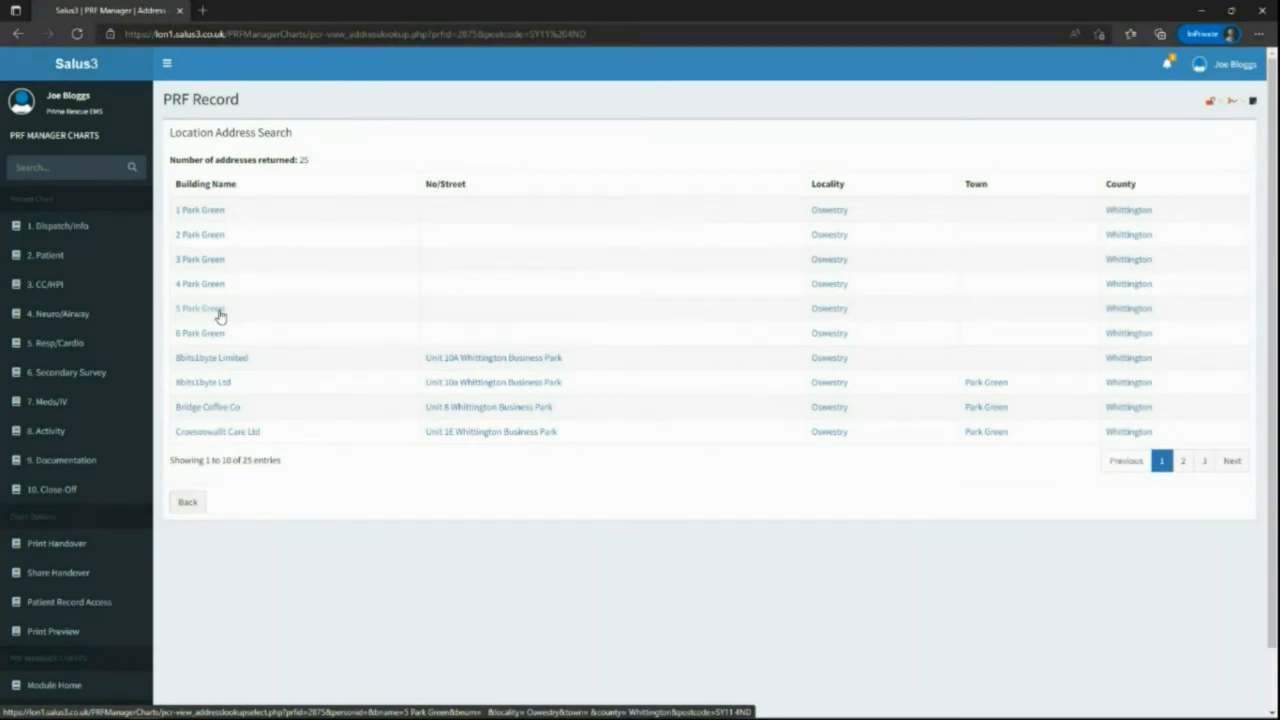
pyautogui.click(207, 362)
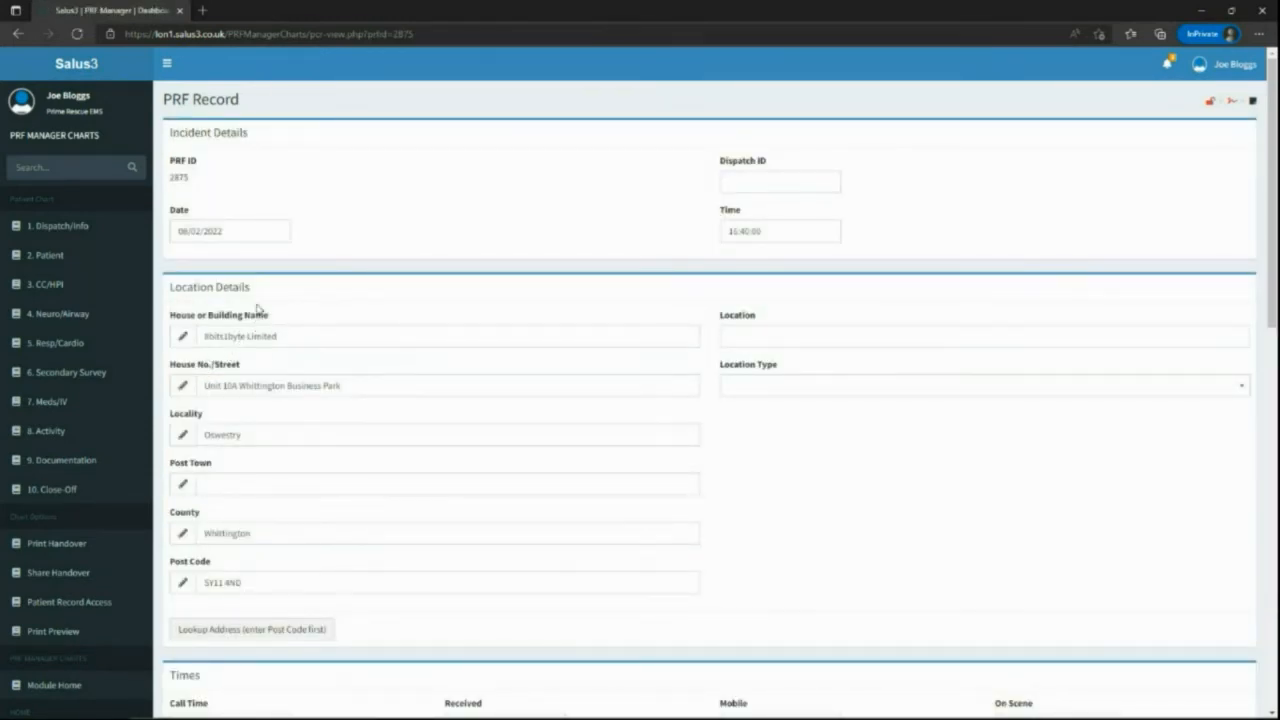
# - Set the existing crew member's role to Emergency Medical Technician and update the entry
pyautogui.scroll(-5, 258, 297)
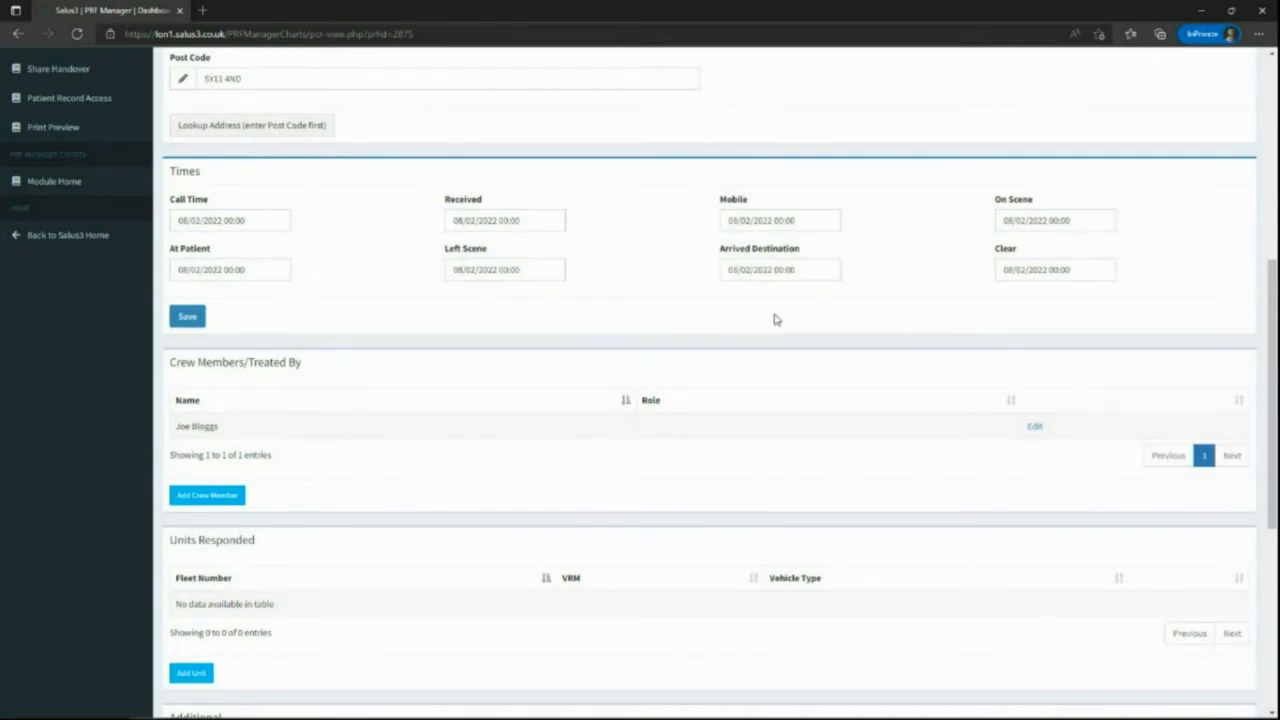
pyautogui.scroll(-2, 790, 300)
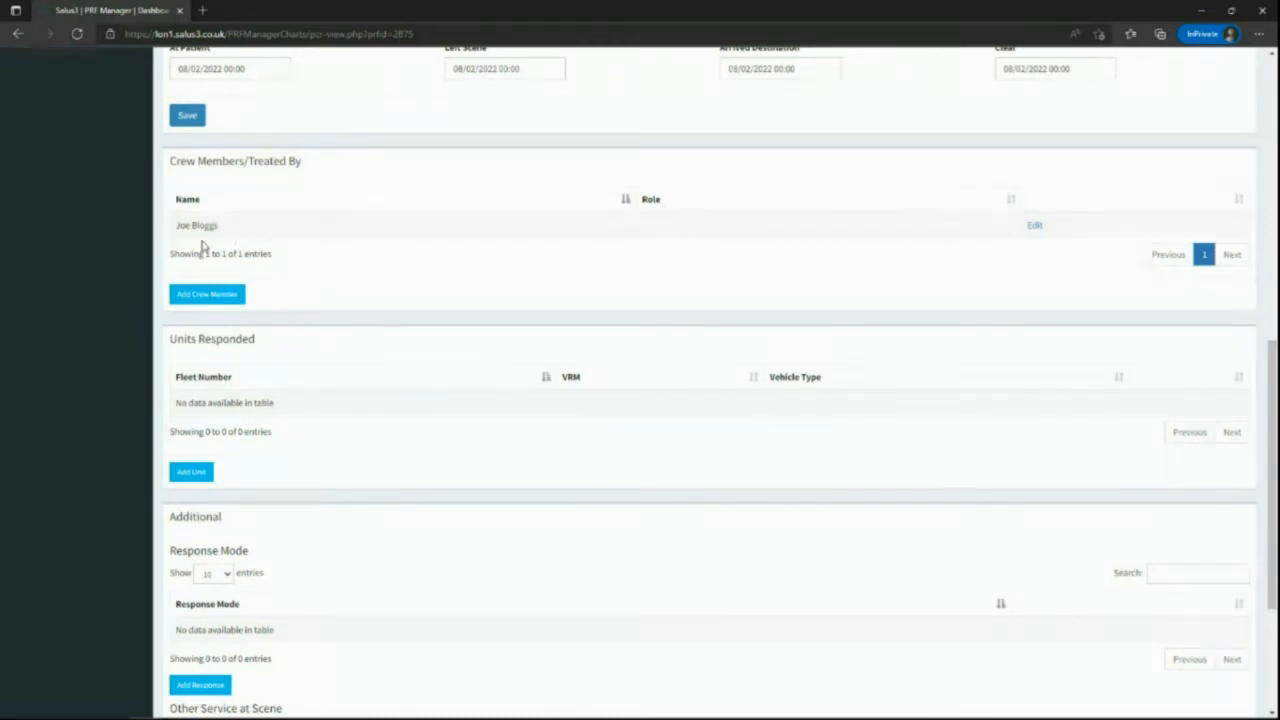
pyautogui.click(1033, 229)
pyautogui.click(195, 238)
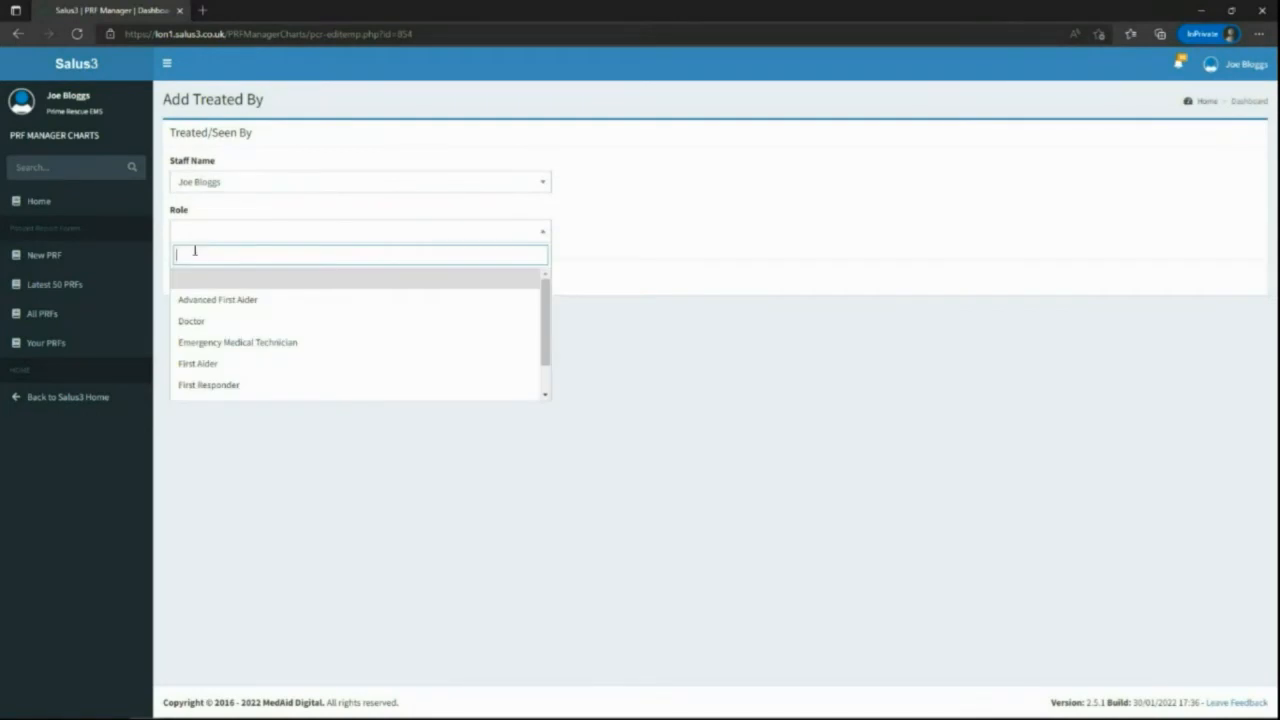
pyautogui.click(205, 342)
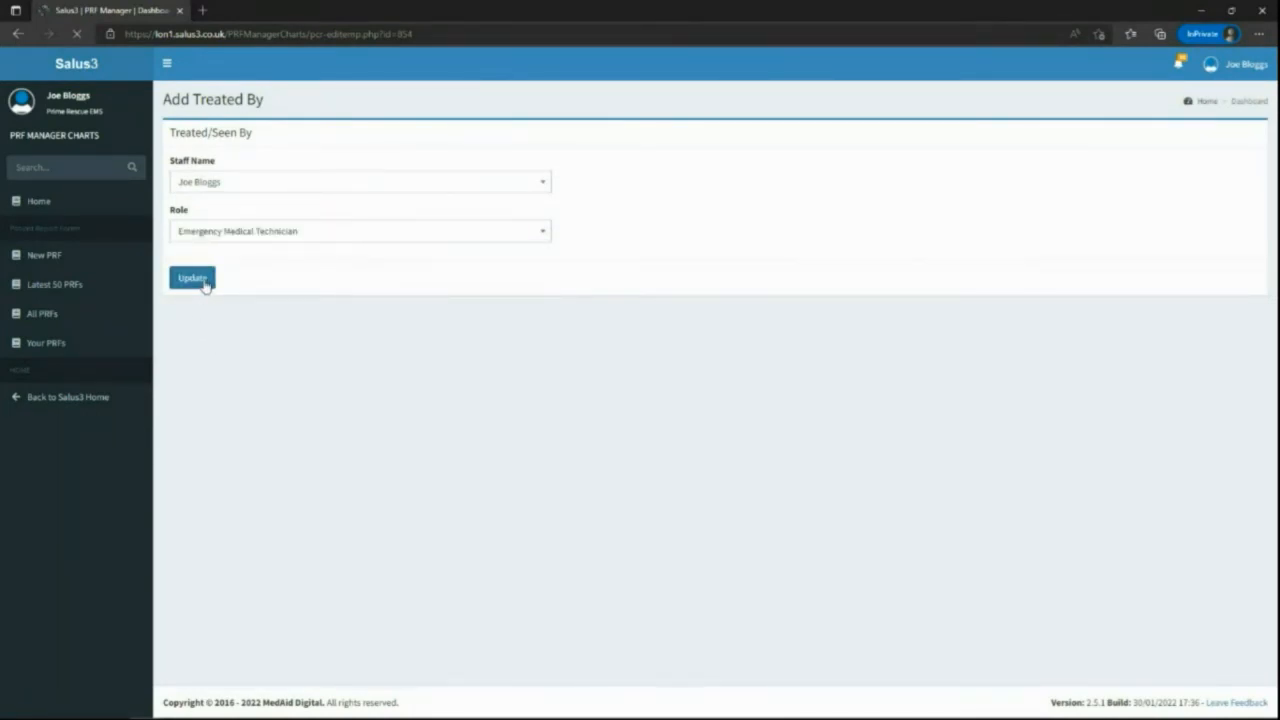
# - Add the first listed staff member to the crew with the role Doctor
pyautogui.scroll(1, 206, 292)
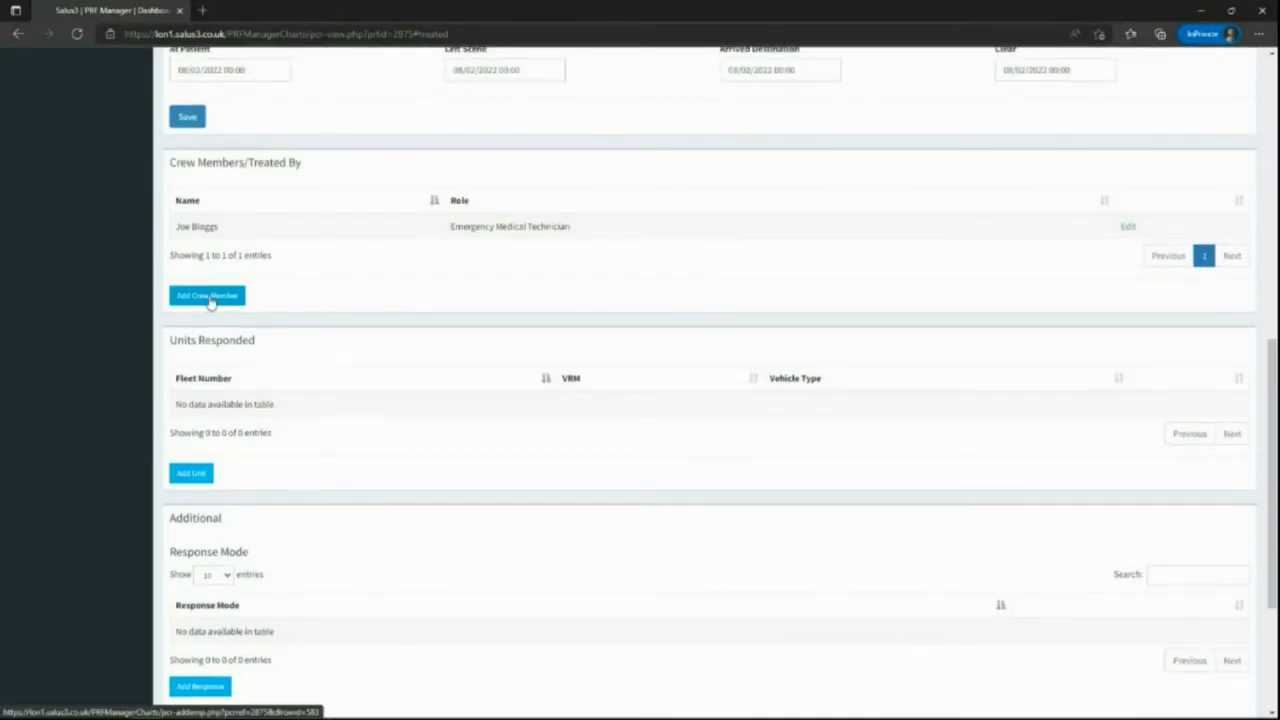
pyautogui.click(208, 296)
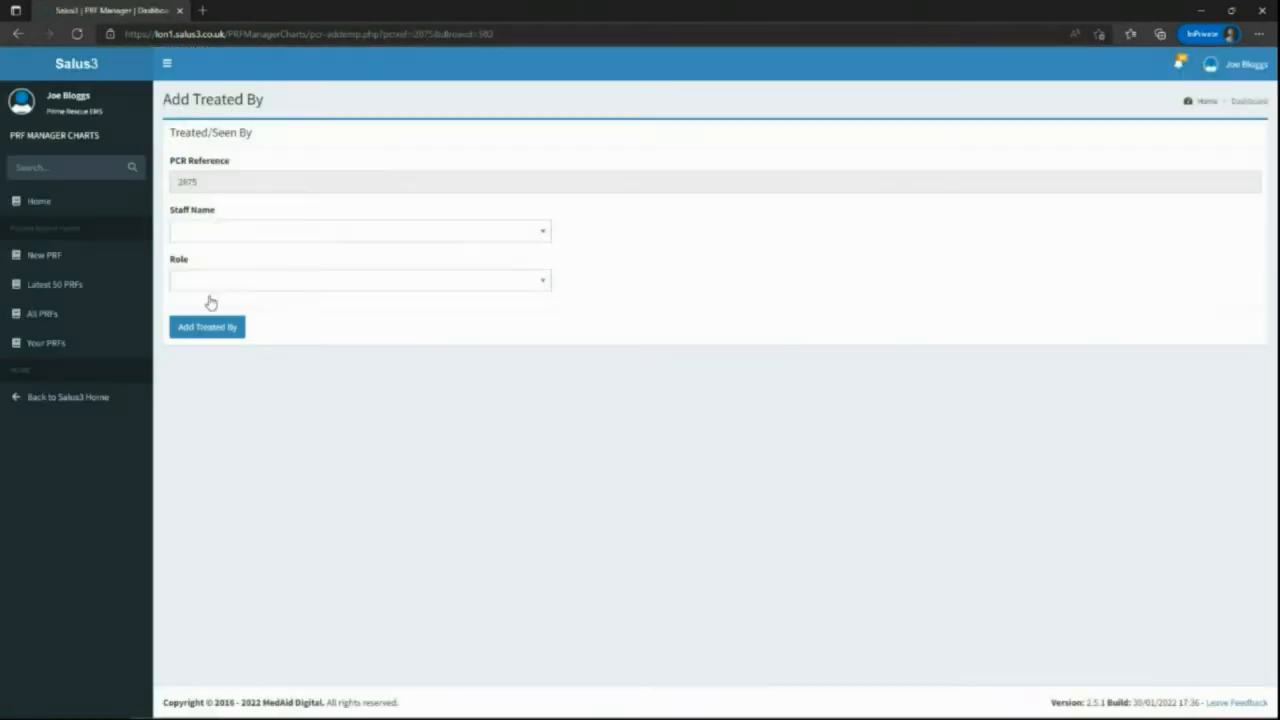
pyautogui.click(222, 236)
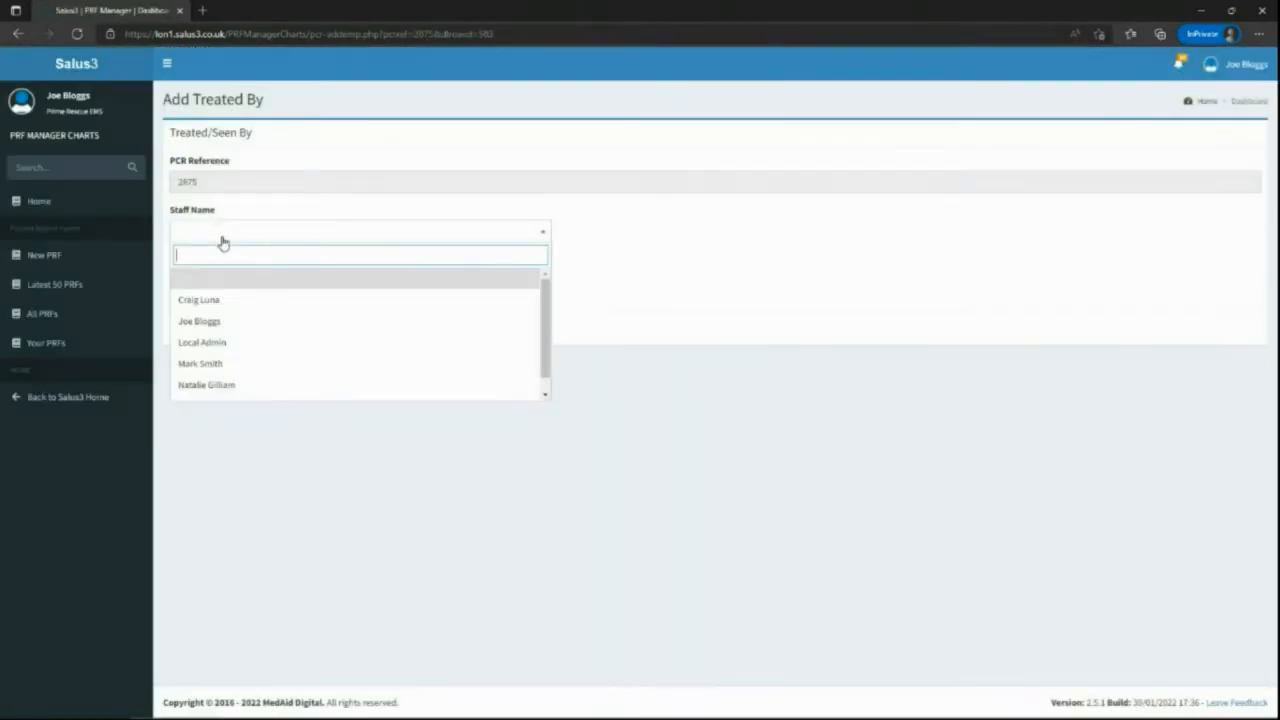
pyautogui.click(204, 298)
pyautogui.click(208, 286)
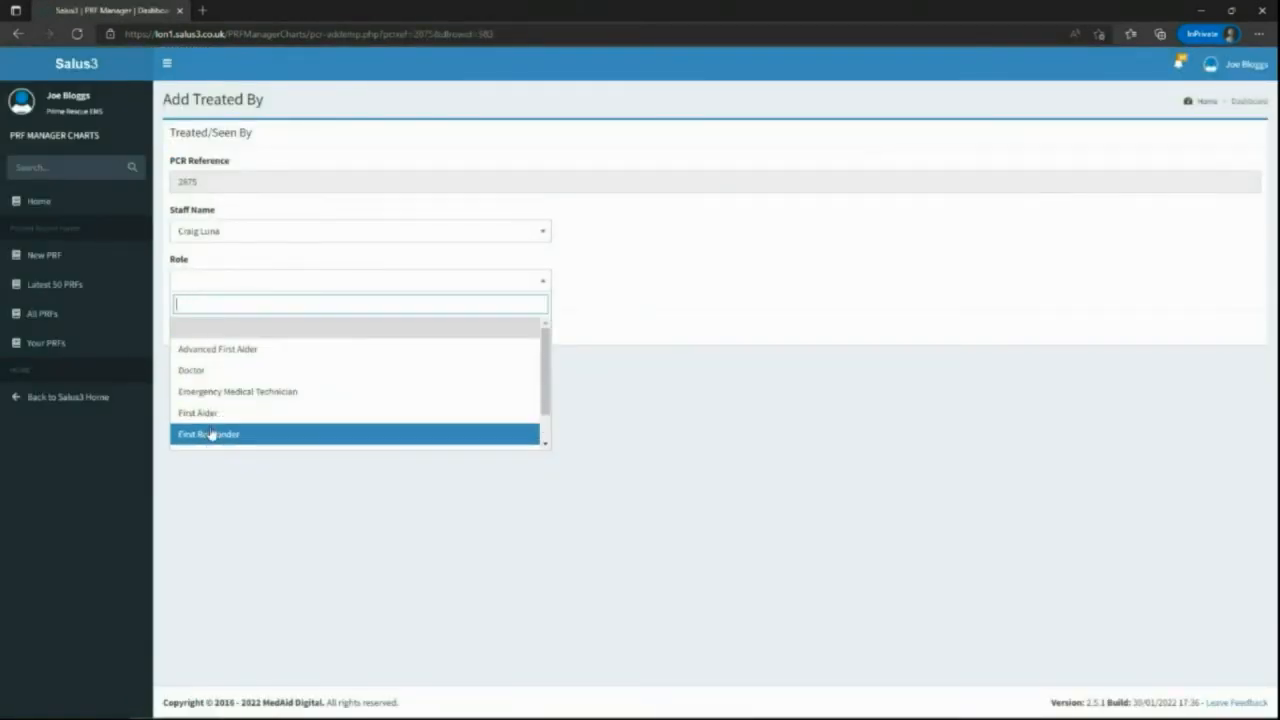
pyautogui.click(205, 370)
pyautogui.click(178, 339)
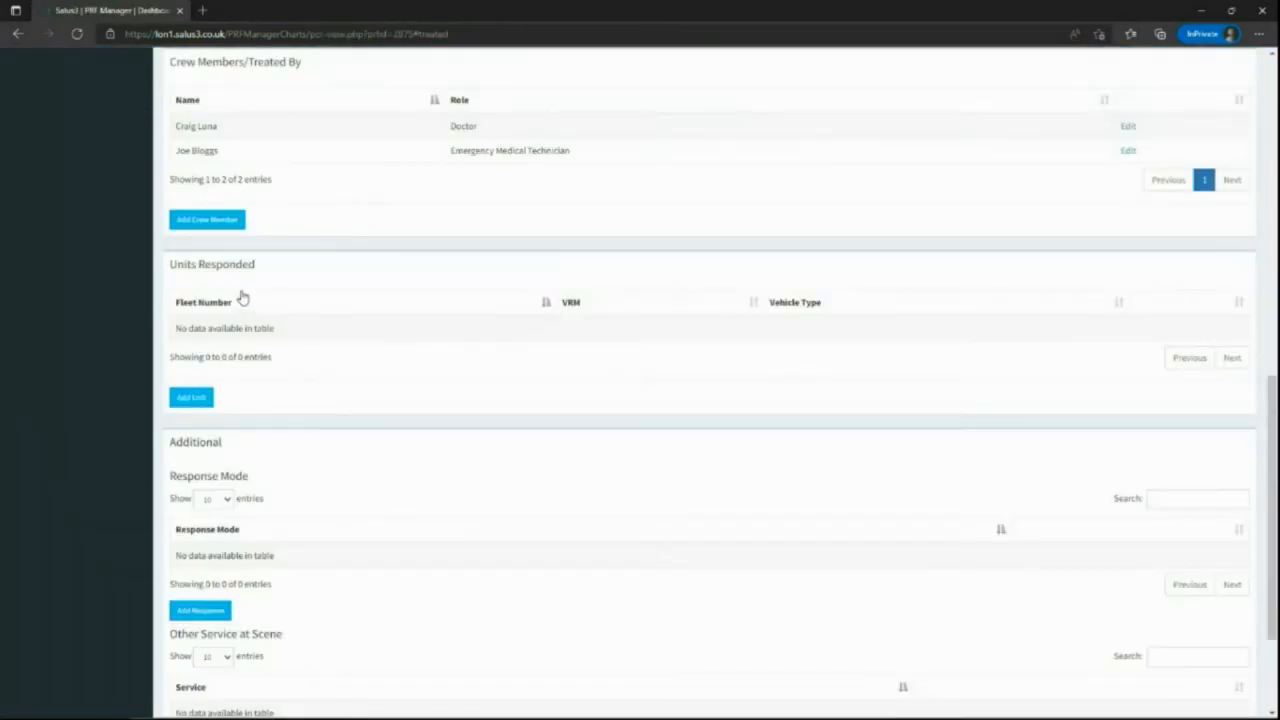
# - Add the ambulance MED12ICAL to the units that responded
pyautogui.scroll(-1, 317, 260)
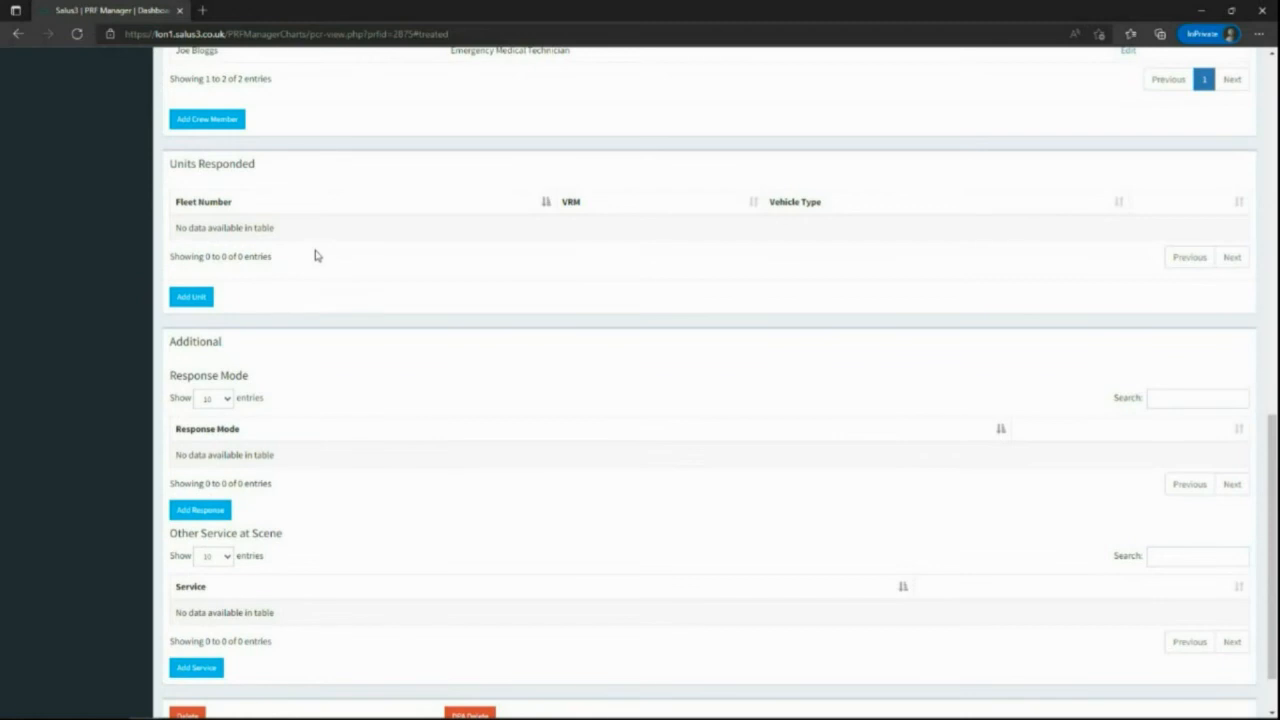
pyautogui.click(190, 304)
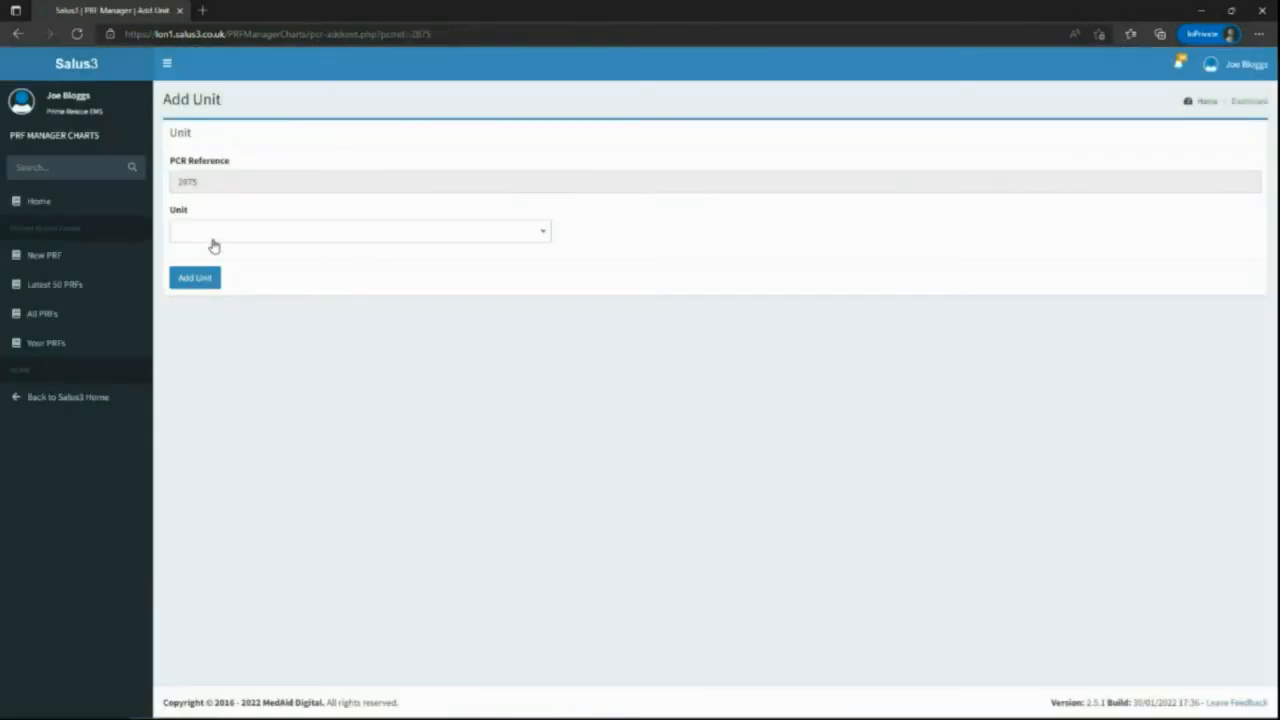
pyautogui.click(215, 232)
pyautogui.click(205, 300)
pyautogui.click(203, 284)
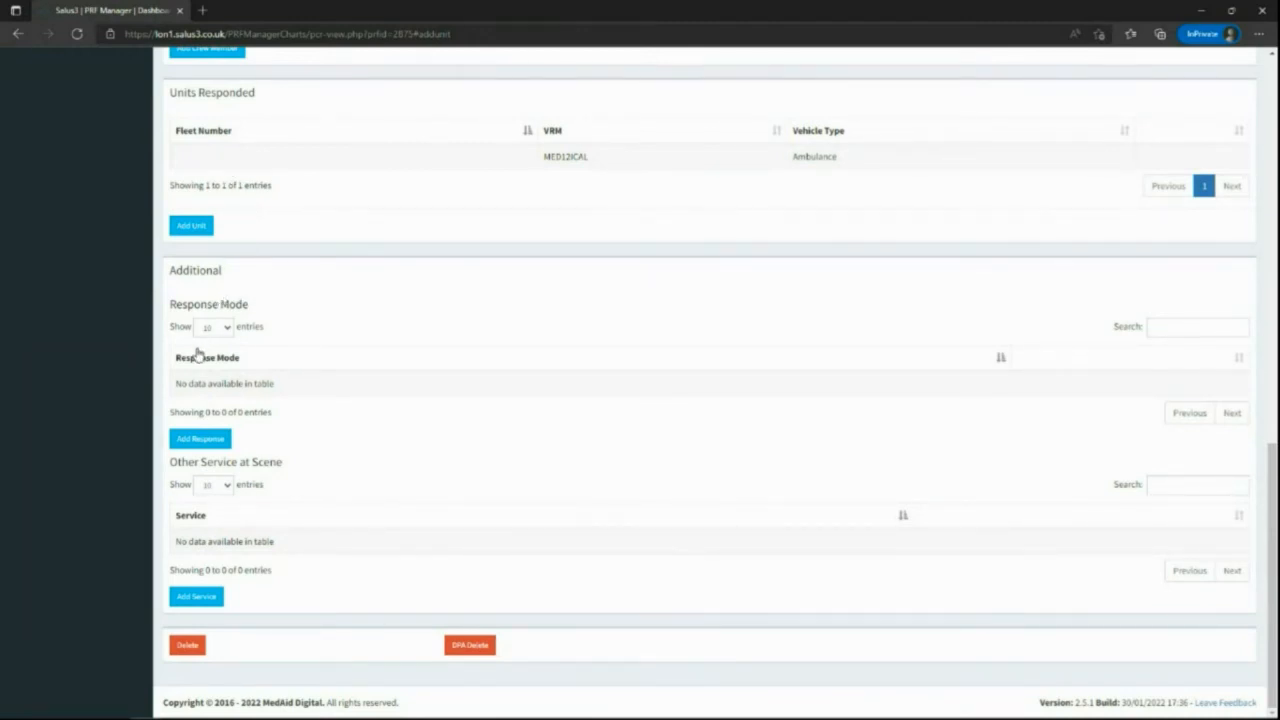
# - Add the response mode Lights and Sirens to the record's additional details
pyautogui.click(196, 442)
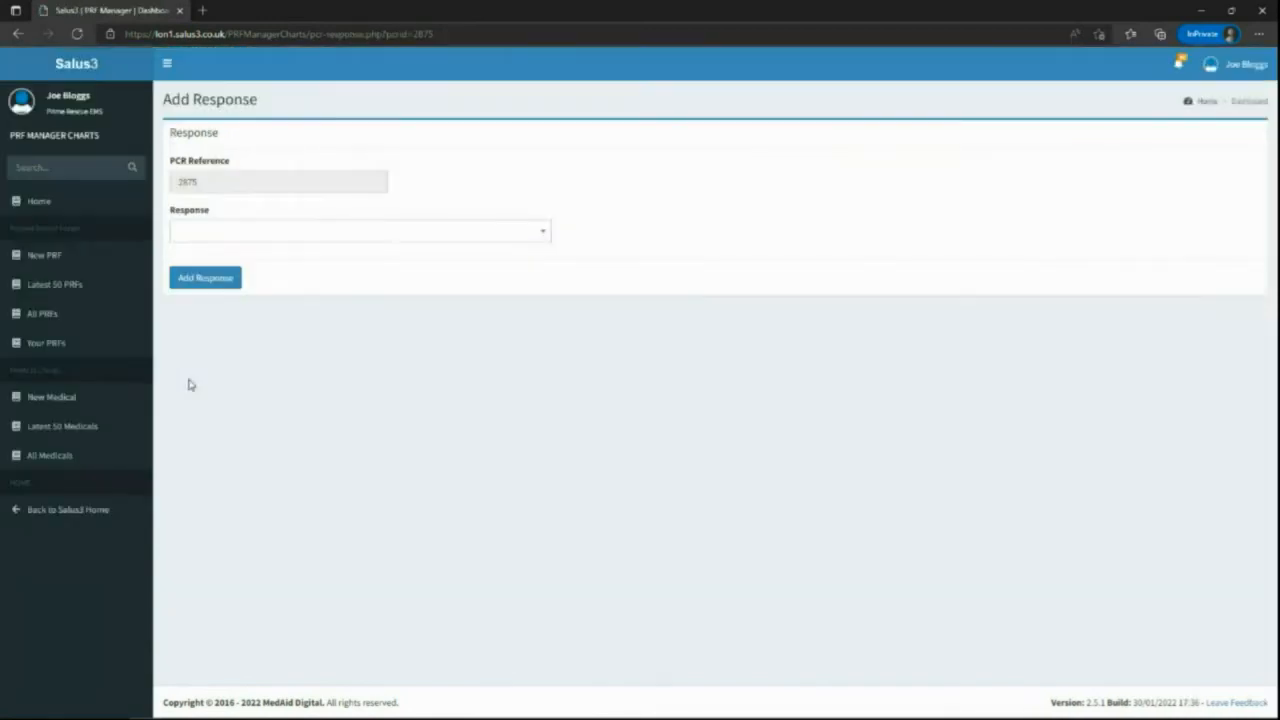
pyautogui.click(212, 232)
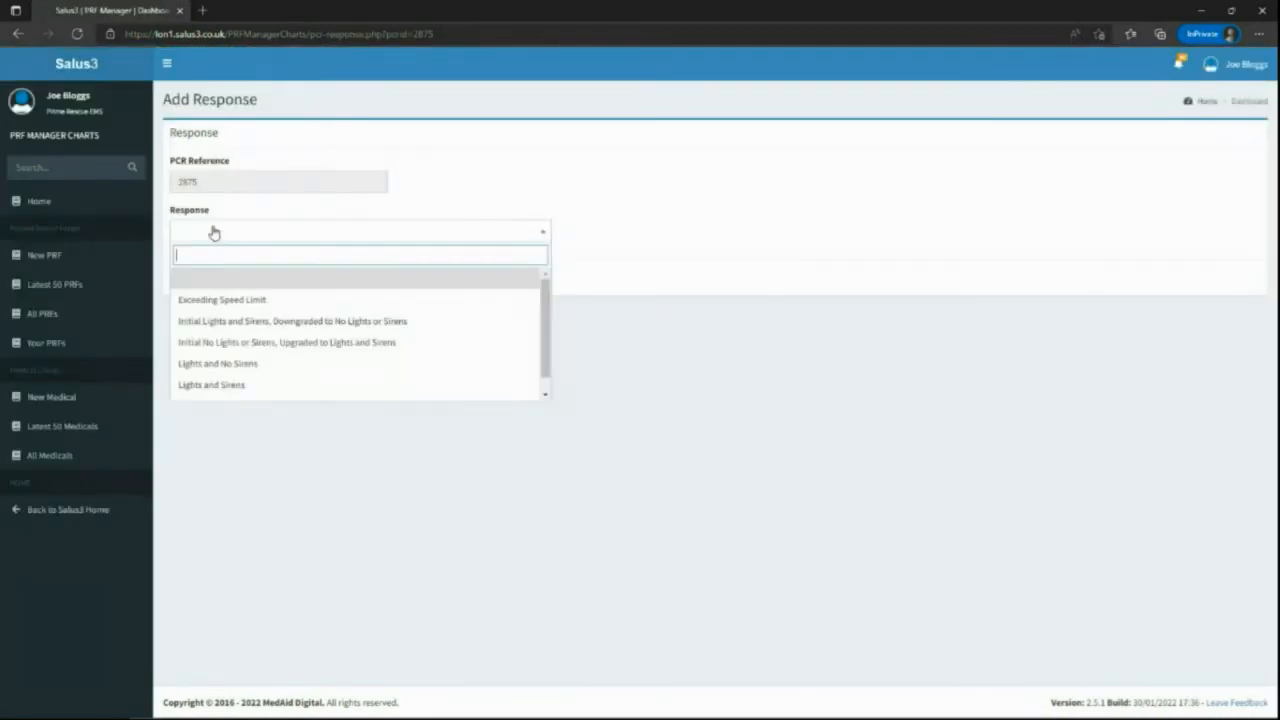
pyautogui.click(231, 384)
pyautogui.click(227, 277)
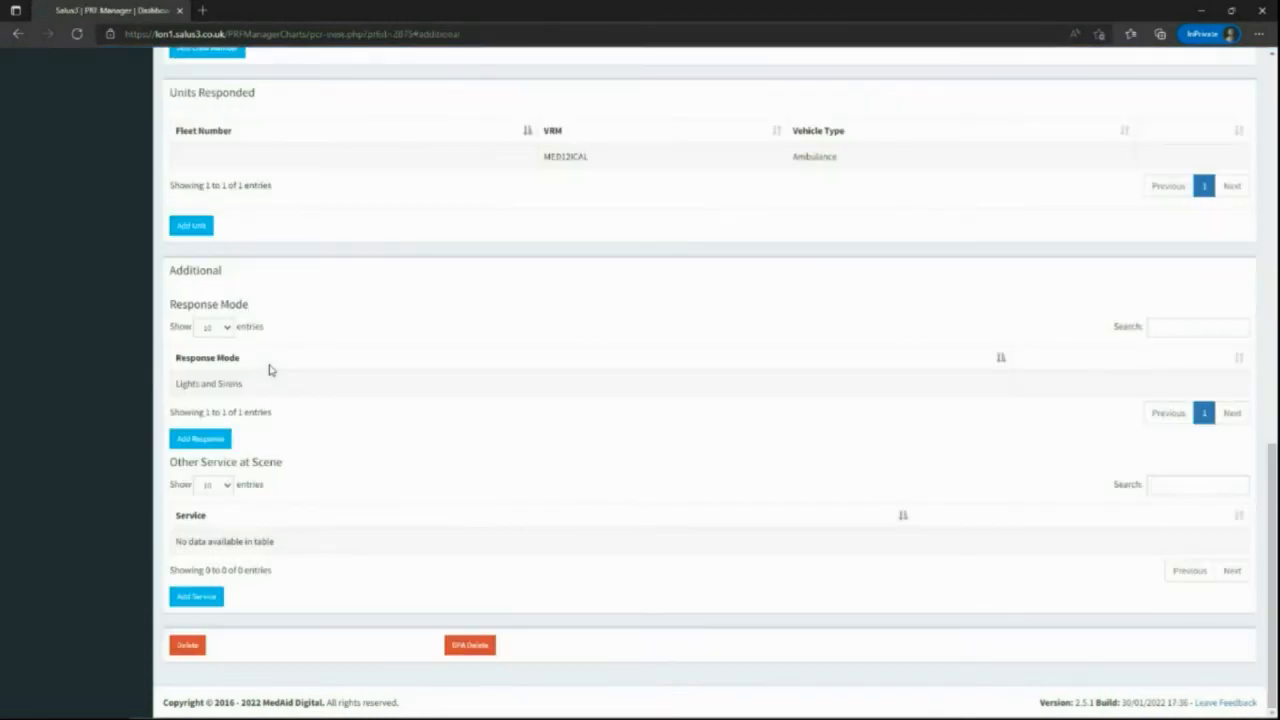
# - Add First Responder as an other service at the scene
pyautogui.click(186, 598)
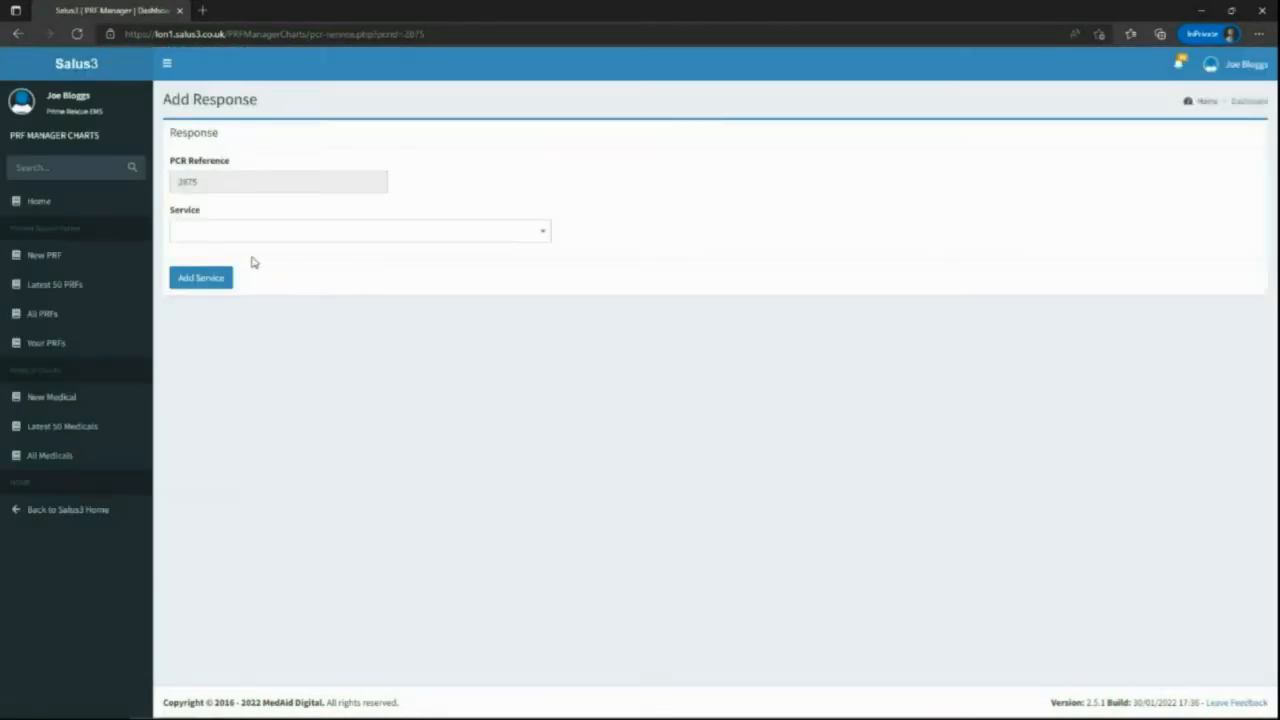
pyautogui.click(254, 238)
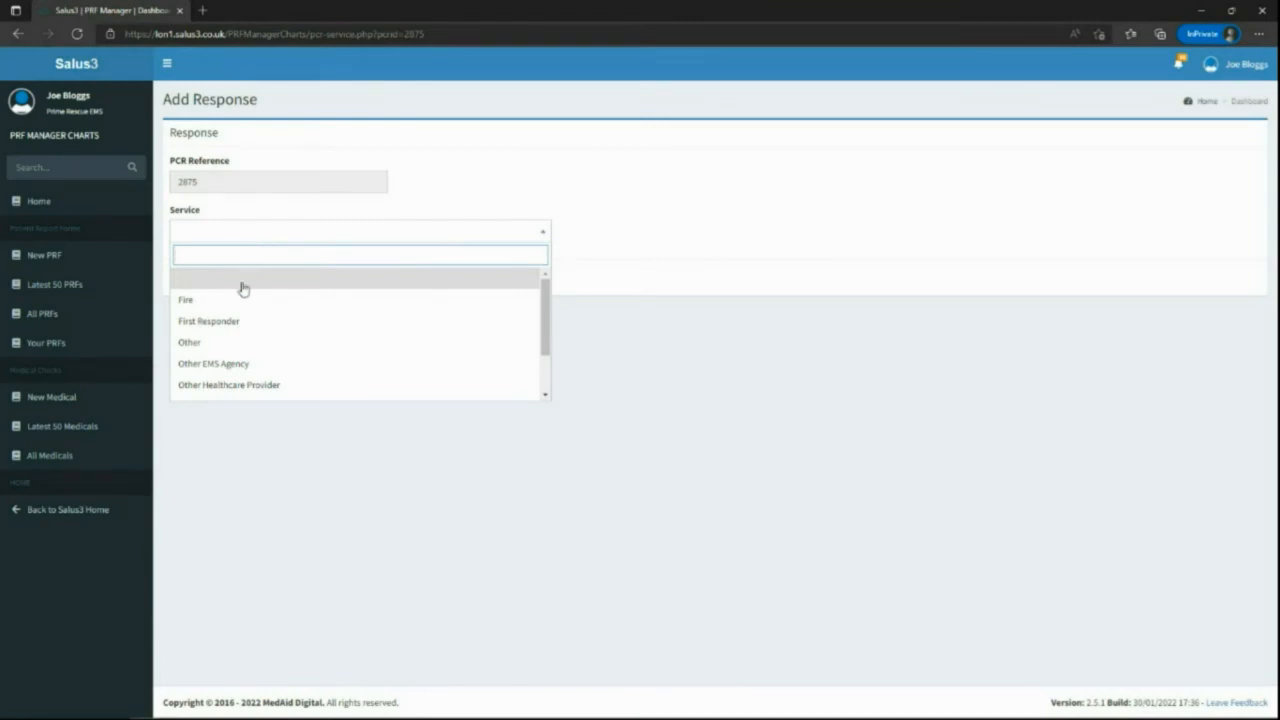
pyautogui.scroll(-3, 240, 362)
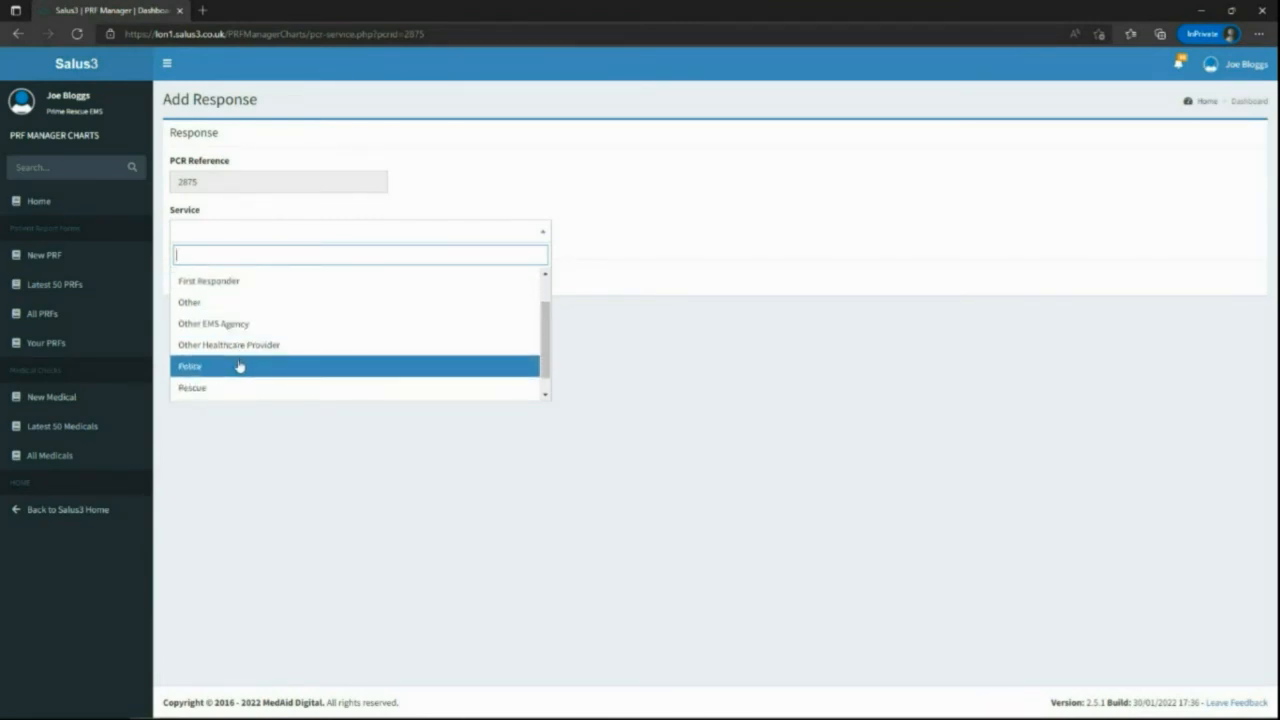
pyautogui.scroll(2, 218, 360)
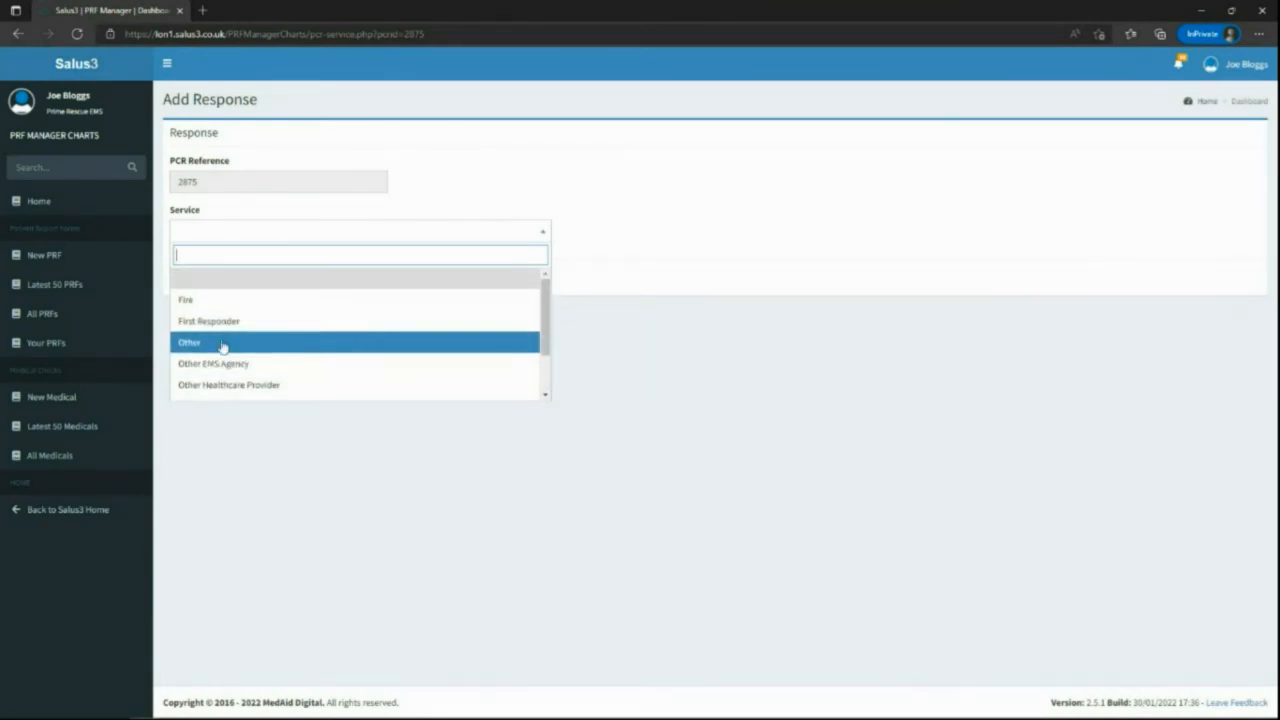
pyautogui.click(220, 320)
pyautogui.click(222, 282)
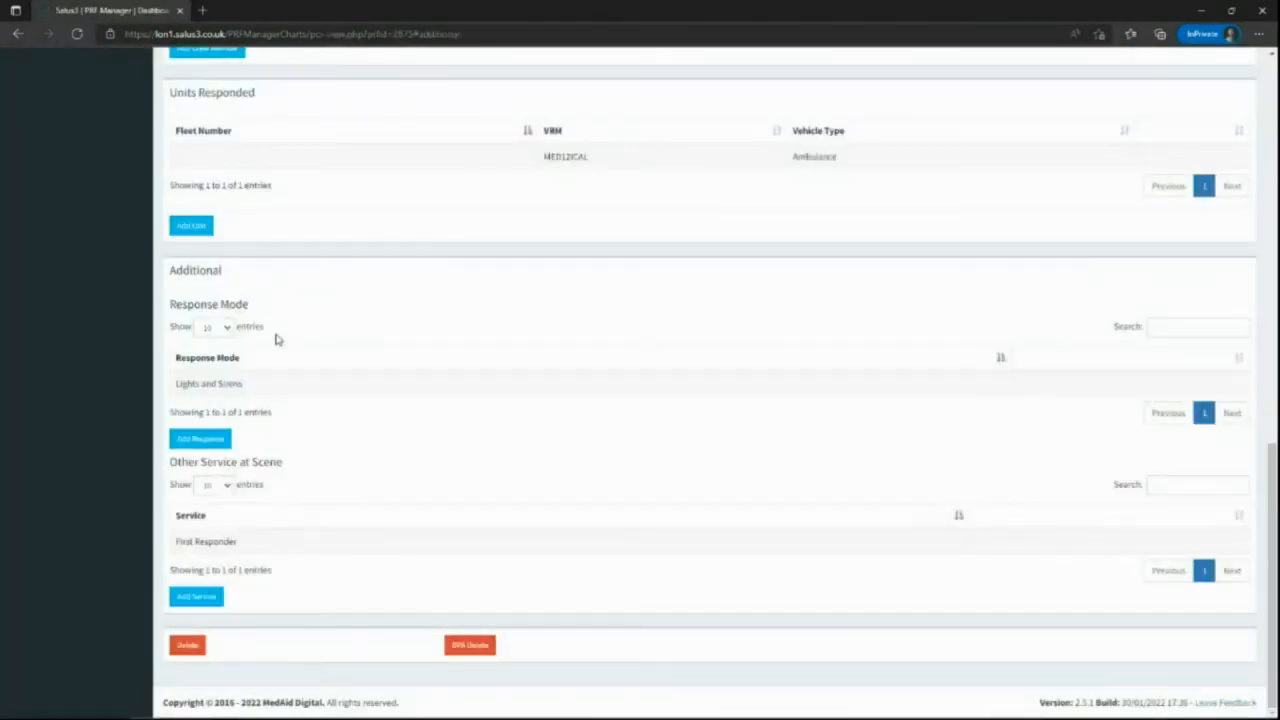
# - Search existing patients by surname in the Patient section and assign the second matching record to the report
pyautogui.scroll(15, 303, 421)
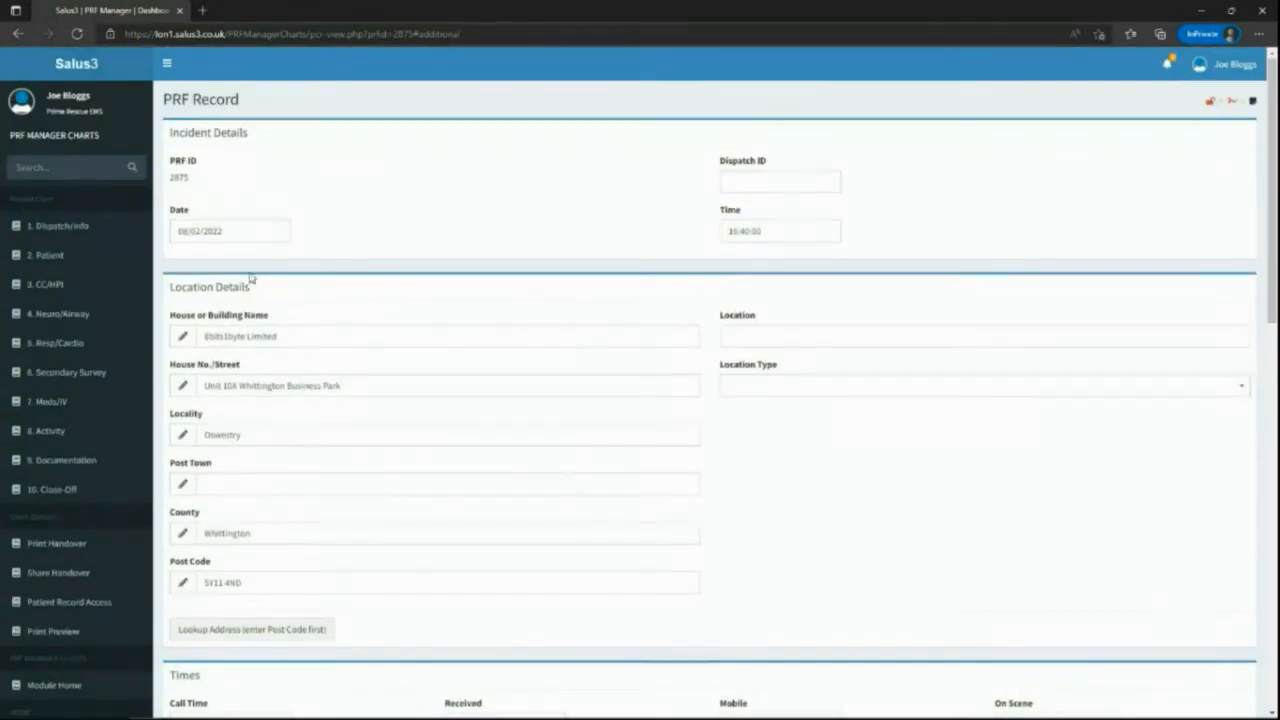
pyautogui.click(45, 258)
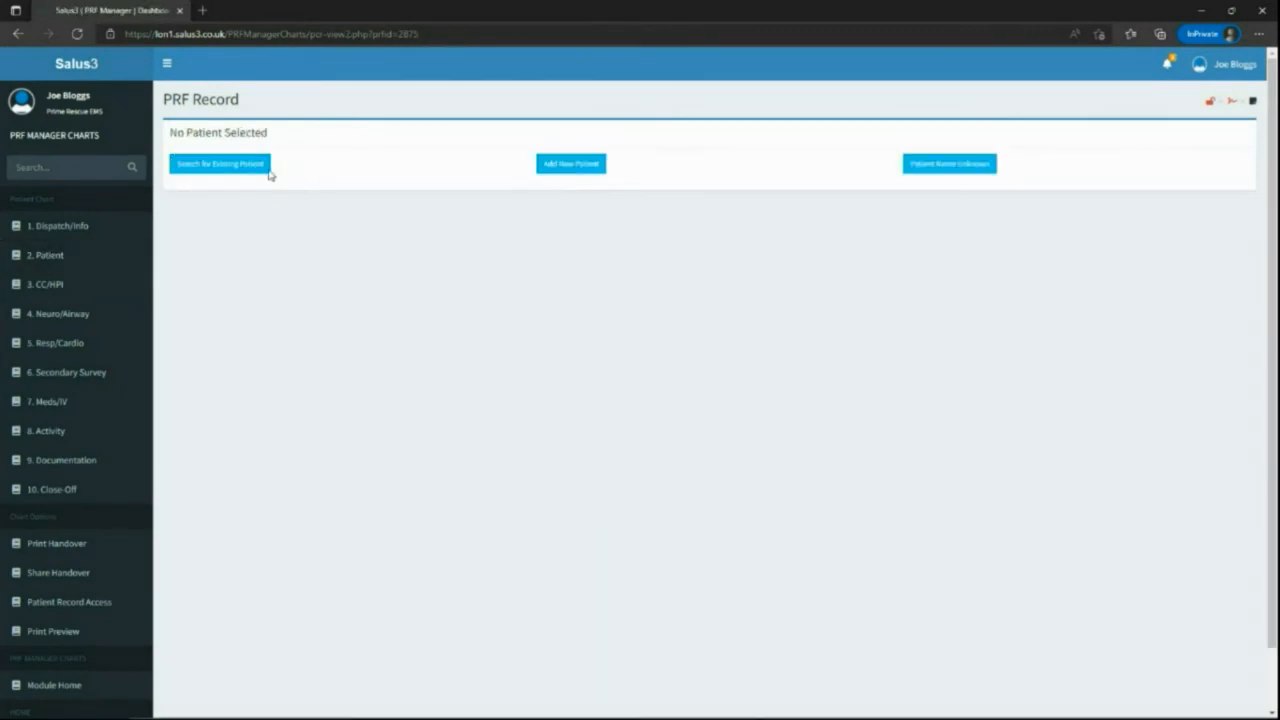
pyautogui.click(231, 169)
pyautogui.click(228, 177)
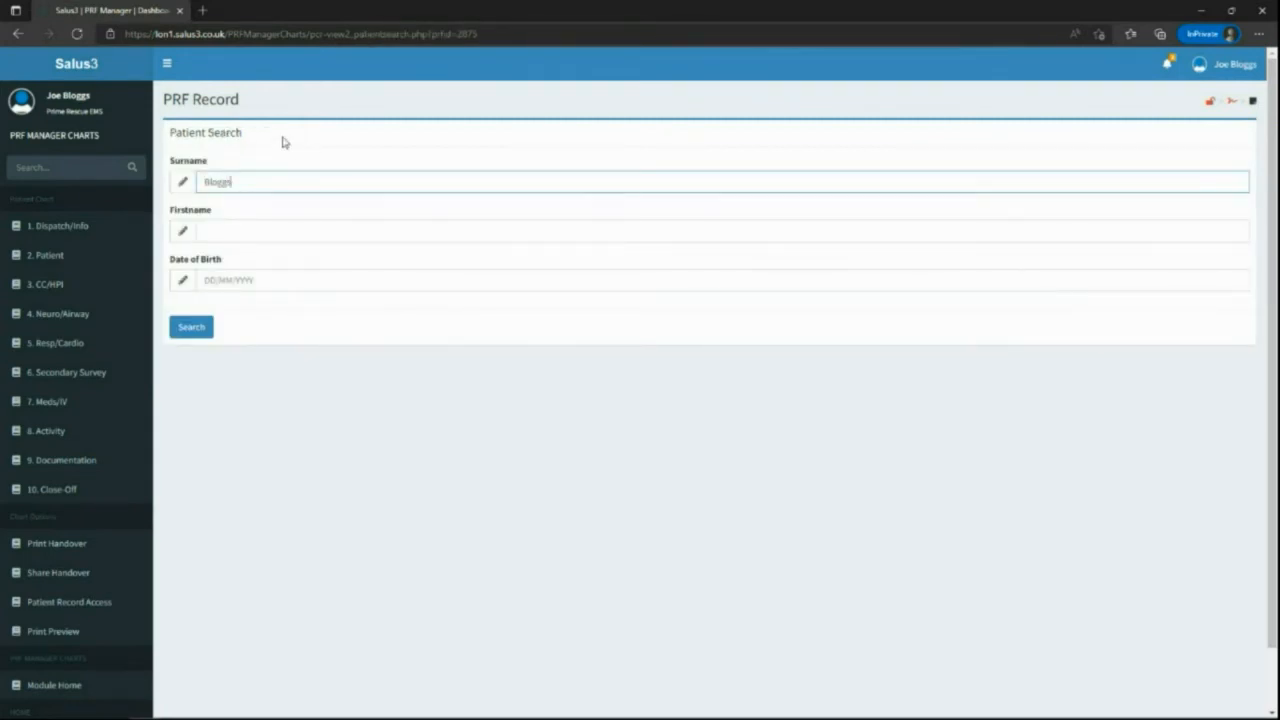
pyautogui.click(192, 329)
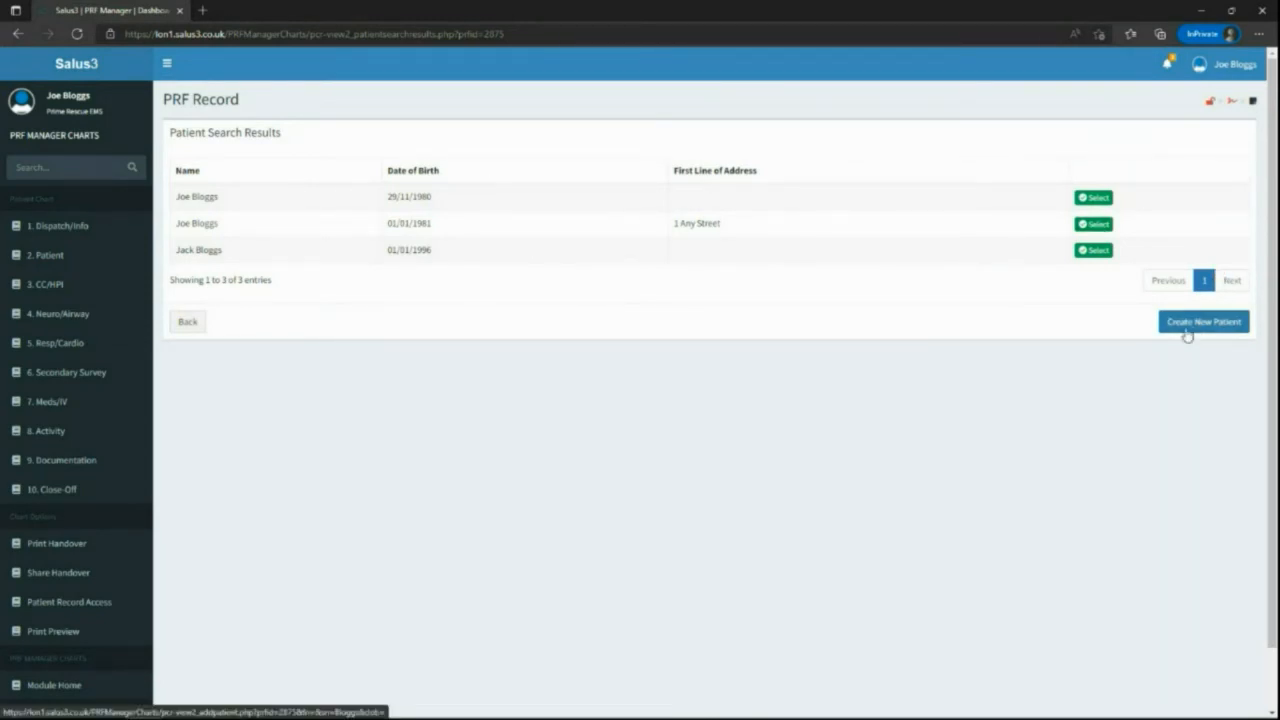
pyautogui.click(1092, 227)
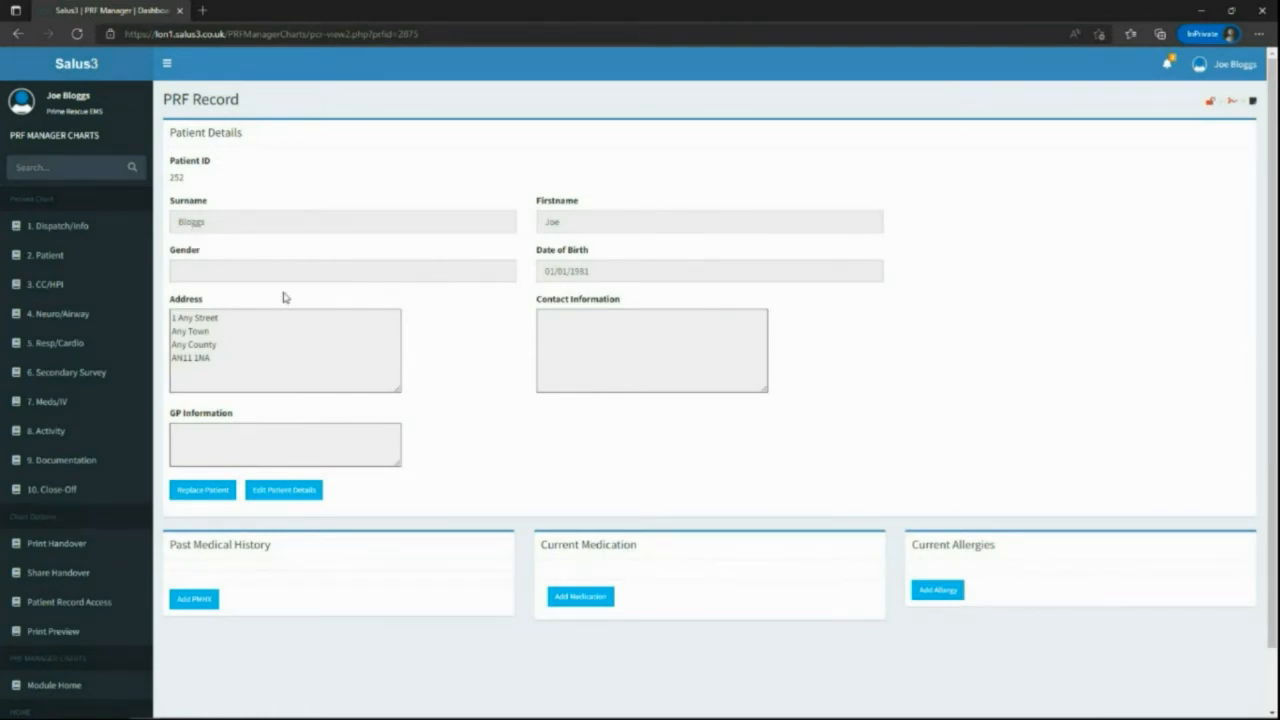
# - Open the CC/HPI section and look through the available chief complaint options without choosing one
pyautogui.click(49, 290)
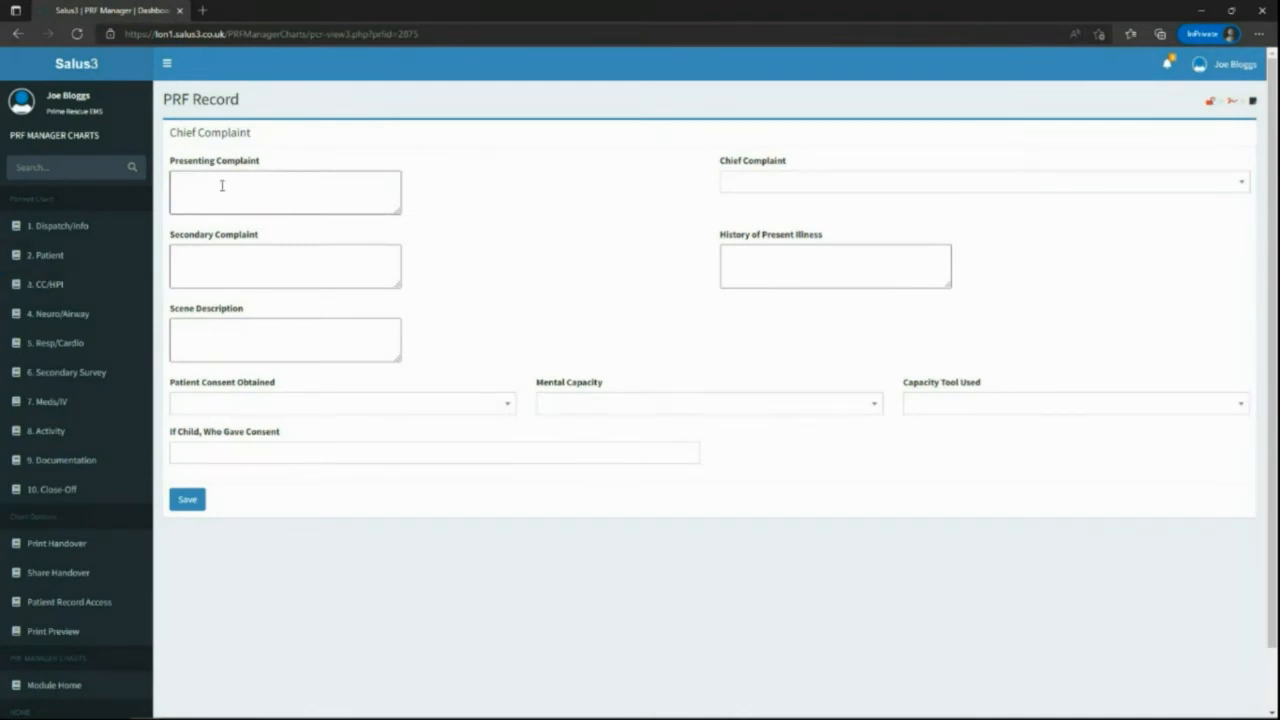
pyautogui.click(868, 194)
pyautogui.scroll(-4, 855, 280)
pyautogui.scroll(-3, 855, 294)
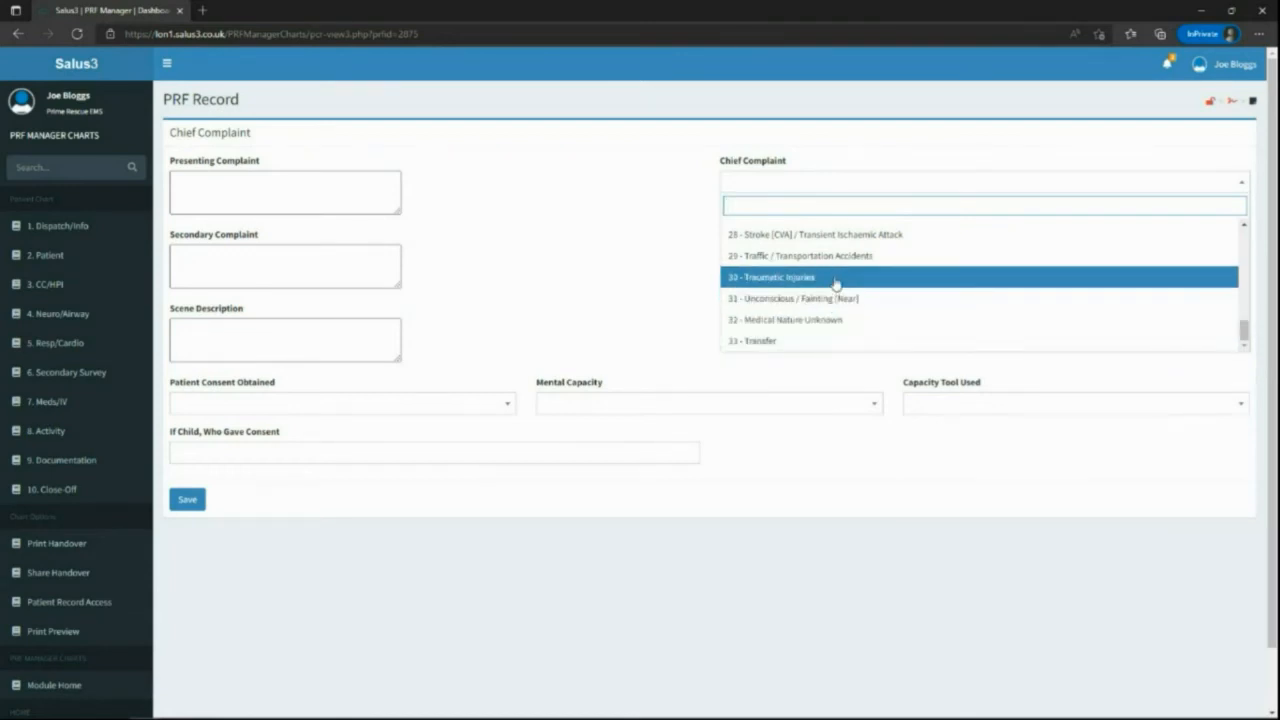
pyautogui.scroll(1, 838, 281)
pyautogui.click(662, 274)
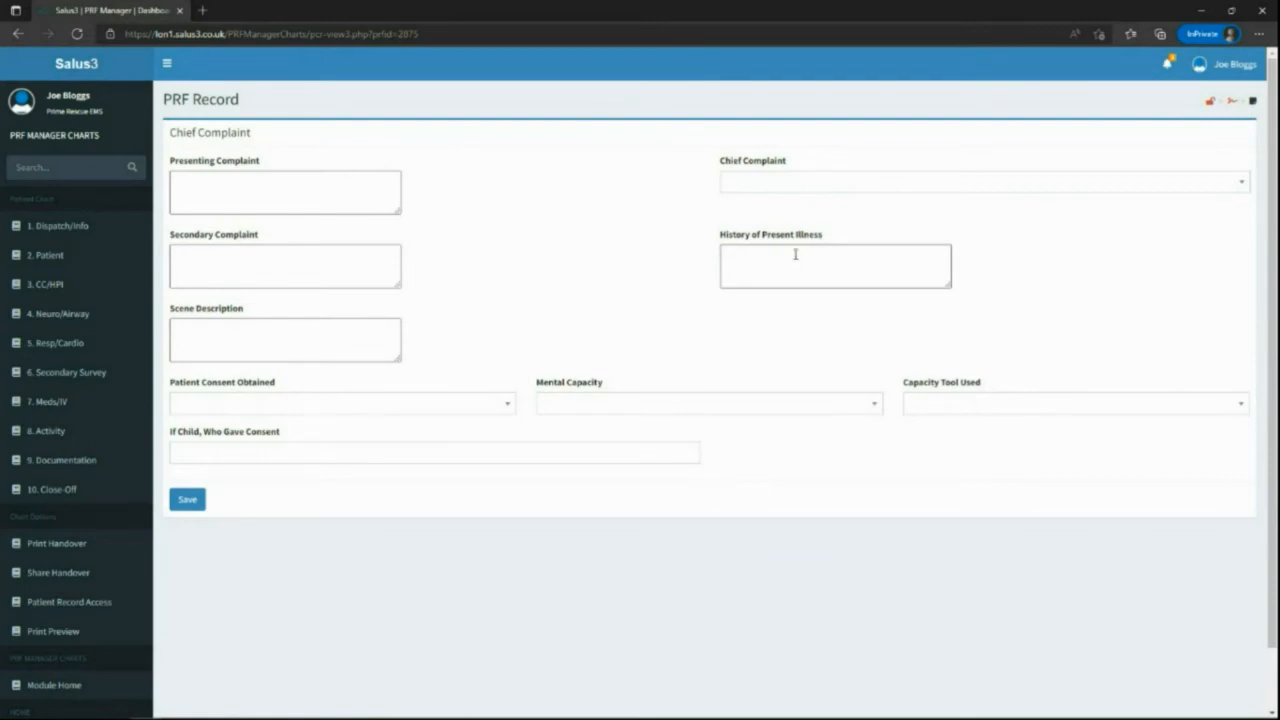
# - Set Patient Consent Obtained to Yes, Mental Capacity to Yes and Capacity Tool Used to No
pyautogui.click(308, 405)
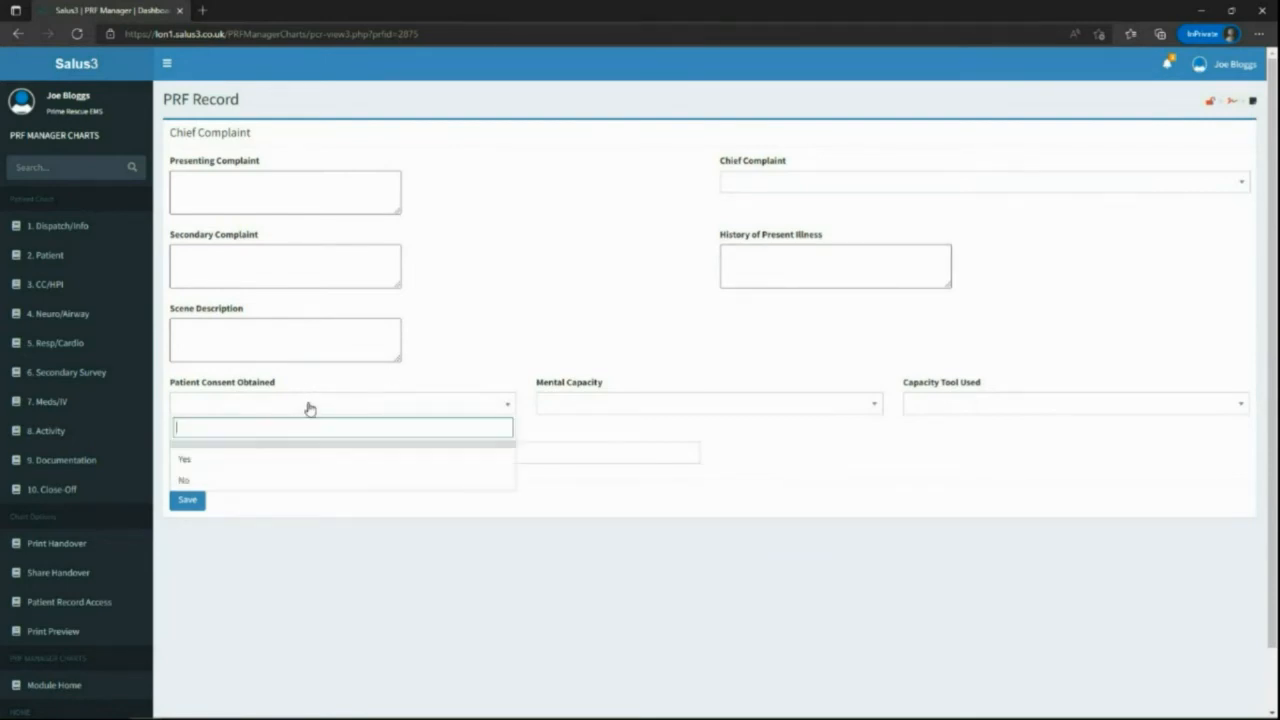
pyautogui.click(262, 461)
pyautogui.click(594, 403)
pyautogui.click(583, 460)
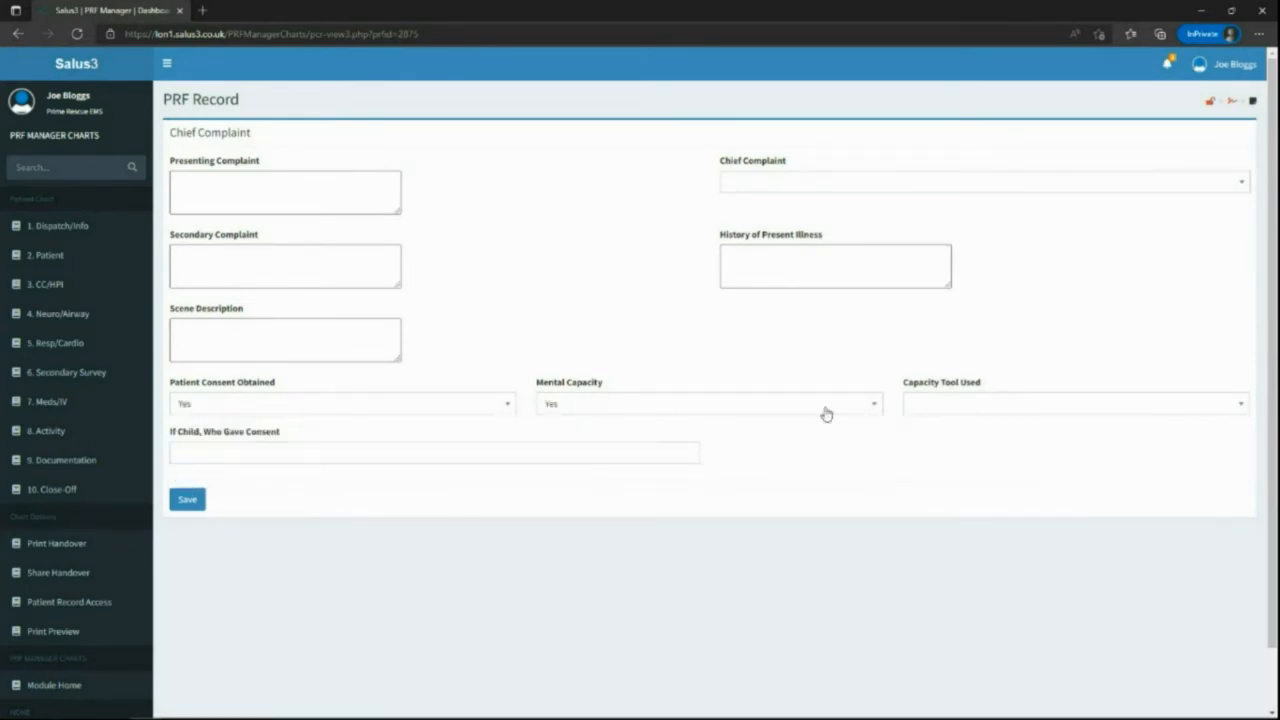
pyautogui.click(990, 403)
pyautogui.click(930, 481)
# - Set the chief complaint to 01 - Abdominal Pain / Problems, fill in the presenting complaint and save the section
pyautogui.click(823, 184)
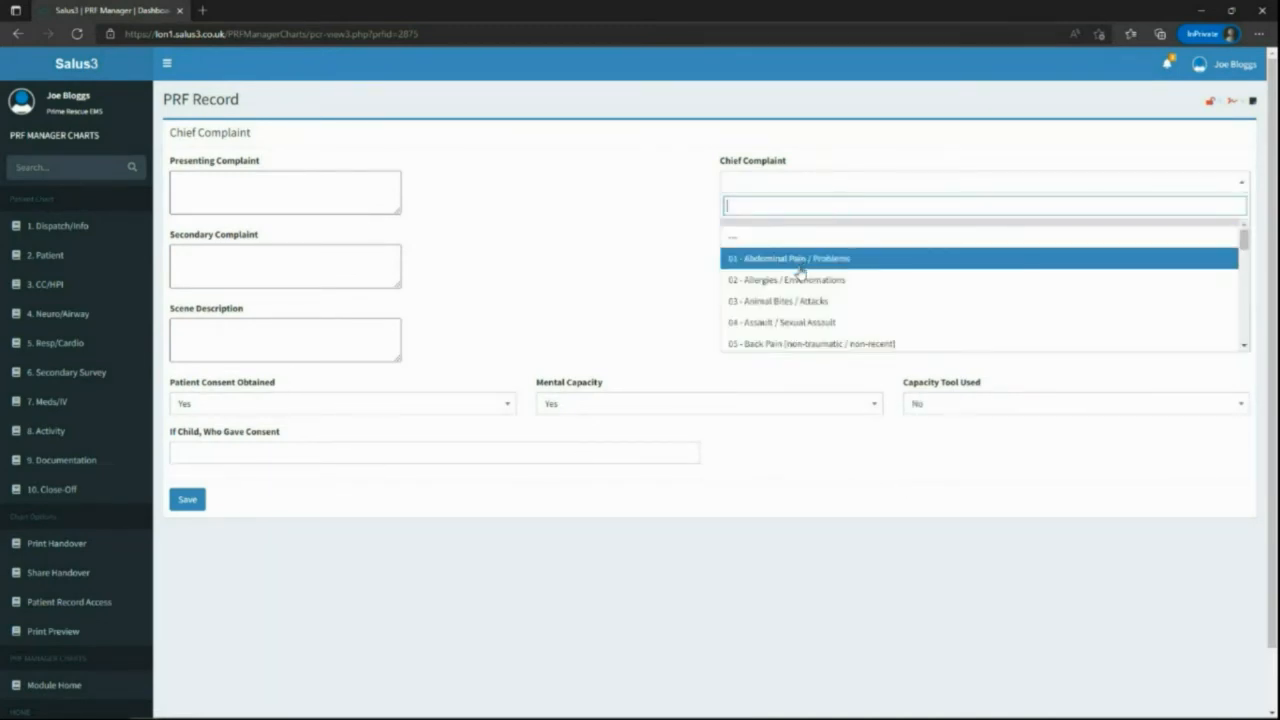
pyautogui.click(799, 262)
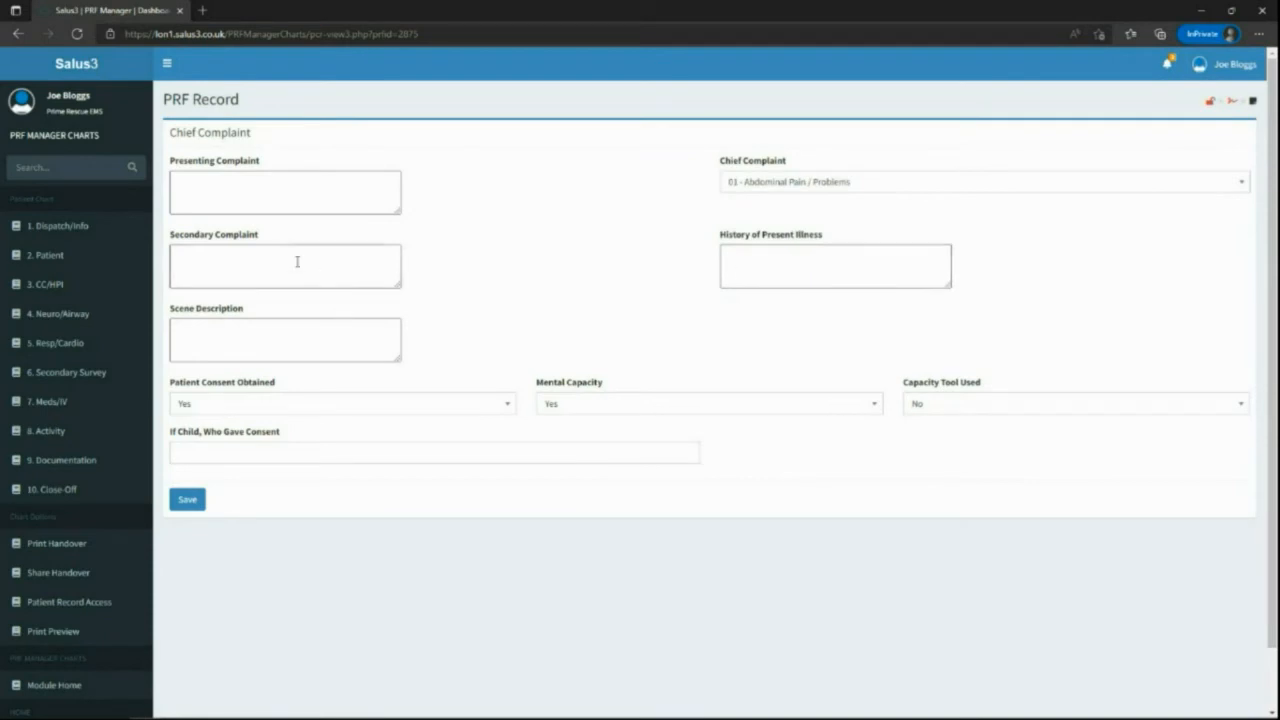
pyautogui.click(255, 185)
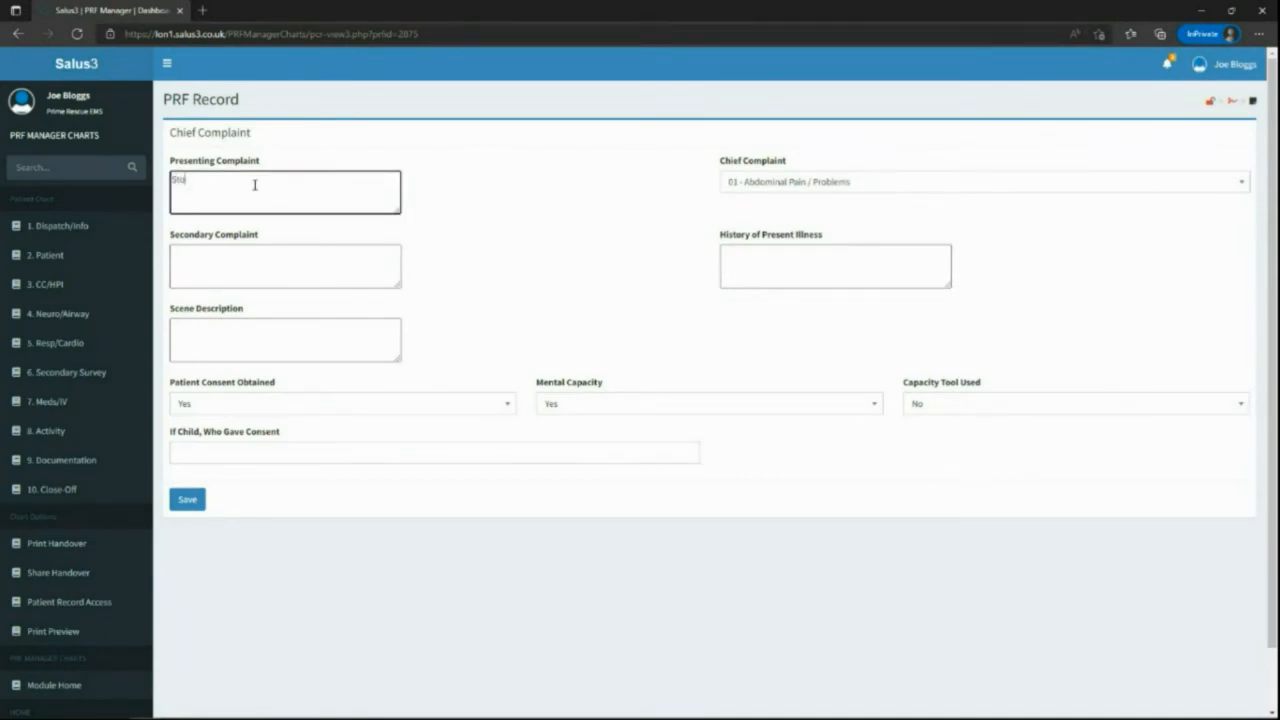
pyautogui.click(186, 499)
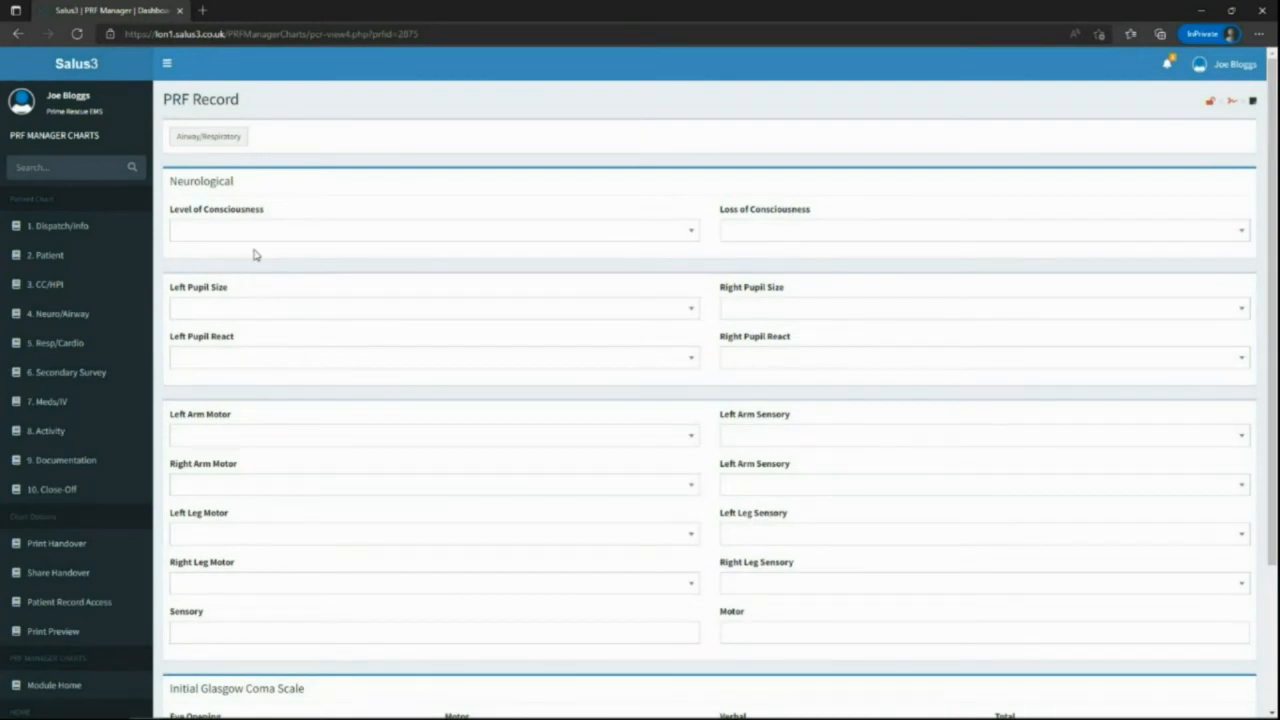
# - Load the default values into the neurological assessment and review them
pyautogui.scroll(-3, 252, 260)
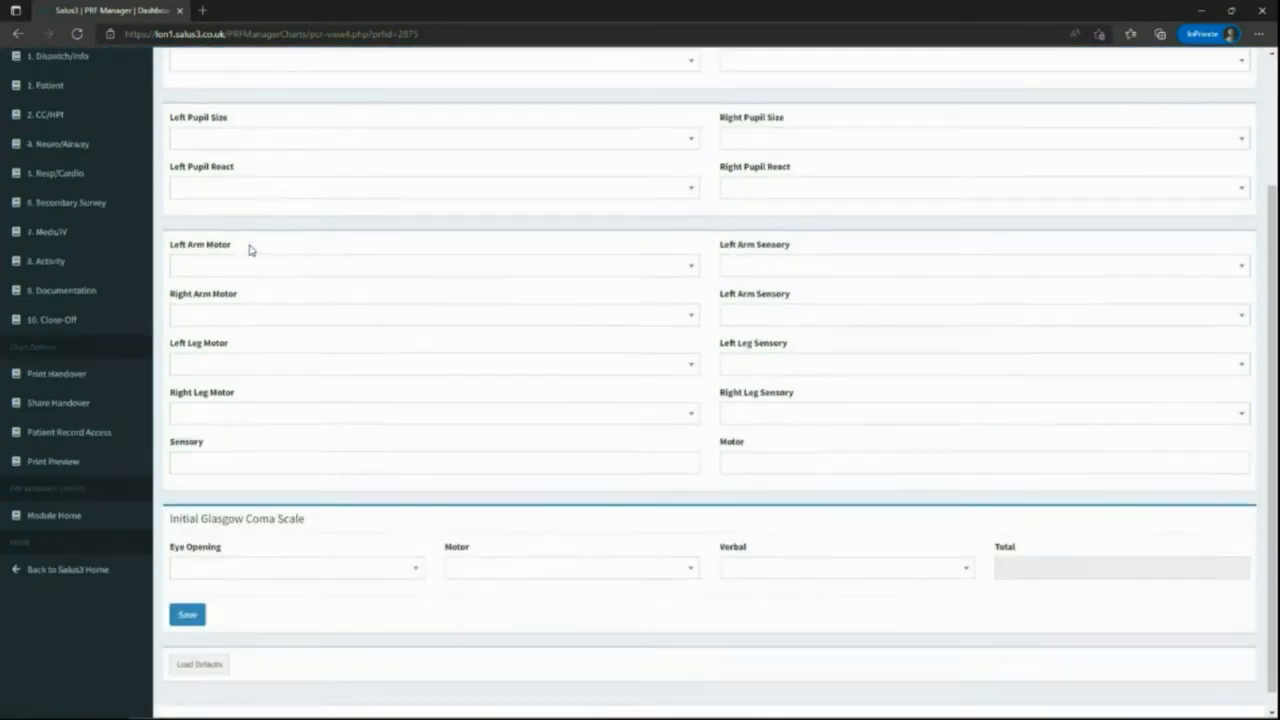
pyautogui.click(196, 651)
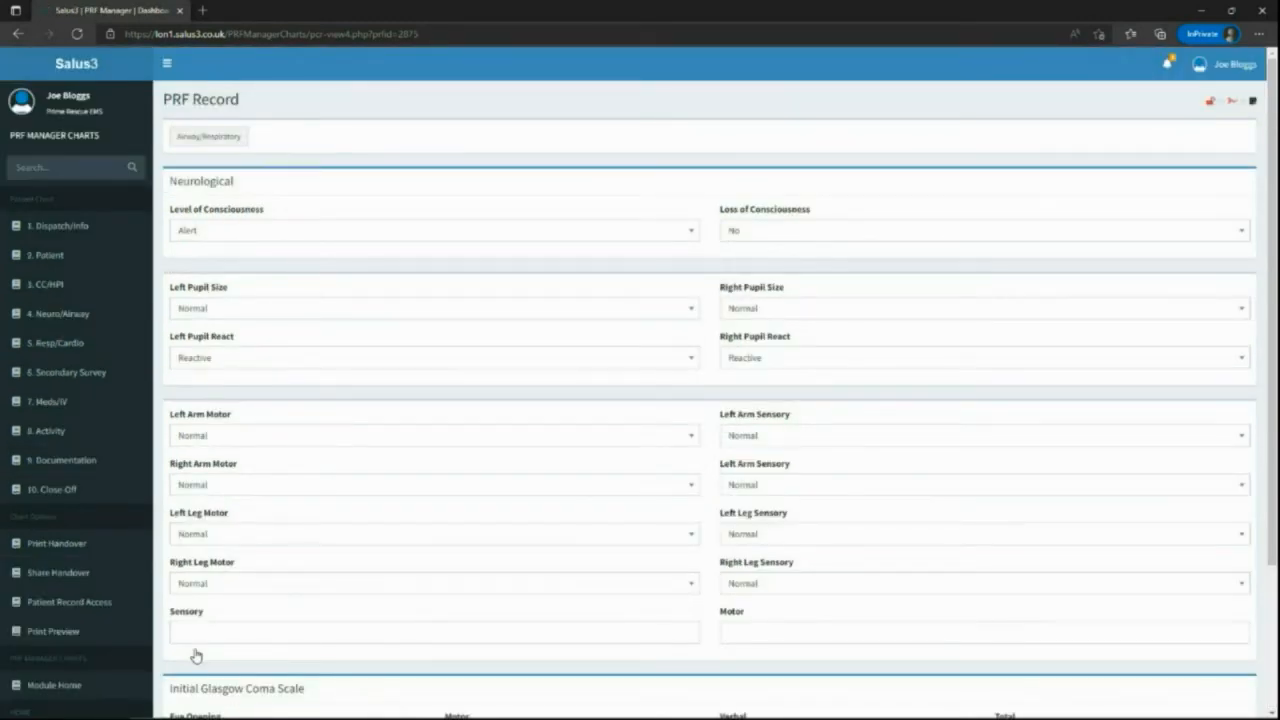
pyautogui.scroll(-3, 280, 377)
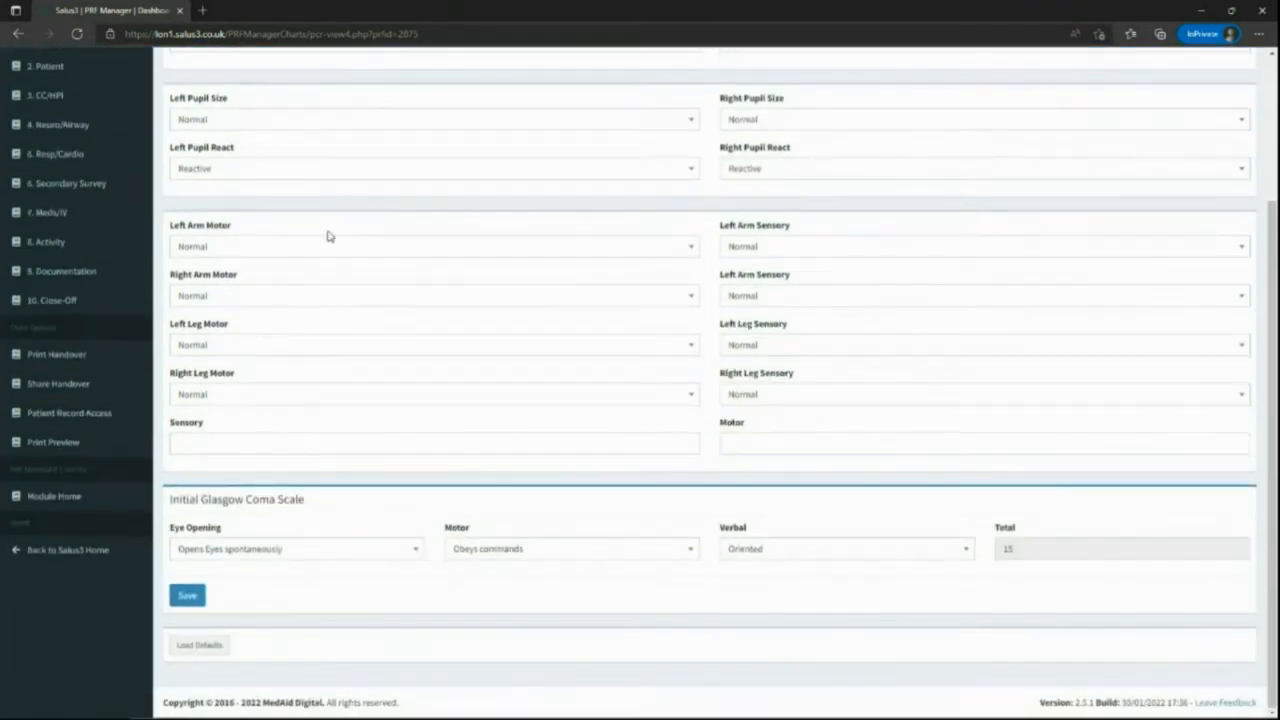
pyautogui.scroll(3, 506, 289)
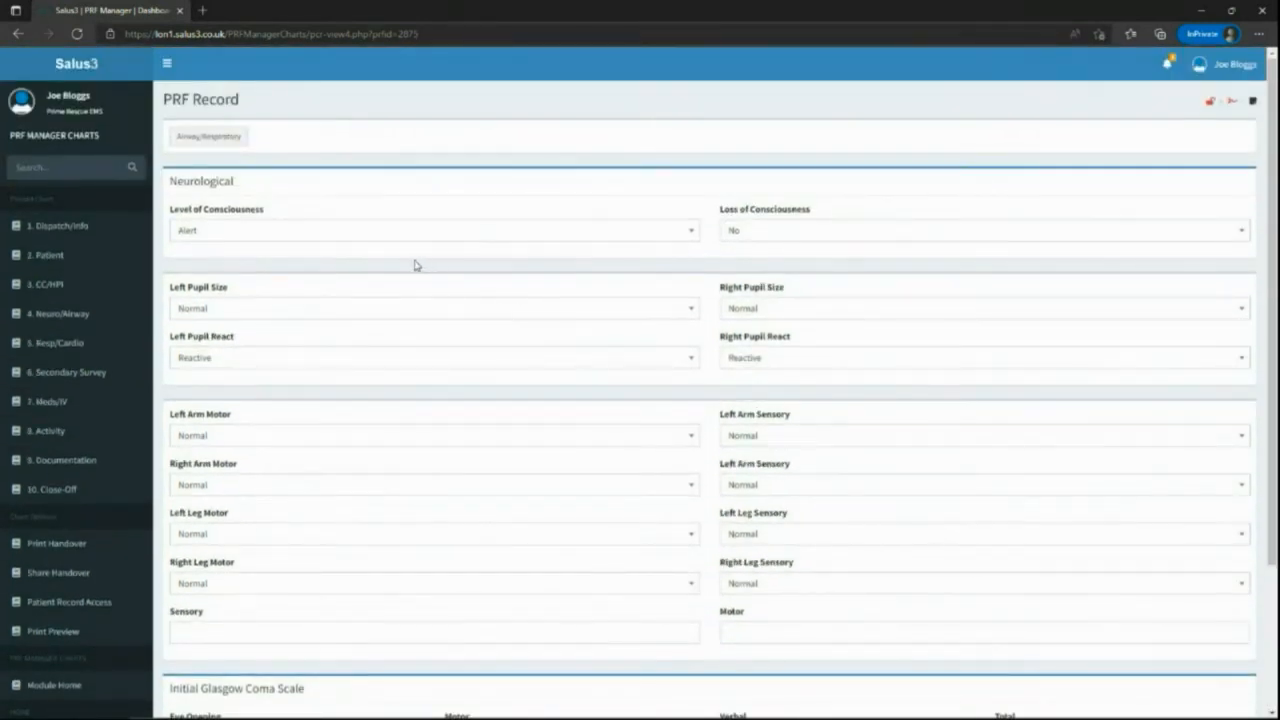
# - Set both the left and right pupil sizes to 5mm and save the neurological assessment
pyautogui.click(277, 309)
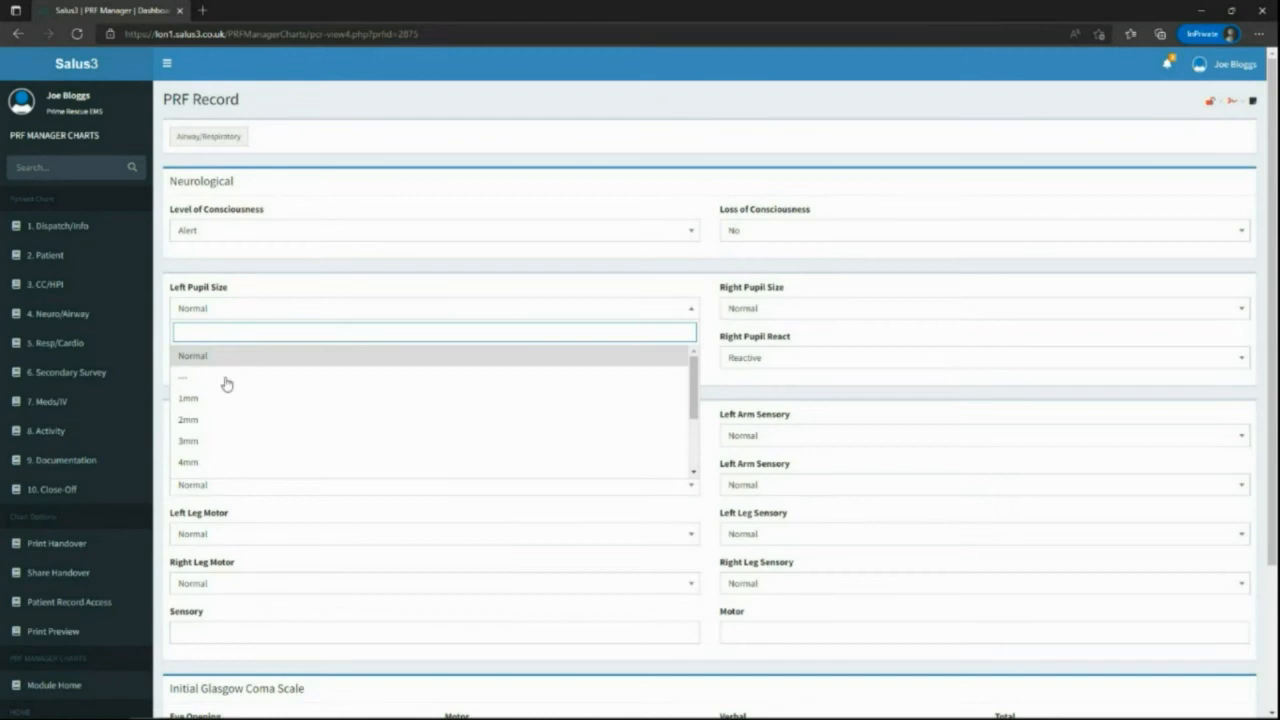
pyautogui.scroll(-2, 200, 430)
pyautogui.click(200, 402)
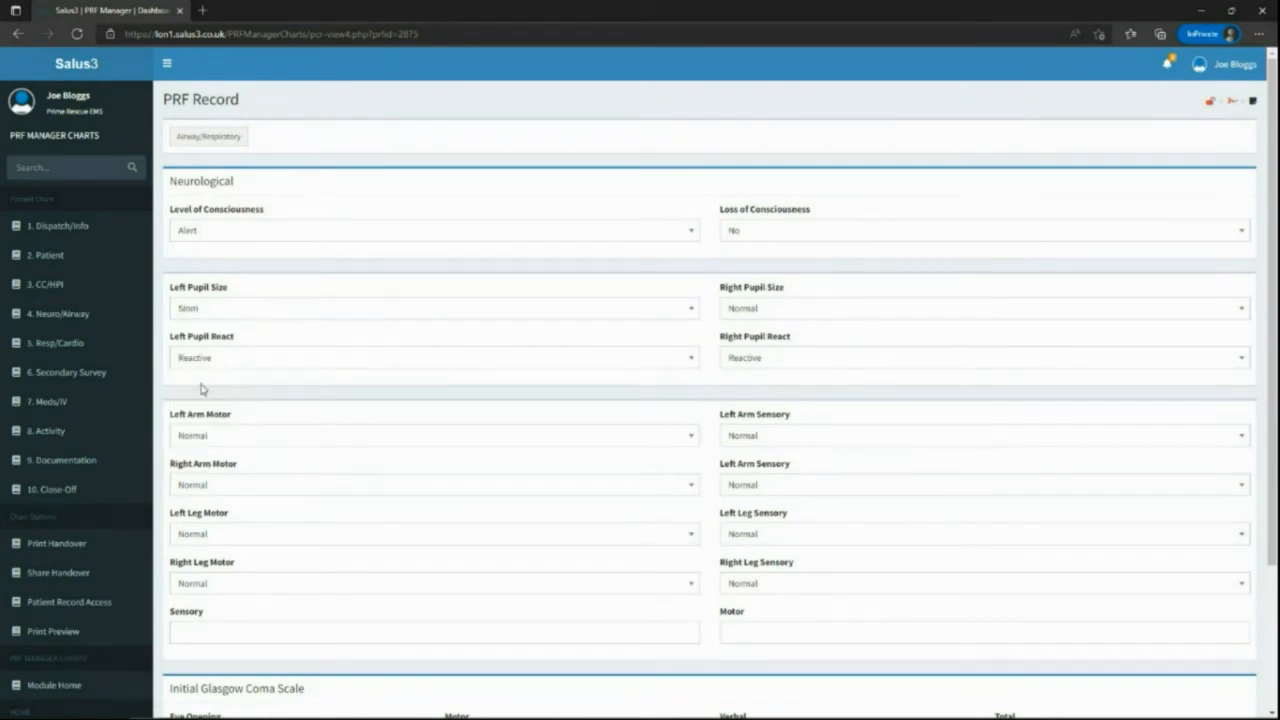
pyautogui.click(786, 308)
pyautogui.scroll(-2, 755, 423)
pyautogui.click(754, 443)
pyautogui.scroll(-3, 606, 429)
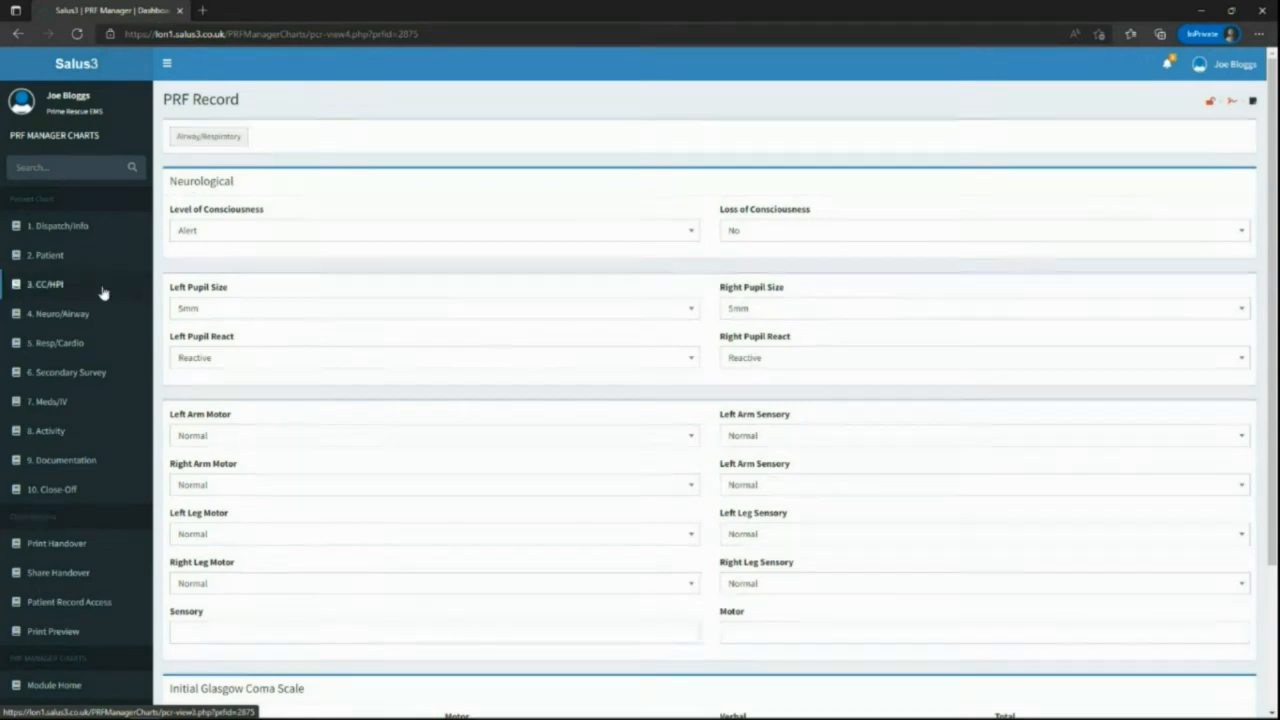
# - Record the airway status as Patent, performed by the first listed crew member, save it and return to the neurological page
pyautogui.click(220, 142)
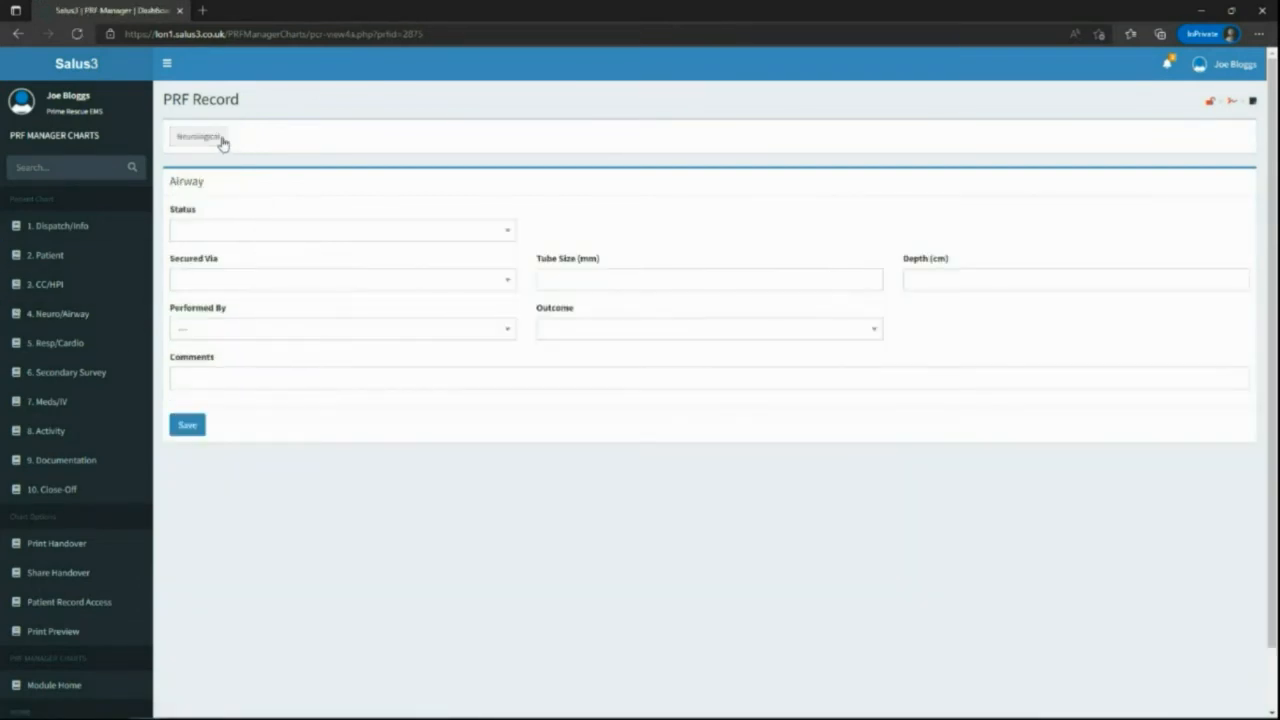
pyautogui.click(209, 231)
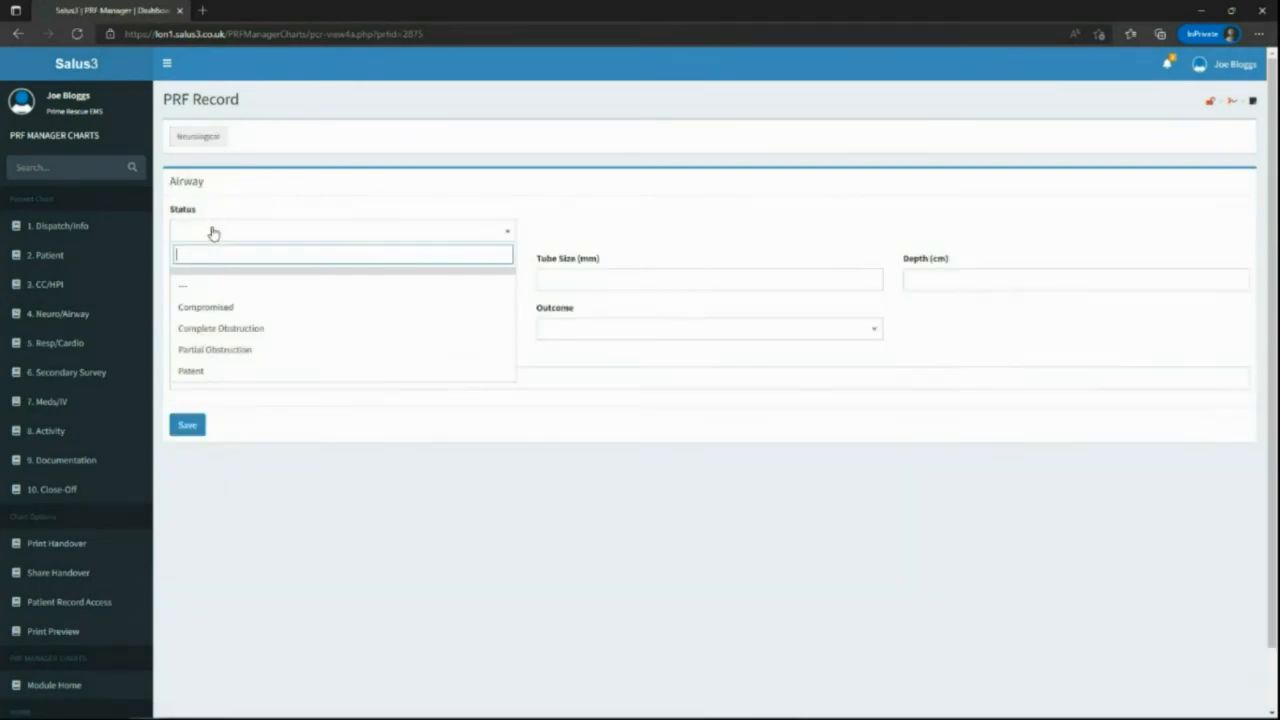
pyautogui.click(213, 371)
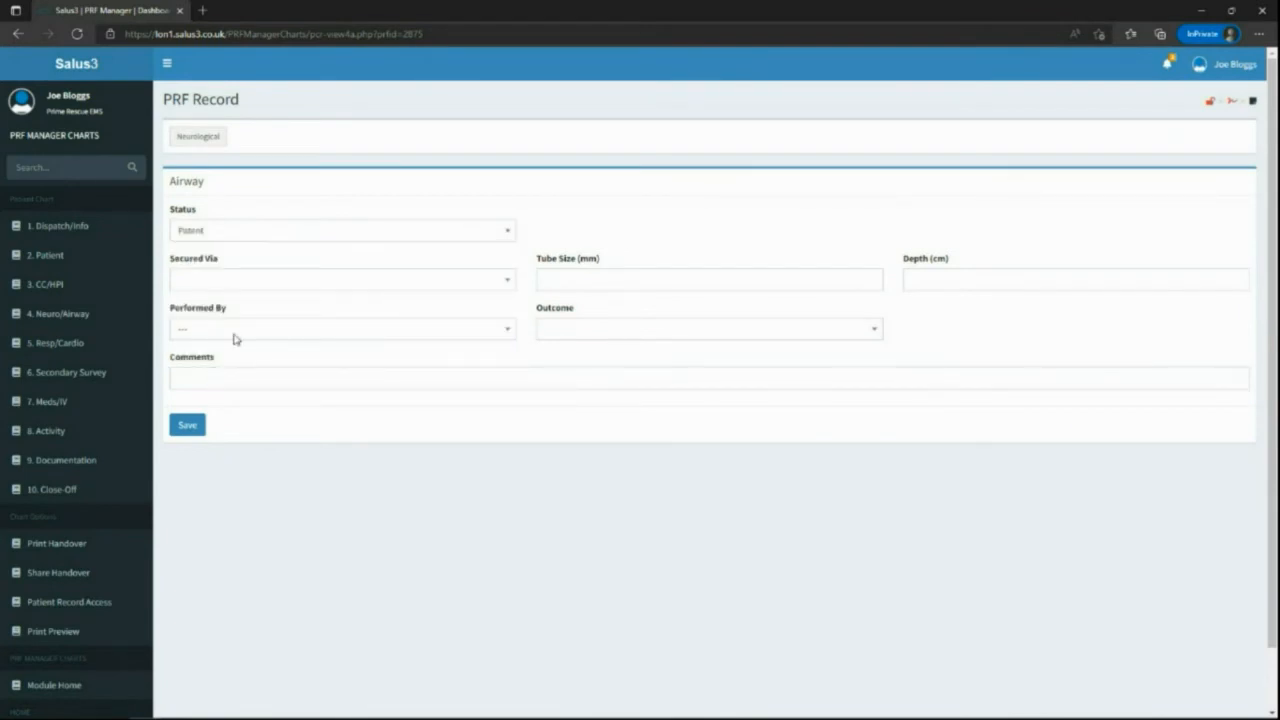
pyautogui.click(416, 333)
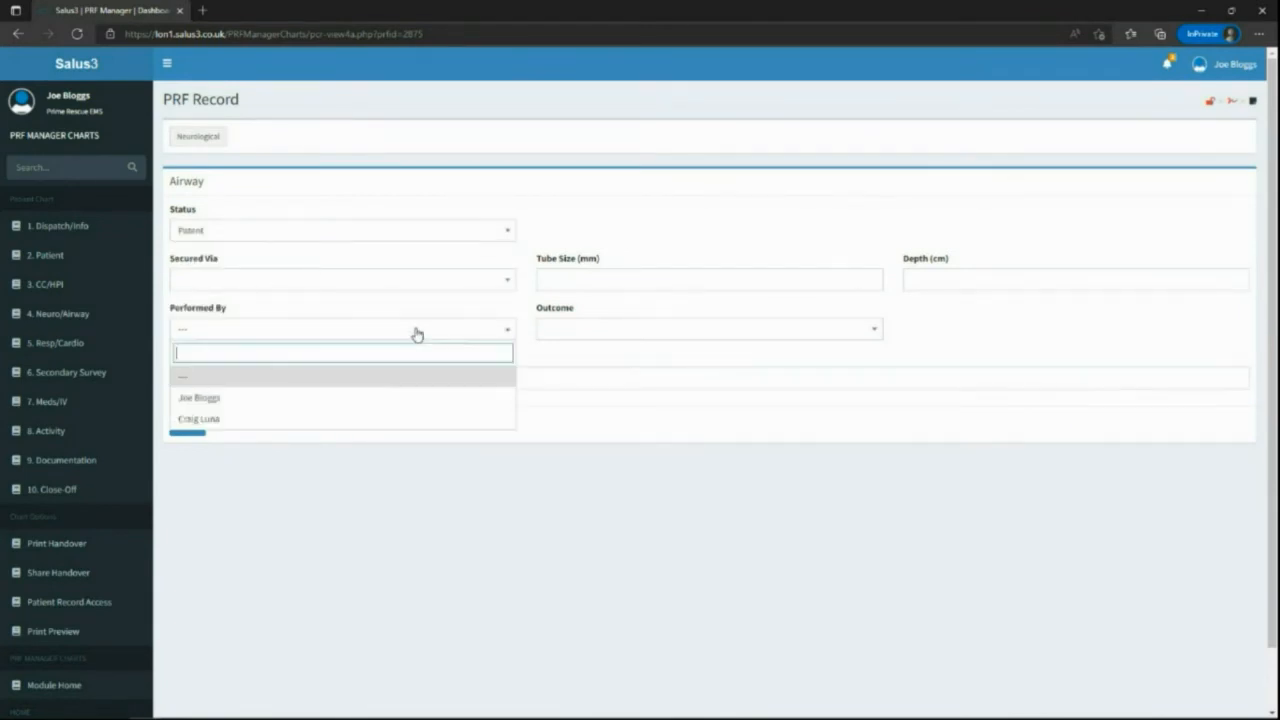
pyautogui.click(261, 402)
pyautogui.click(188, 425)
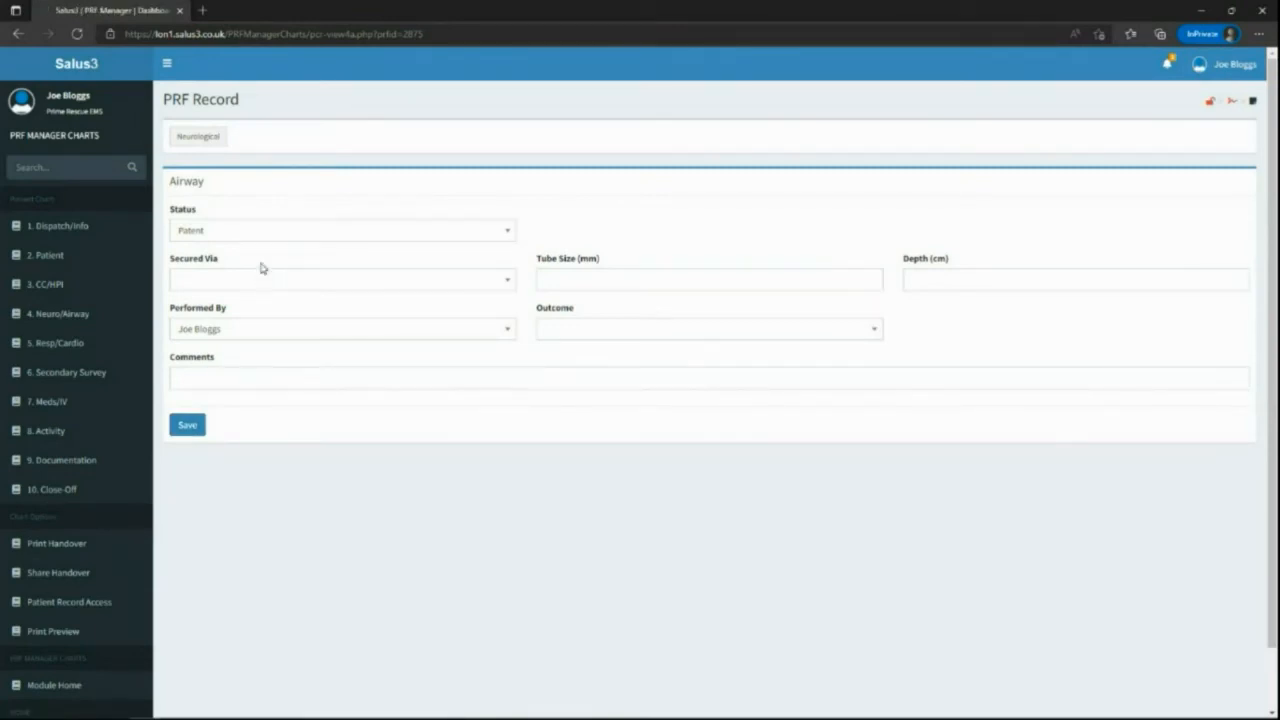
pyautogui.click(204, 145)
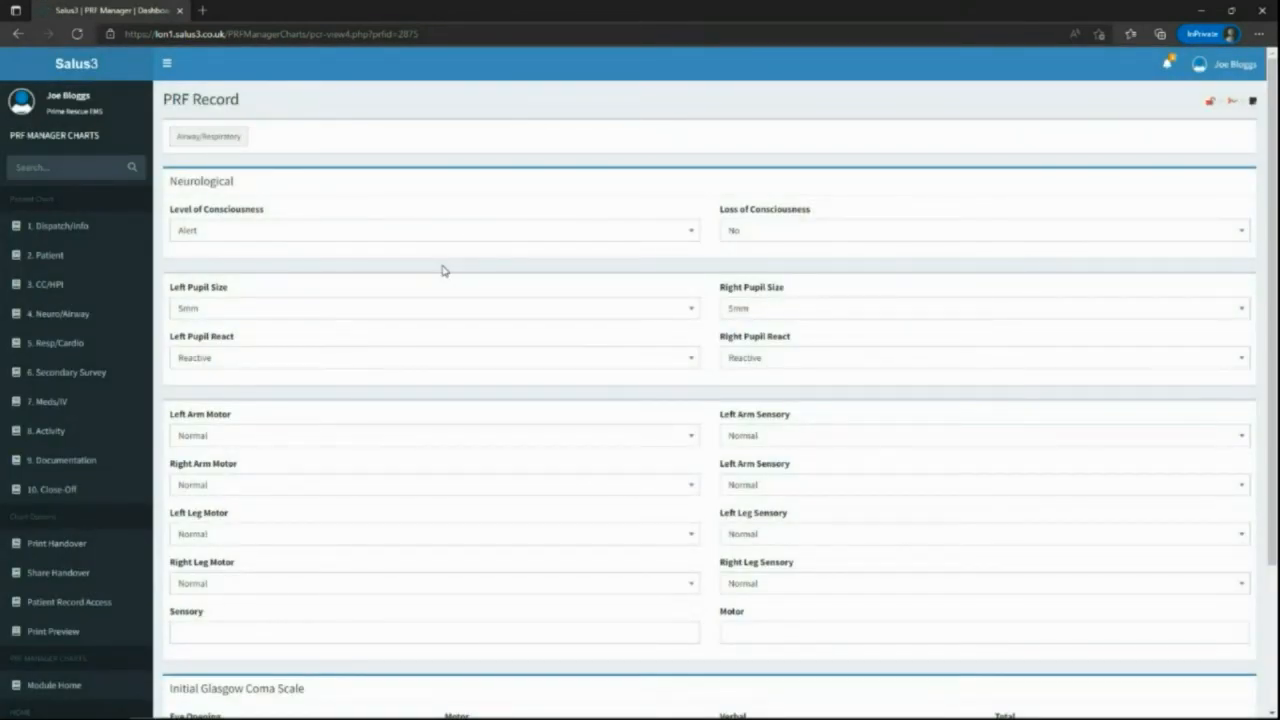
# - Load the default values into the Resp/Cardio section
pyautogui.click(53, 348)
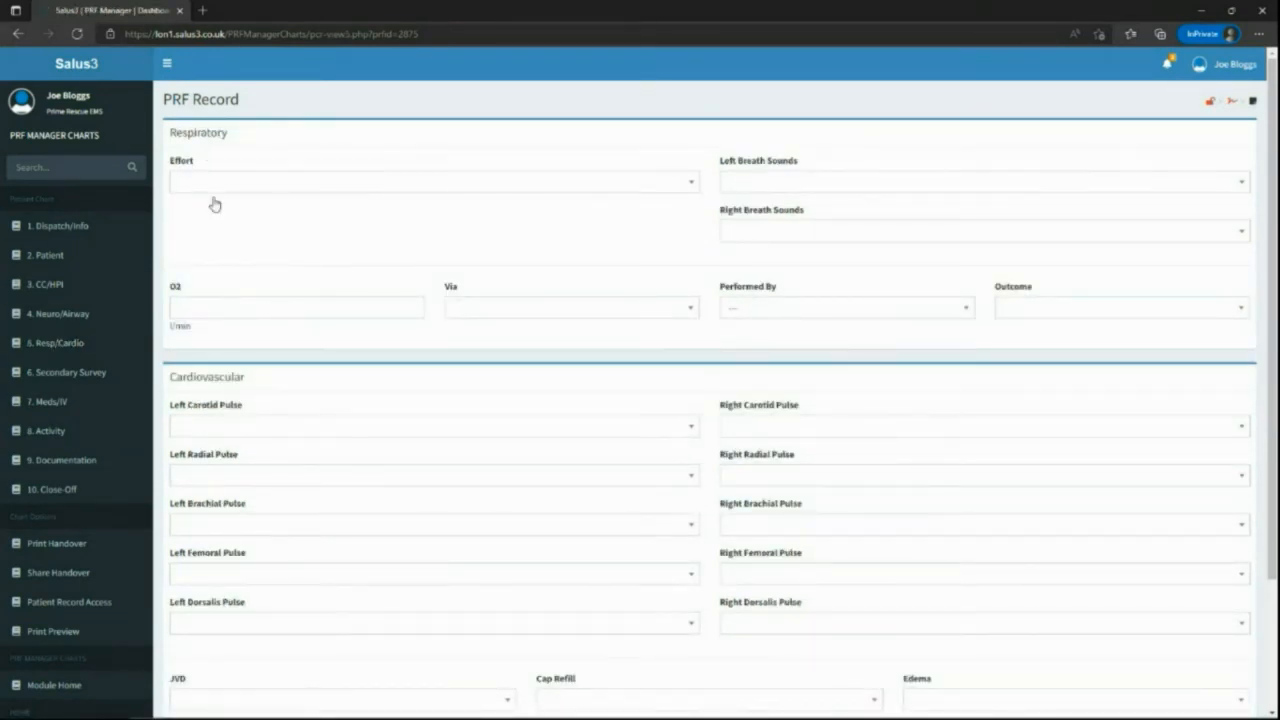
pyautogui.scroll(-3, 212, 212)
pyautogui.click(192, 646)
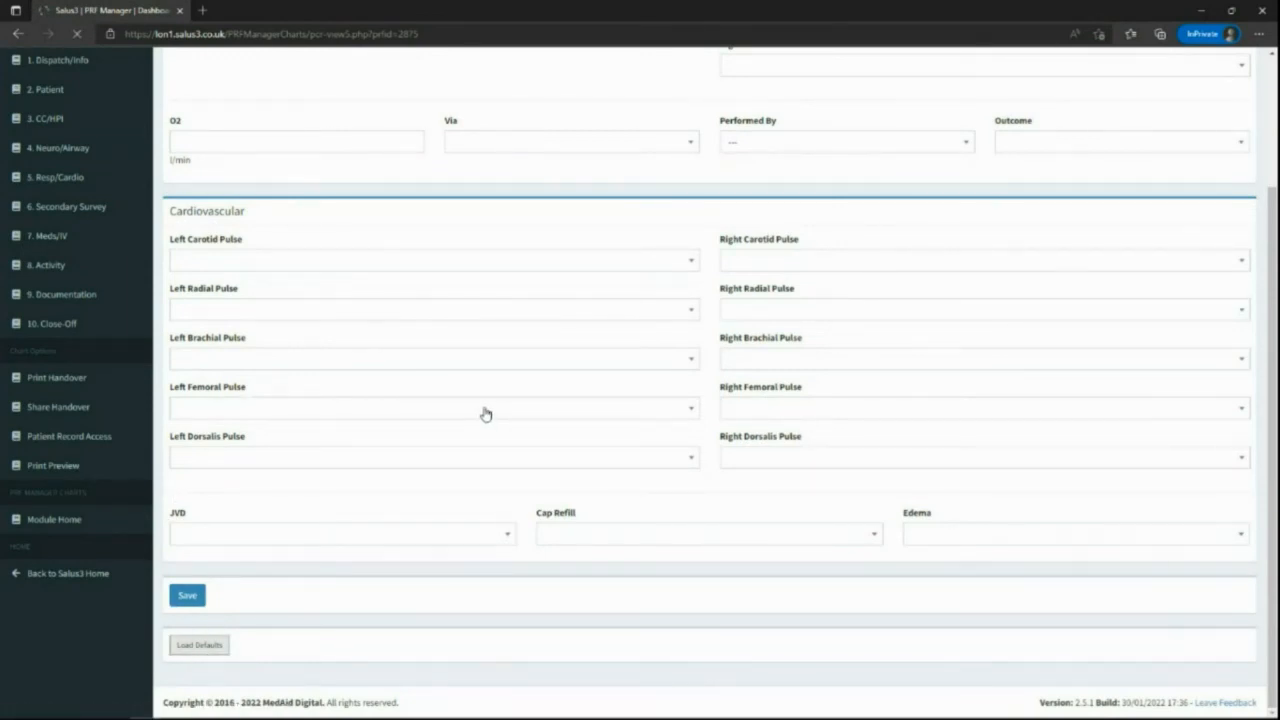
pyautogui.scroll(-3, 485, 413)
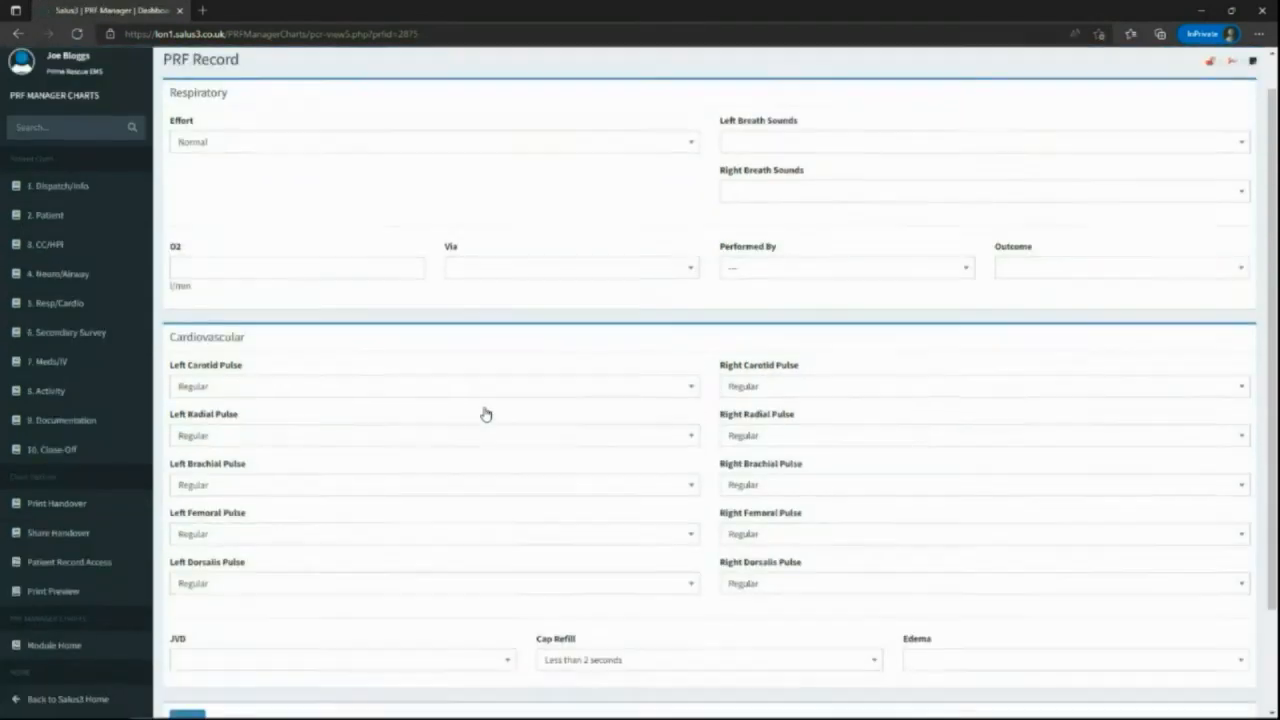
# - Set the left carotid pulse to Irregularly Irregular and save the Resp/Cardio section
pyautogui.click(261, 258)
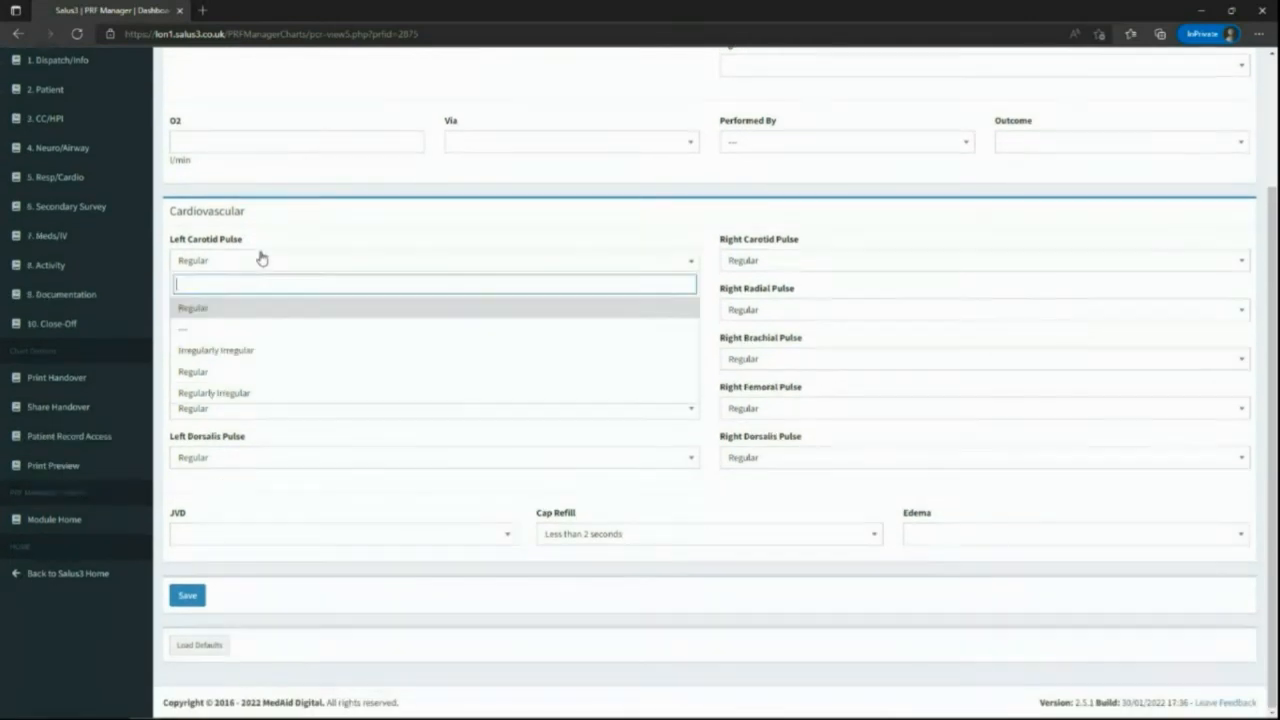
pyautogui.click(240, 351)
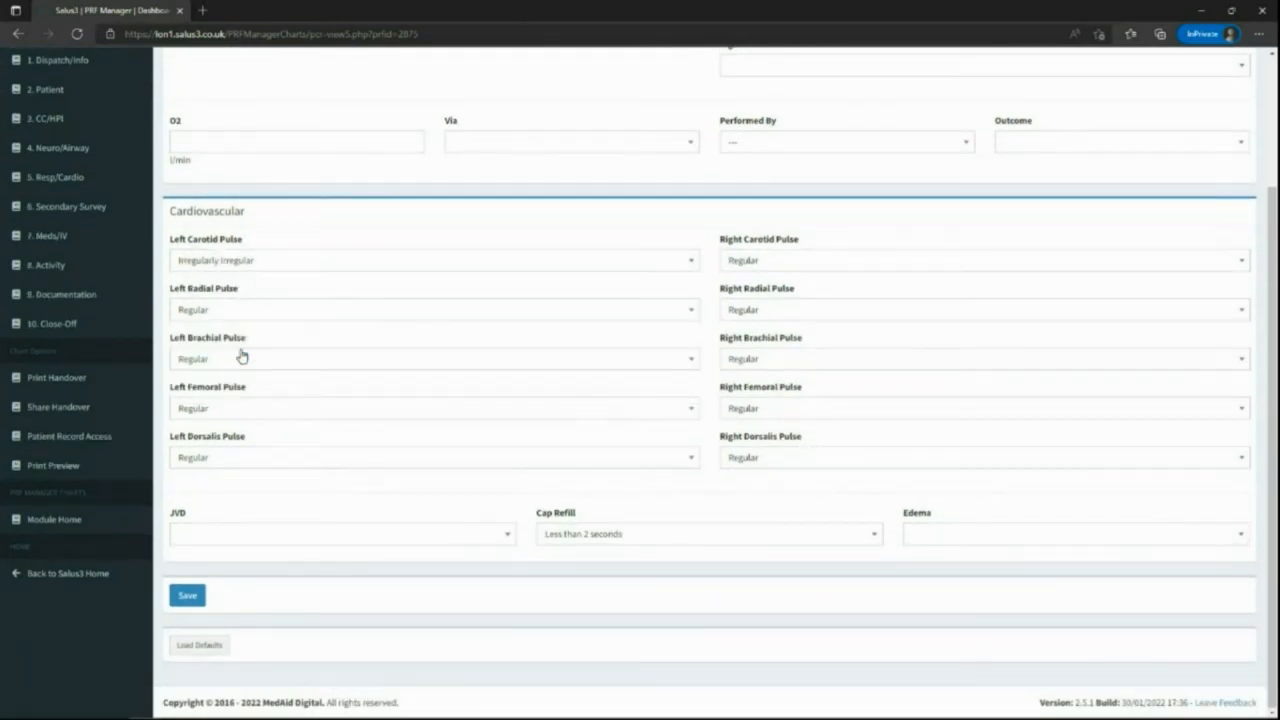
pyautogui.click(182, 599)
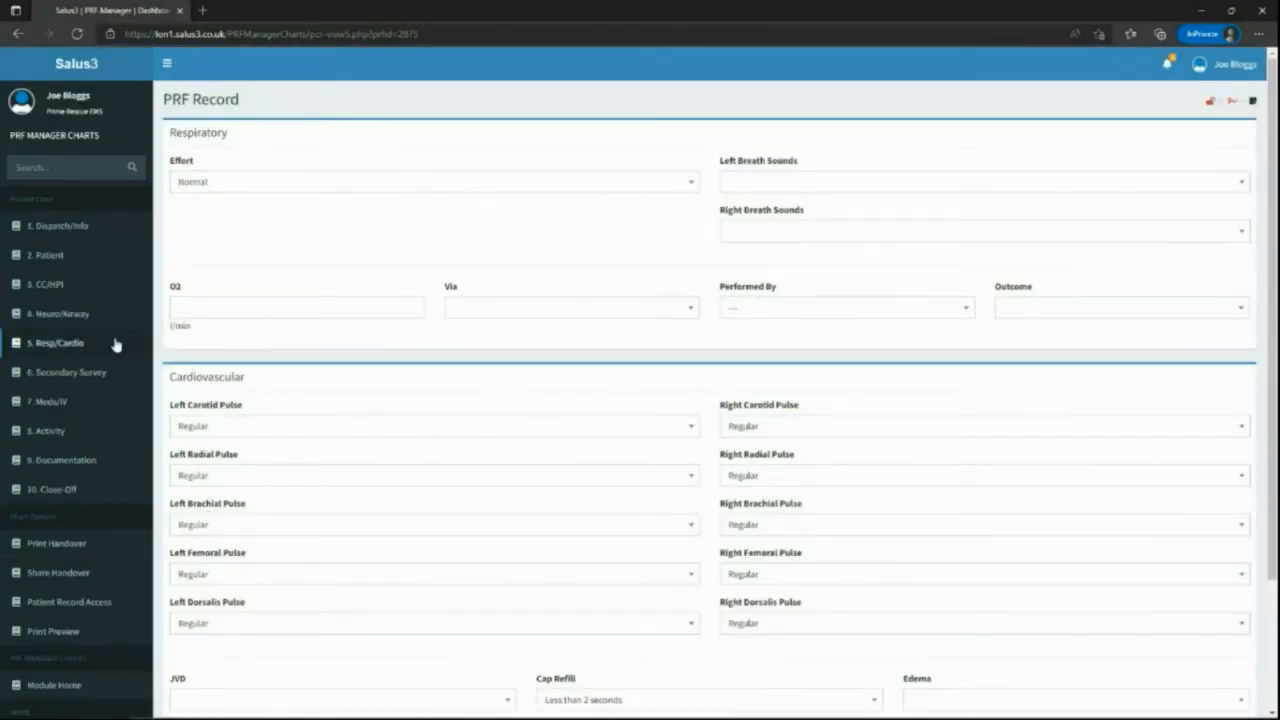
# - Open the Secondary Survey and look through its body areas and the available head findings
pyautogui.click(44, 377)
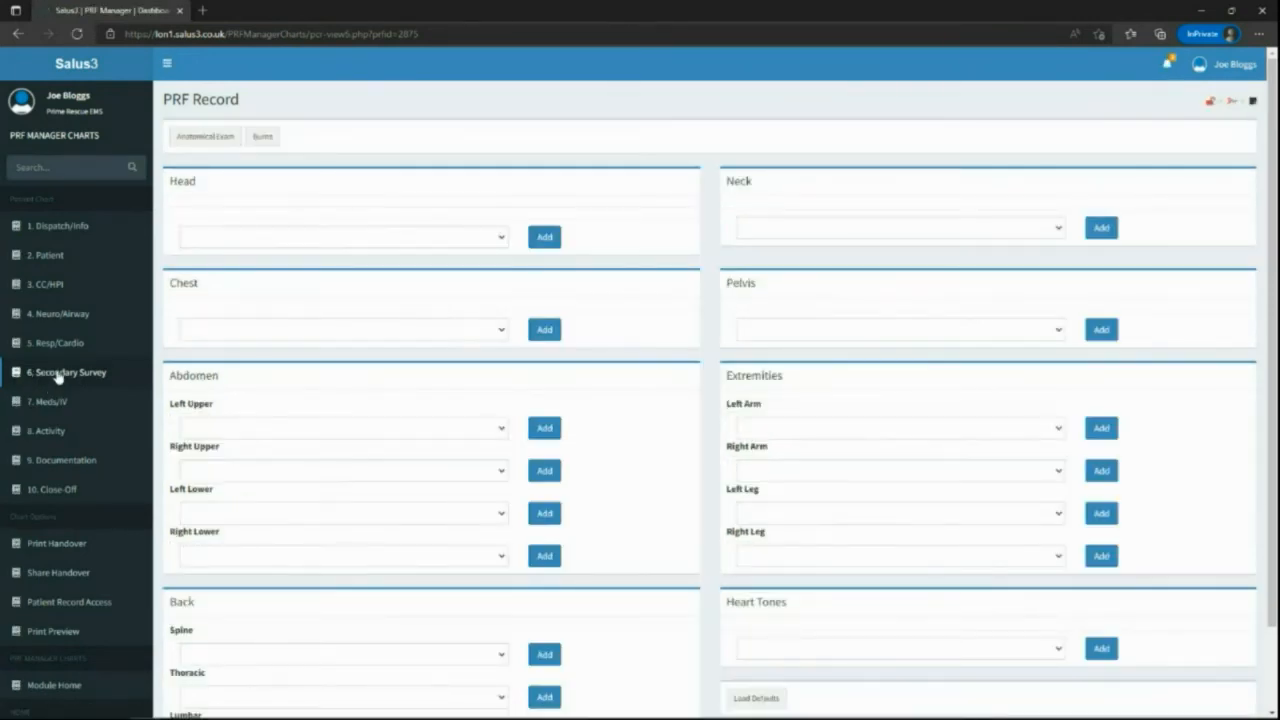
pyautogui.scroll(-2, 212, 232)
pyautogui.scroll(2, 212, 233)
pyautogui.click(221, 244)
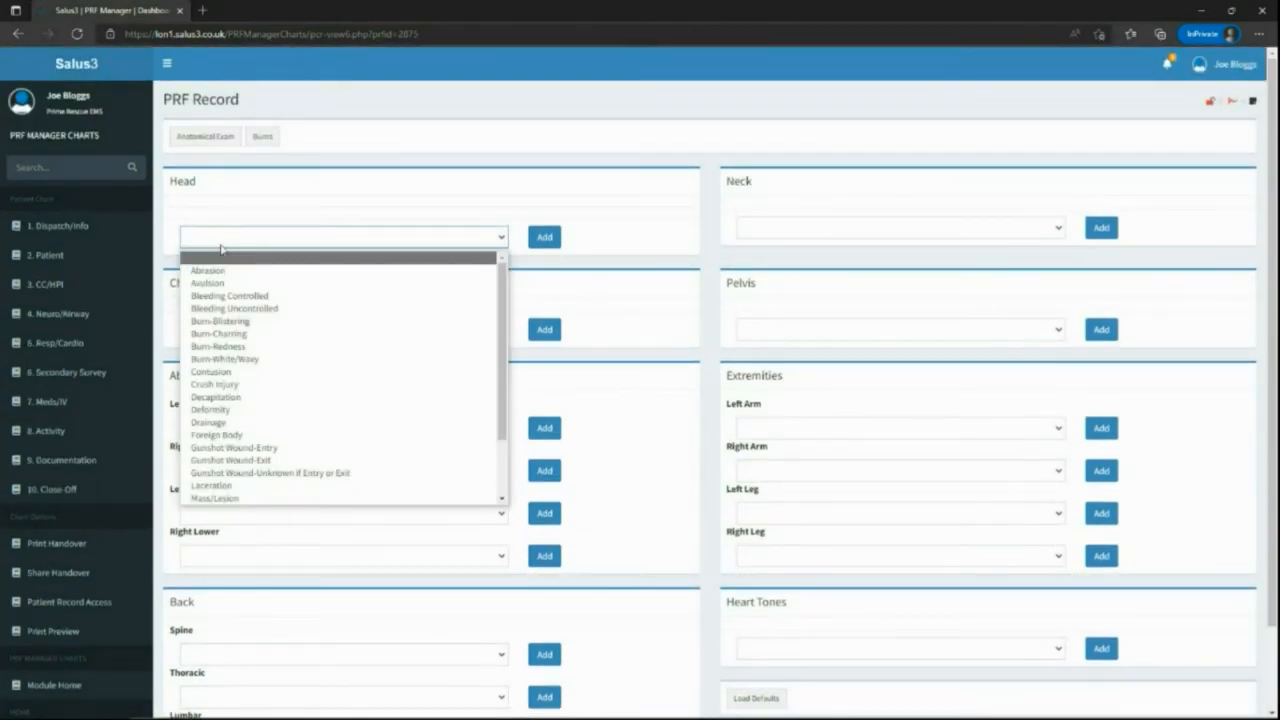
pyautogui.scroll(-2, 225, 310)
pyautogui.scroll(2, 249, 394)
pyautogui.click(350, 167)
pyautogui.scroll(-2, 345, 174)
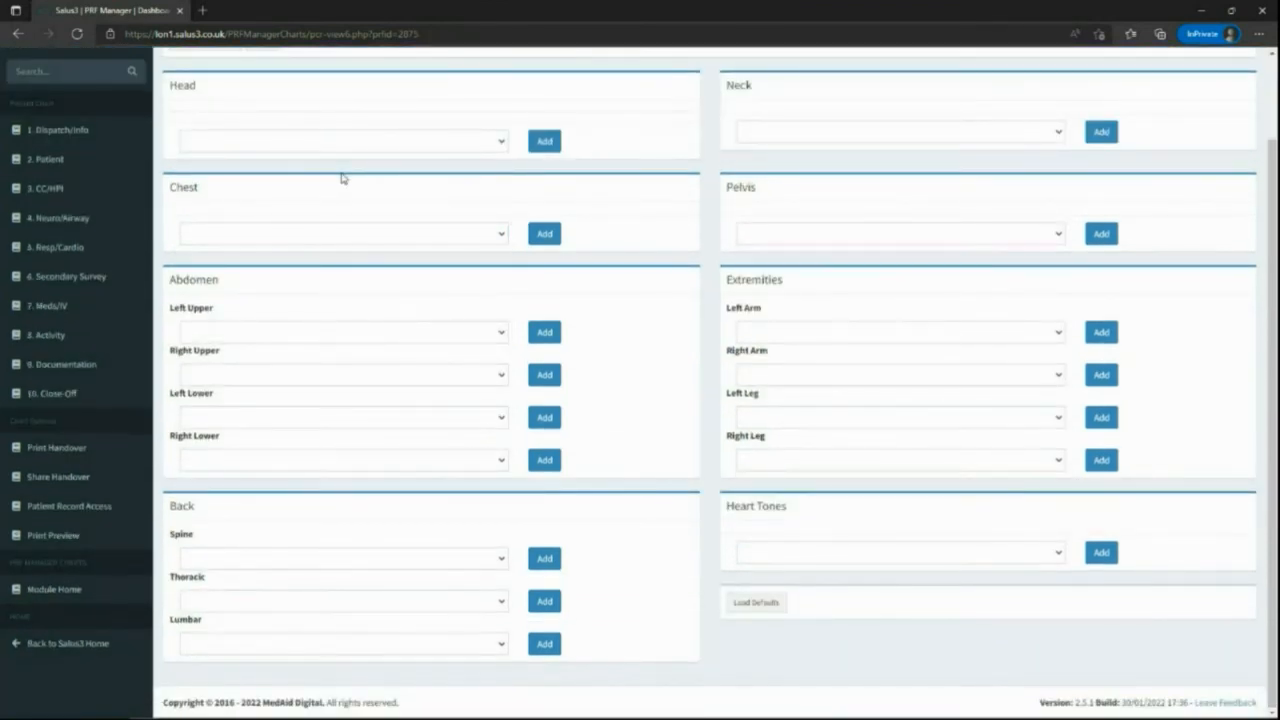
# - Load the default values into the Secondary Survey and review them for each body area
pyautogui.click(745, 606)
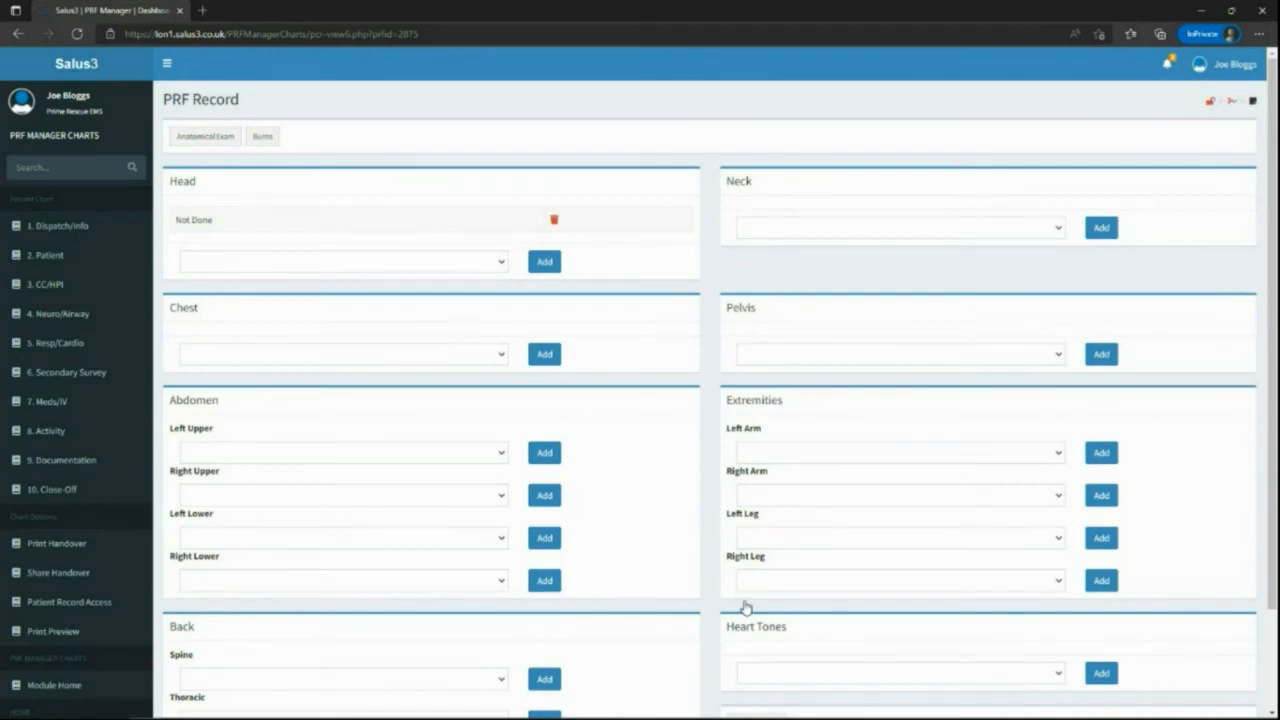
pyautogui.scroll(-2, 196, 236)
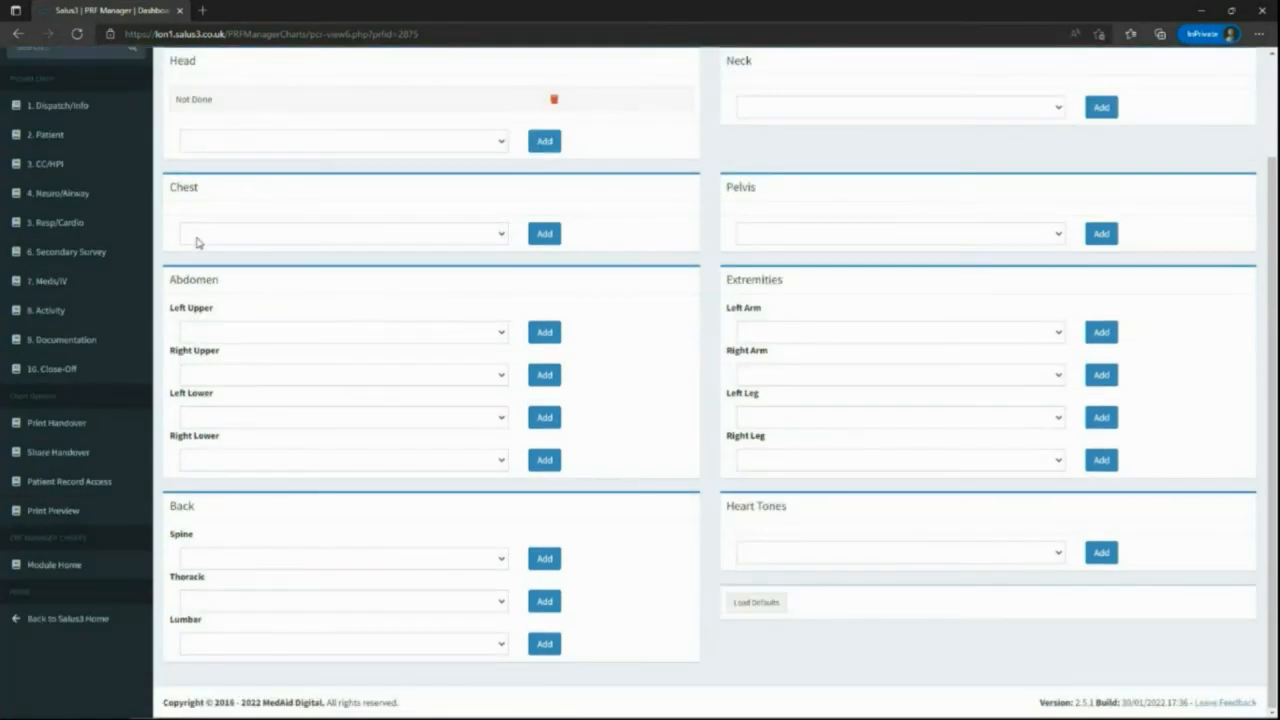
pyautogui.scroll(2, 203, 241)
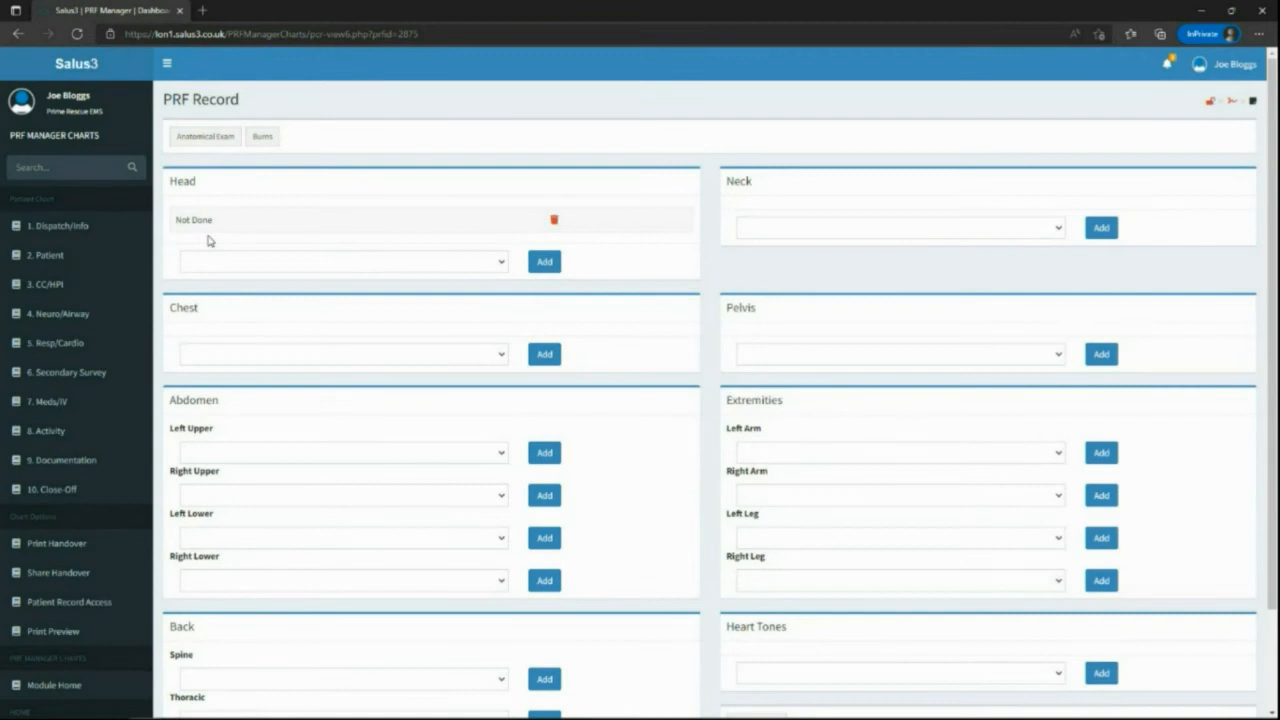
pyautogui.scroll(-2, 205, 218)
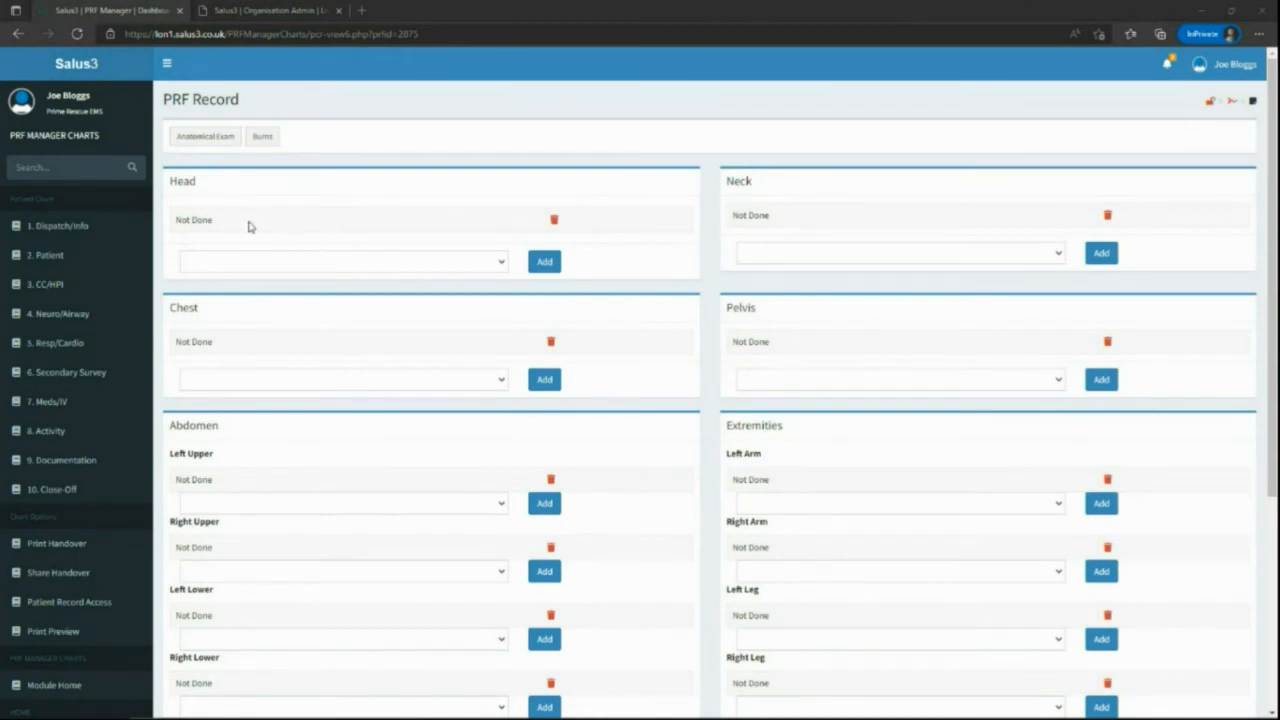
# - Replace the Not Done finding for the head with Abrasion
pyautogui.click(554, 222)
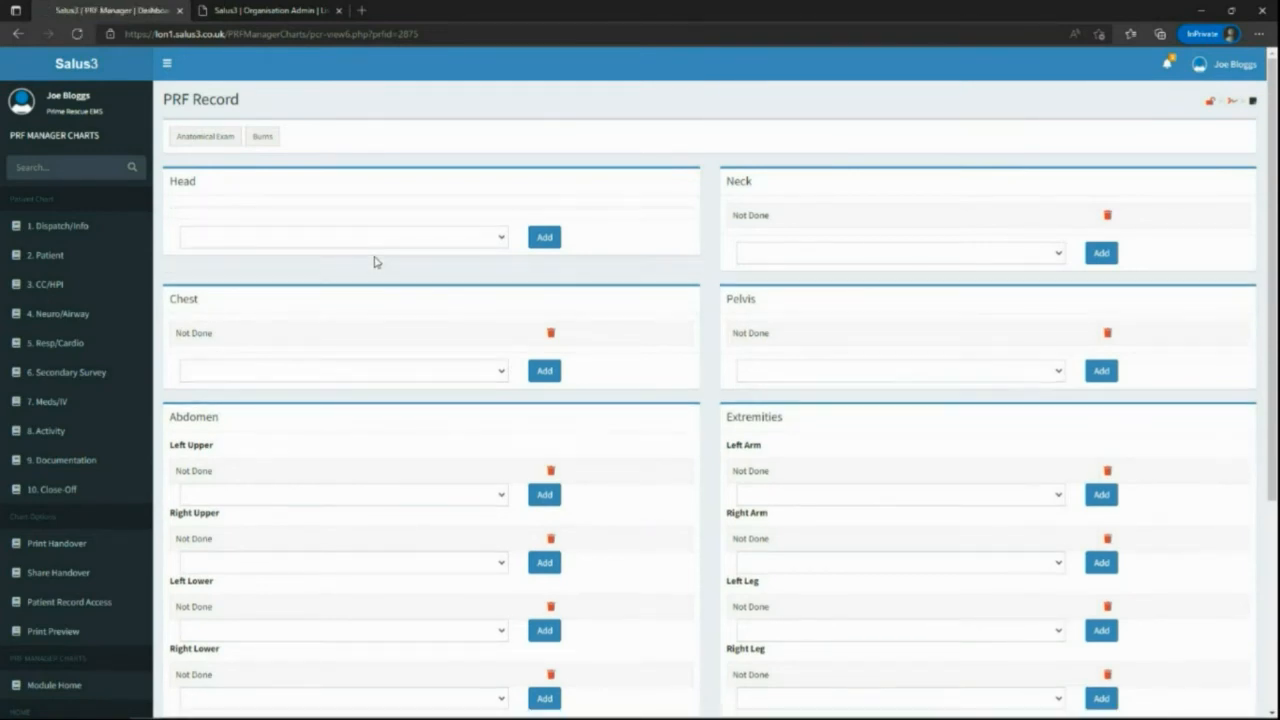
pyautogui.click(374, 246)
pyautogui.click(314, 271)
pyautogui.click(546, 237)
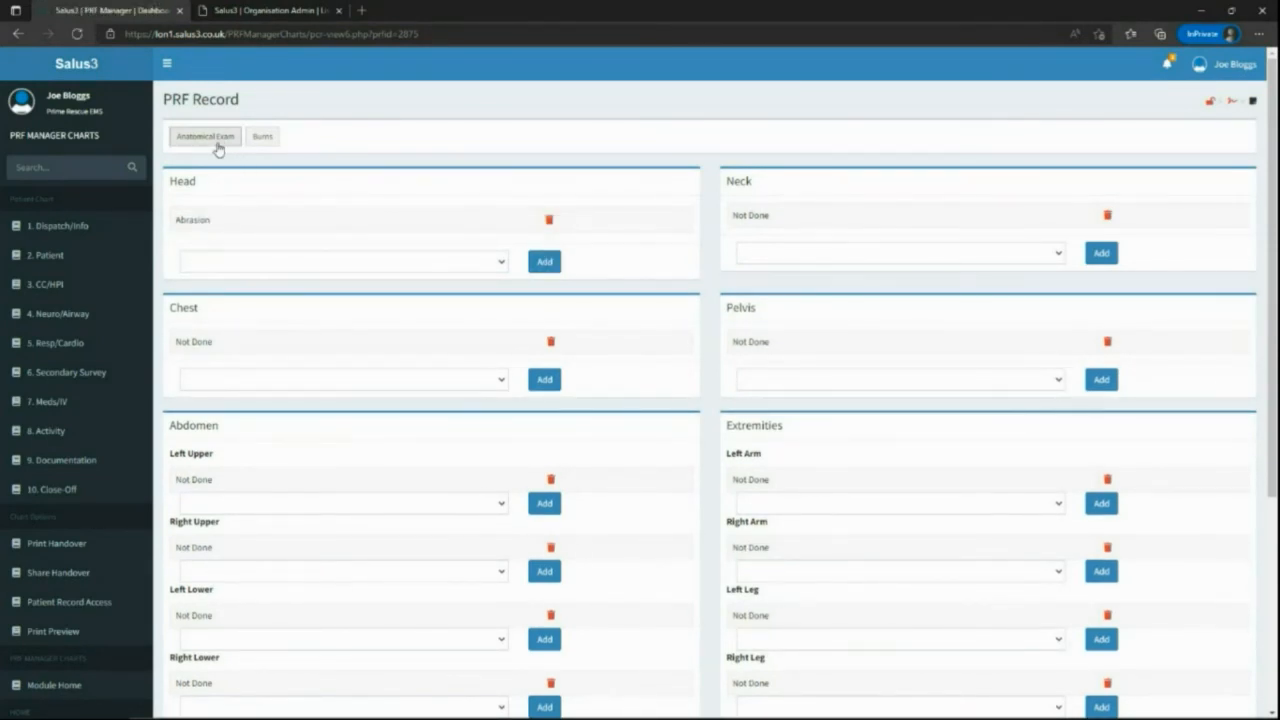
# - Mark an injury on the front of the head in the Anatomical Exam, comment it as Abrasion, save it and return to the Secondary Survey
pyautogui.click(188, 147)
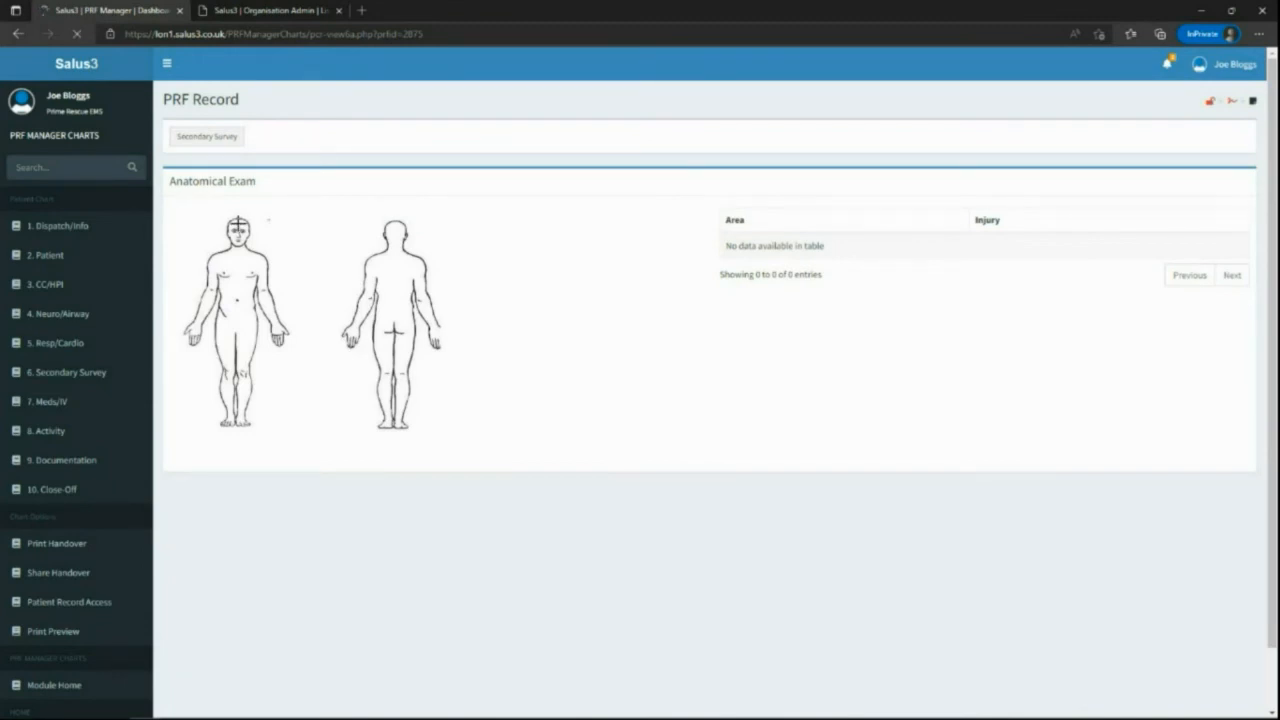
pyautogui.click(589, 182)
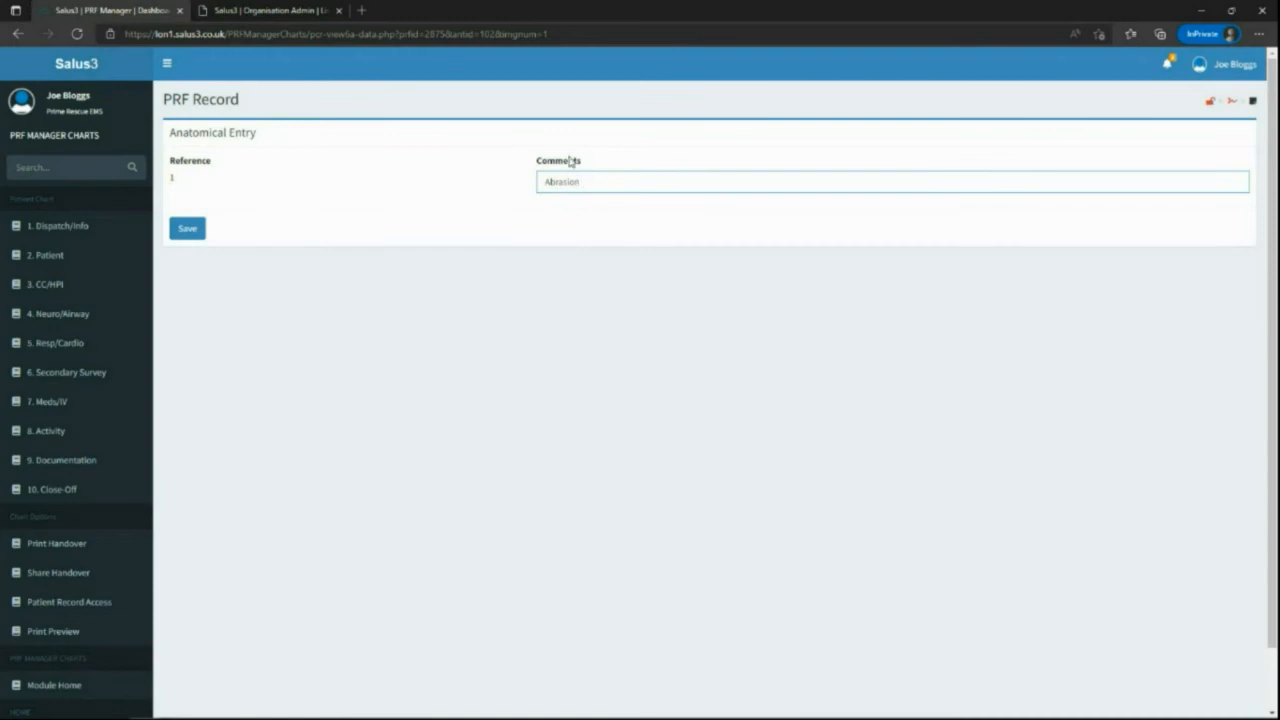
pyautogui.click(199, 233)
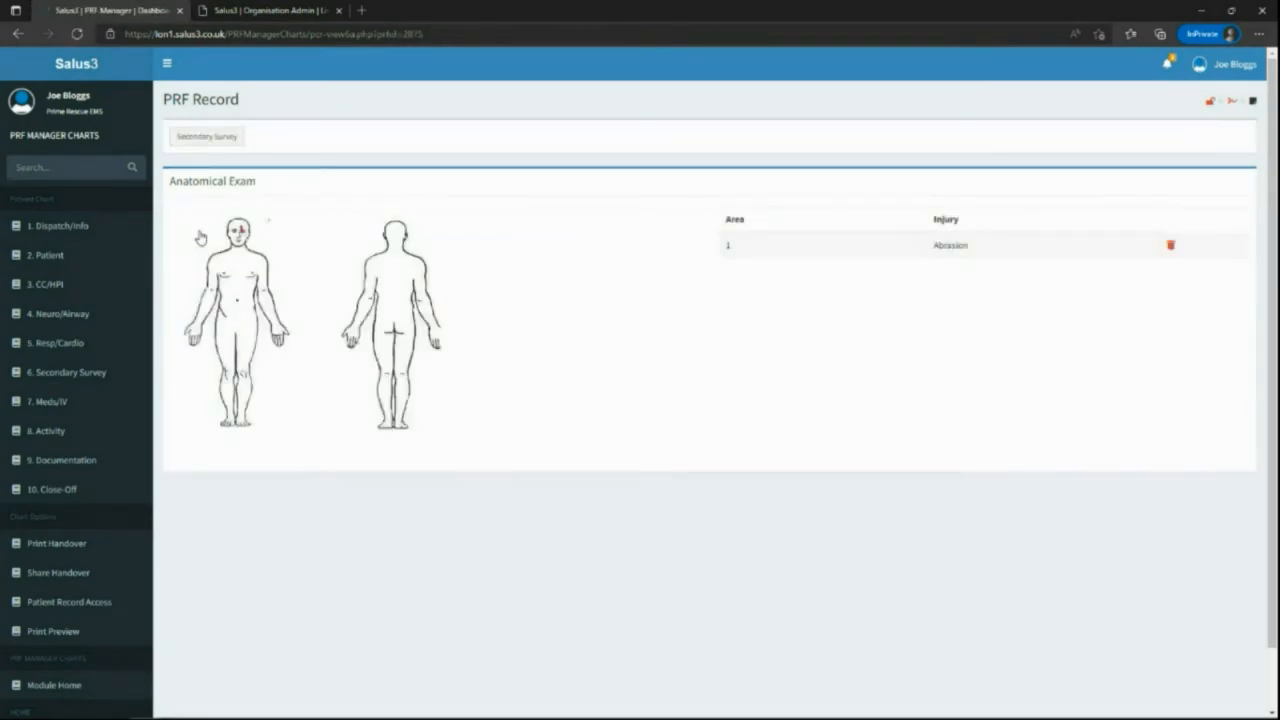
pyautogui.click(190, 146)
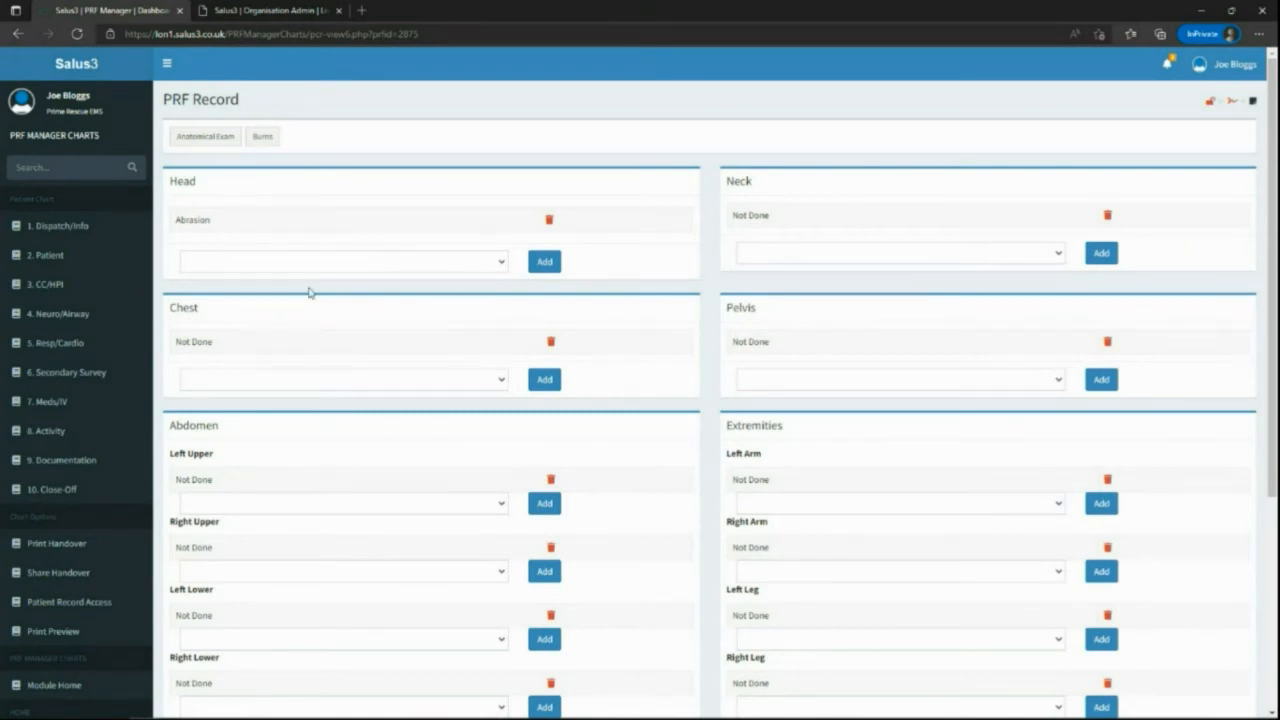
# - Record a Superficial burn with singed nasal hair No, carbon in mouth Yes and poor ventilation Yes, and save the burns assessment
pyautogui.click(264, 142)
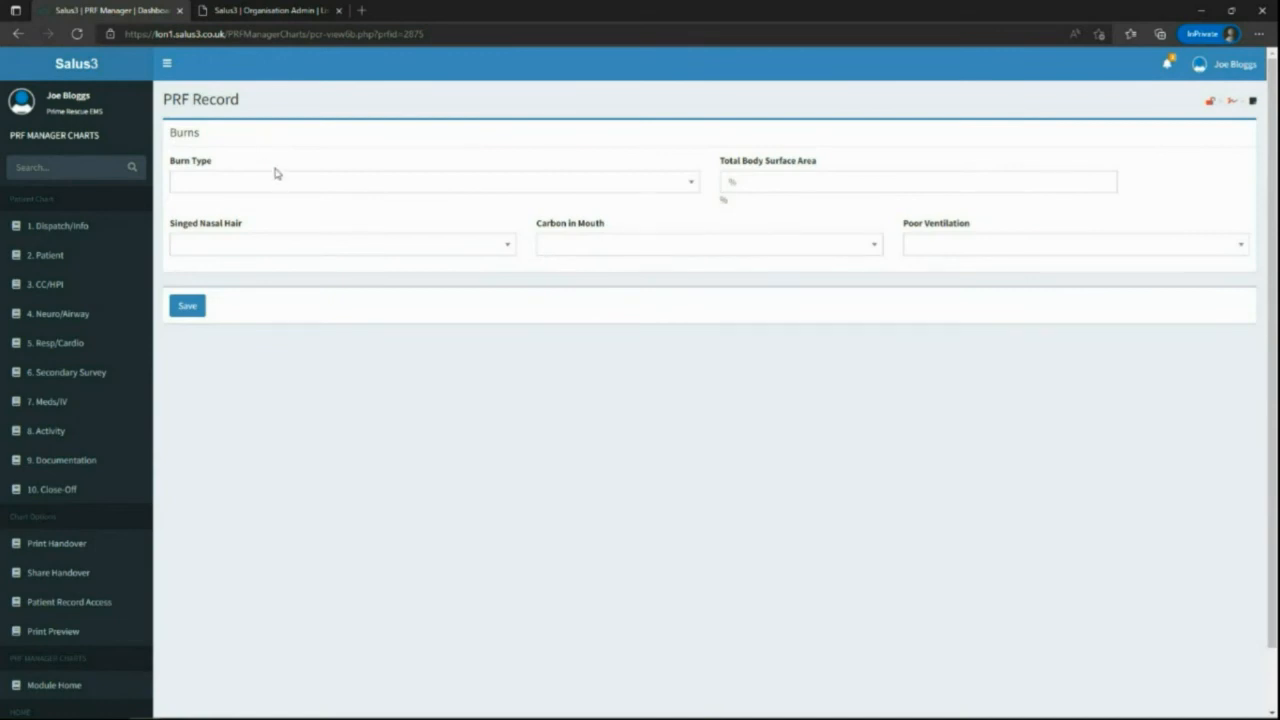
pyautogui.click(273, 183)
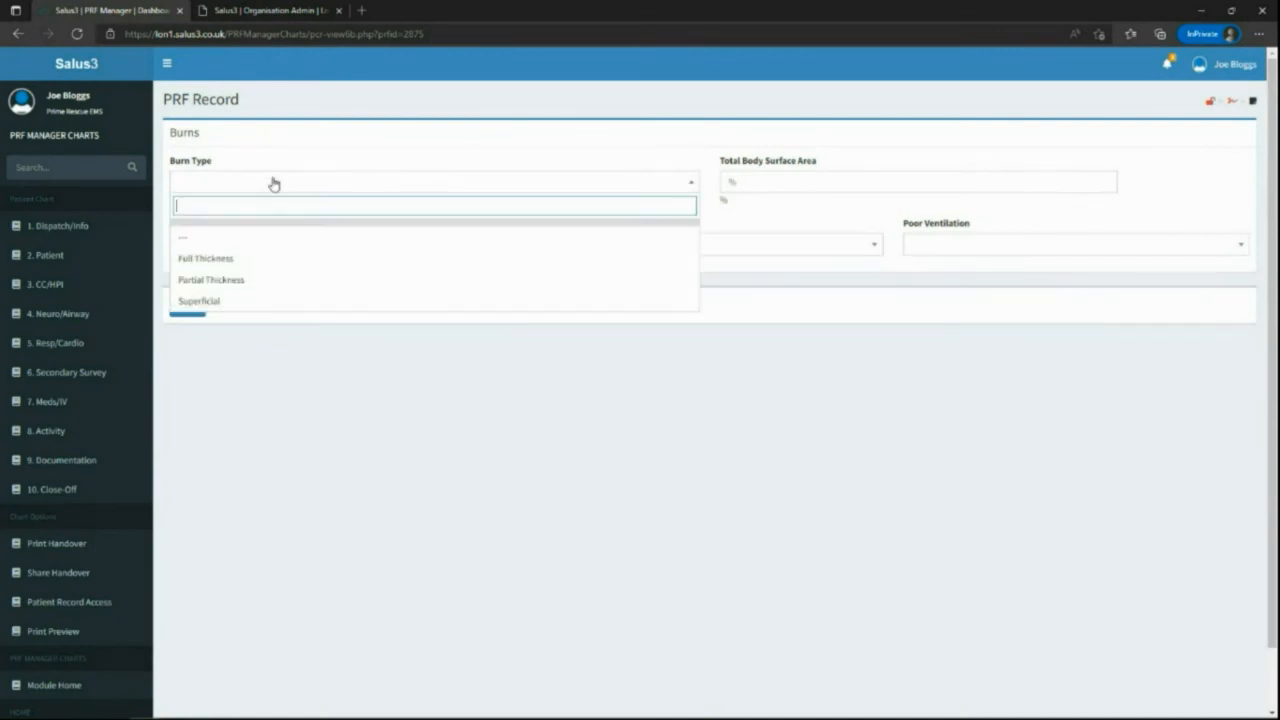
pyautogui.click(218, 302)
pyautogui.click(414, 243)
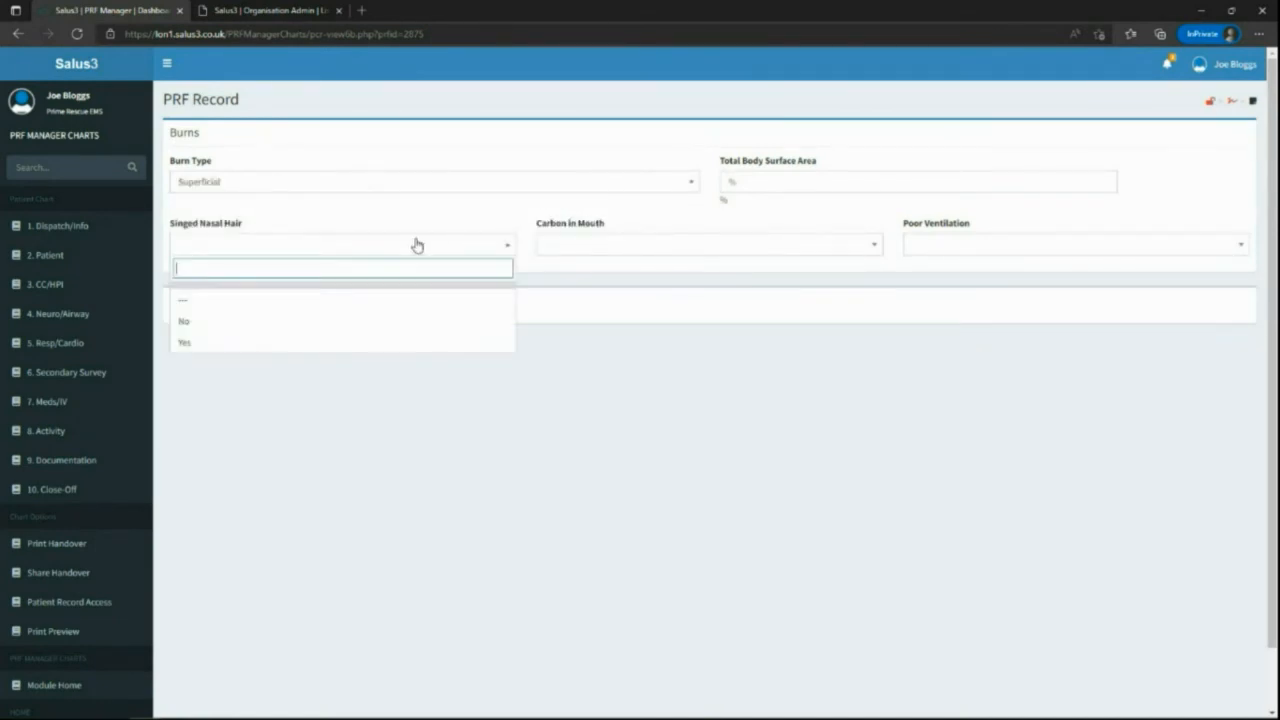
pyautogui.click(274, 322)
pyautogui.click(581, 244)
pyautogui.click(564, 343)
pyautogui.click(953, 244)
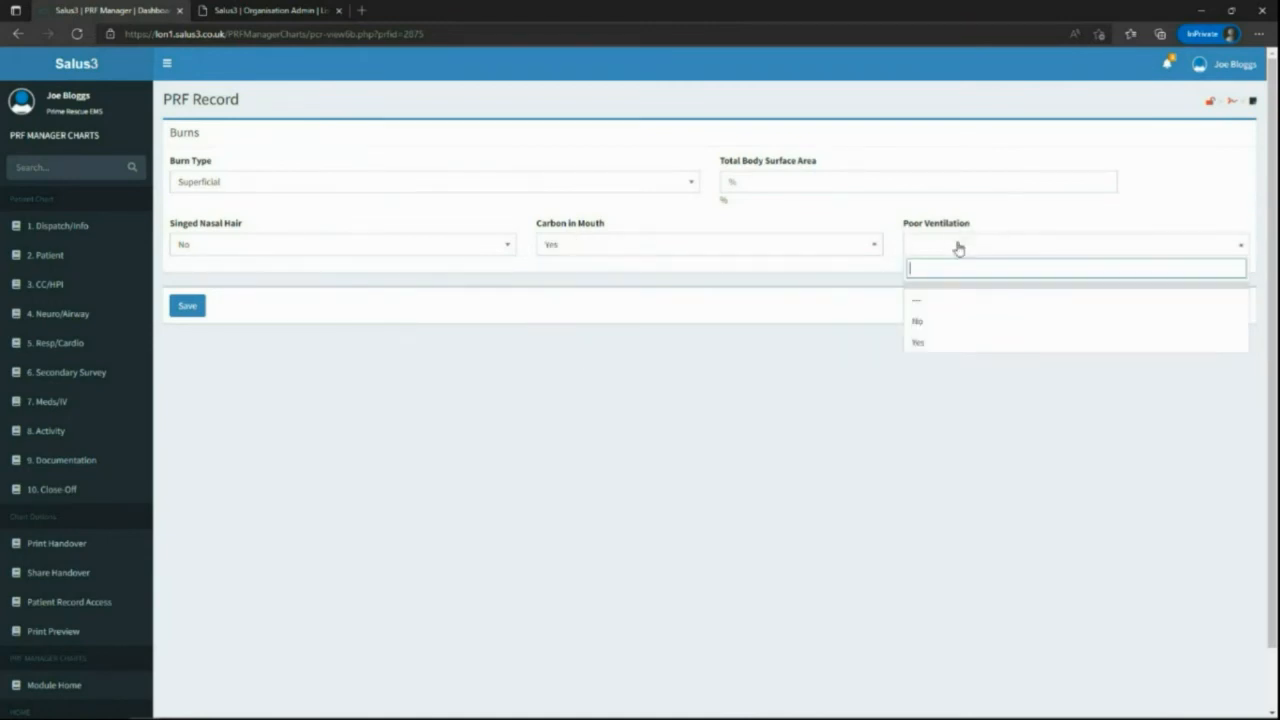
pyautogui.click(931, 343)
pyautogui.click(178, 311)
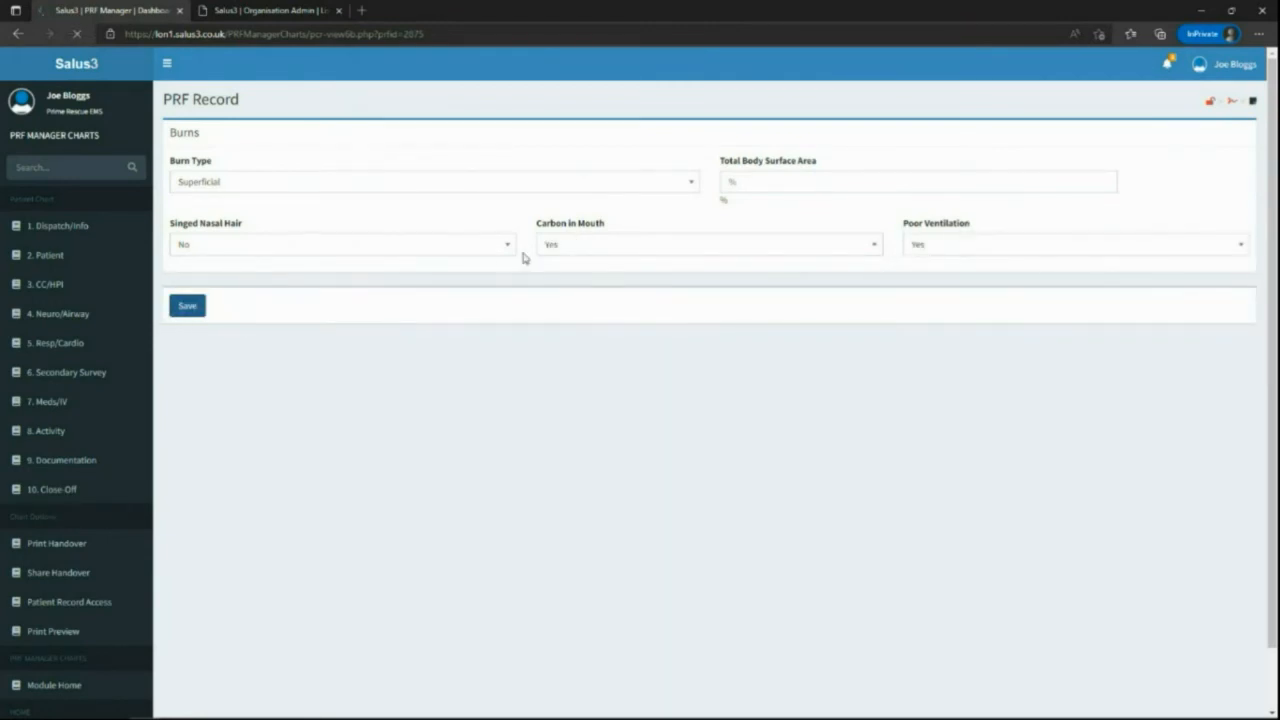
# - Start a new medication entry in the Meds/IV section and choose Paracetamol as the medication
pyautogui.click(62, 404)
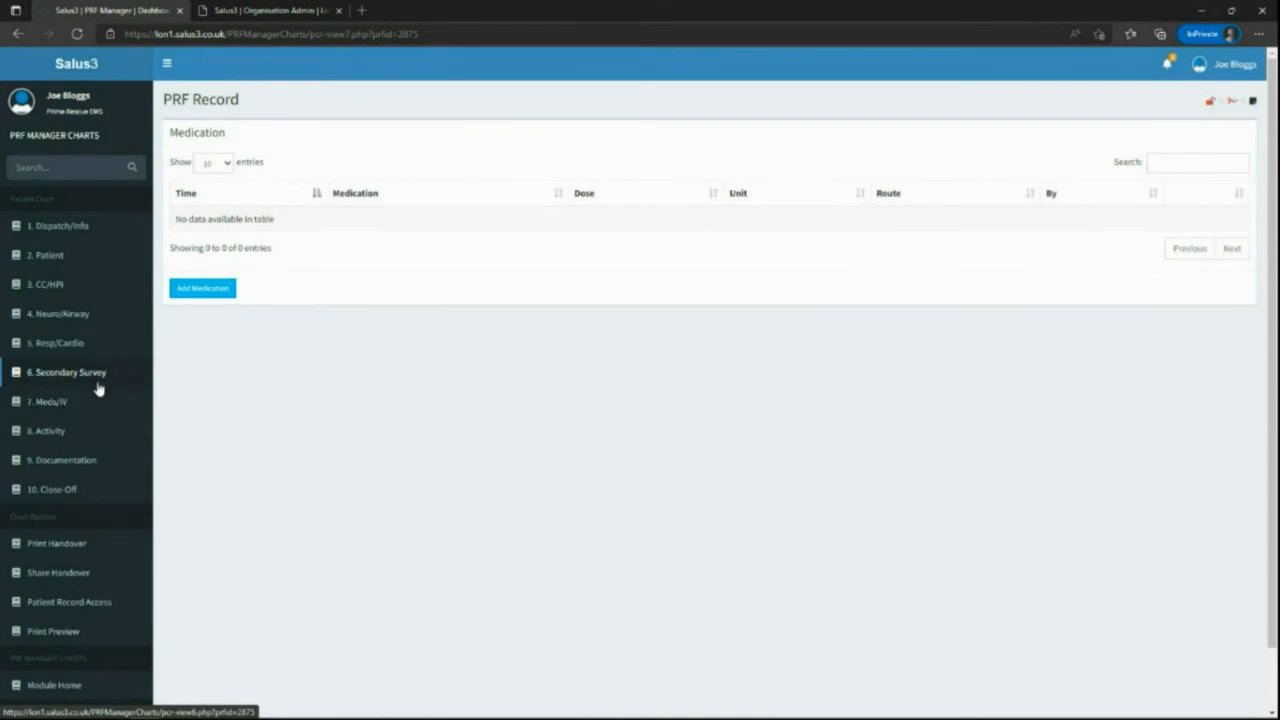
pyautogui.click(222, 290)
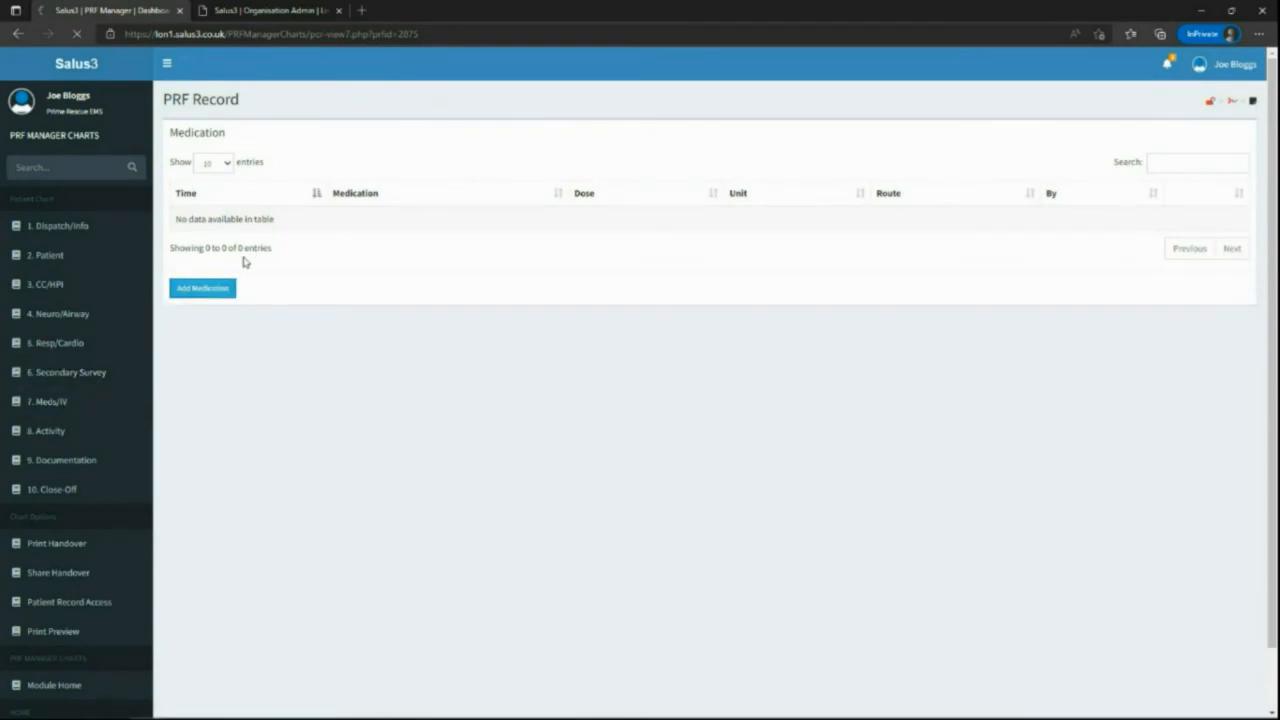
pyautogui.click(224, 231)
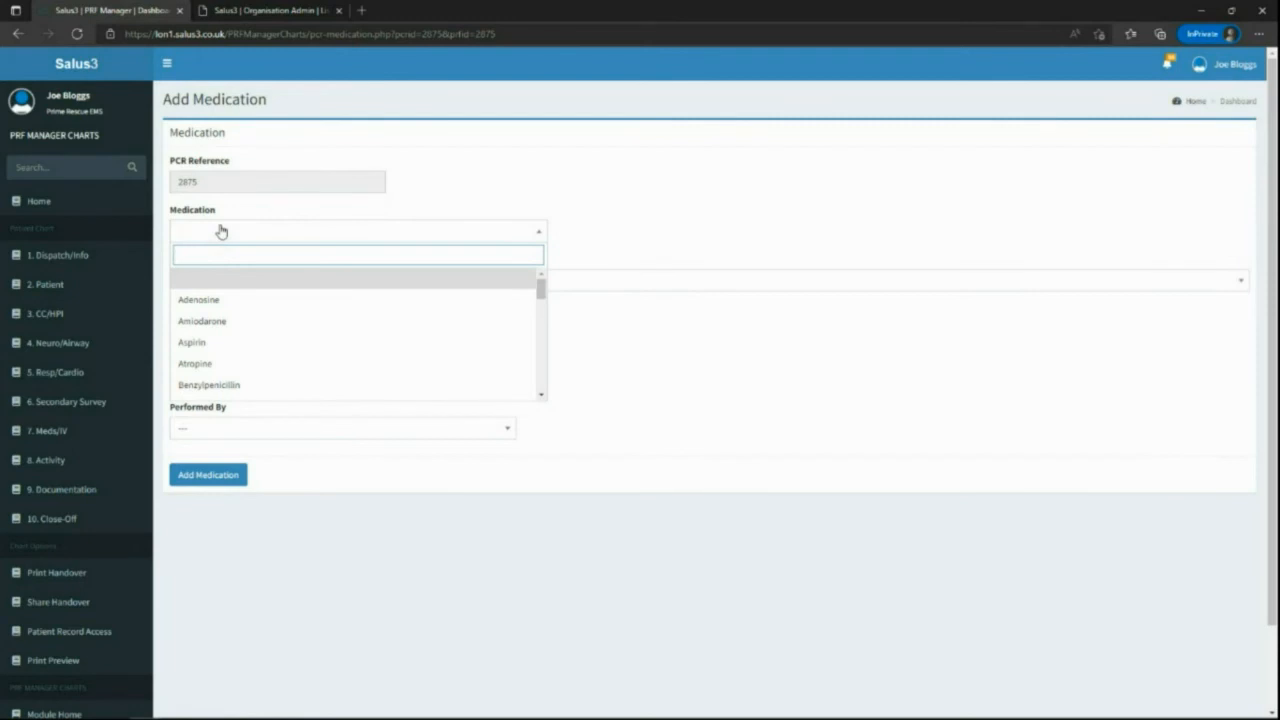
pyautogui.write('parta')
pyautogui.press('BackSpace')
pyautogui.press('BackSpace')
pyautogui.write('a')
pyautogui.click(217, 281)
# - Set the Paracetamol dose to 1000 with the unit mg - Milligrames and the route to PO - Oral
pyautogui.click(212, 284)
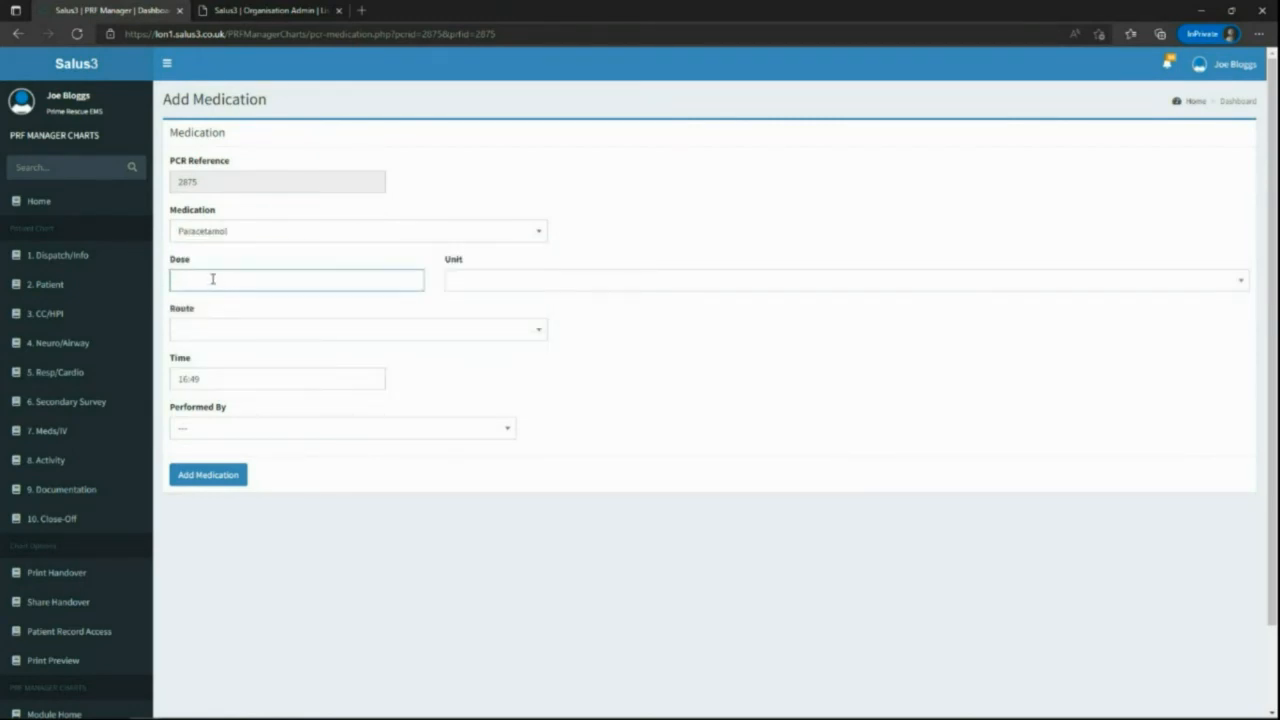
pyautogui.write('1000')
pyautogui.click(460, 280)
pyautogui.click(480, 391)
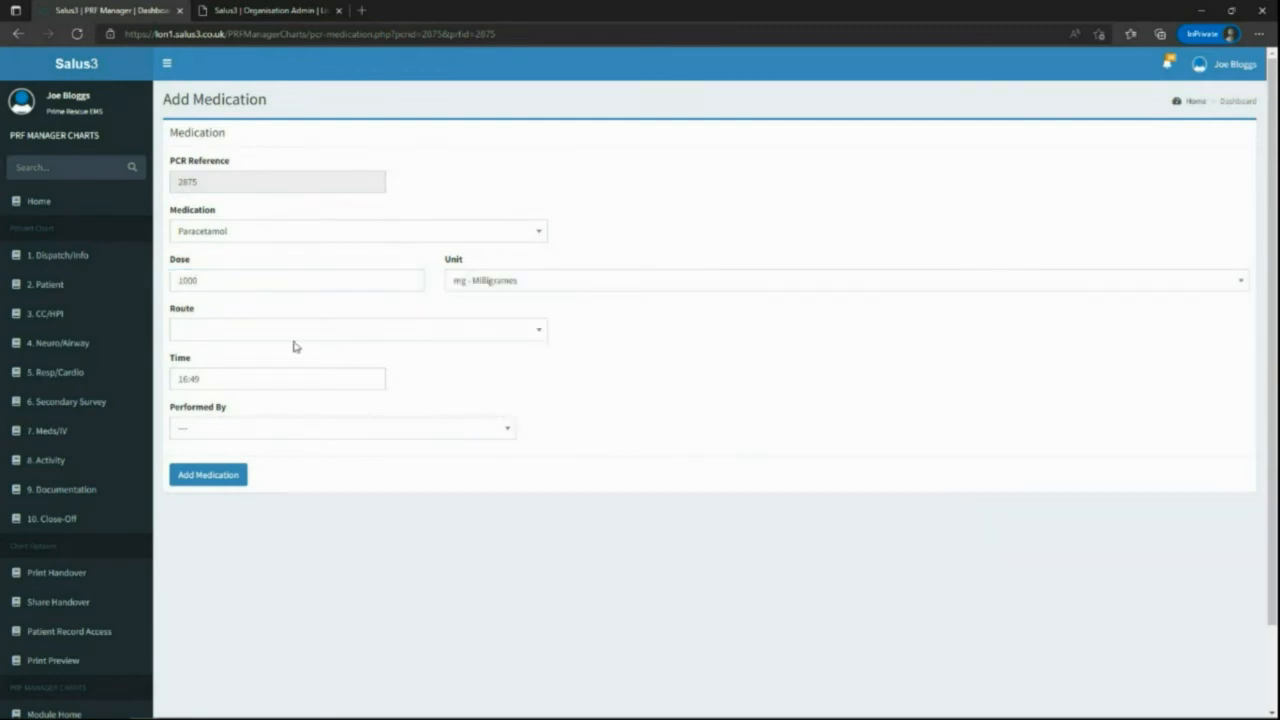
pyautogui.click(290, 336)
pyautogui.scroll(-2, 245, 435)
pyautogui.click(232, 428)
# - Record the first listed crew member as performing the medication and add the entry to the record
pyautogui.click(231, 430)
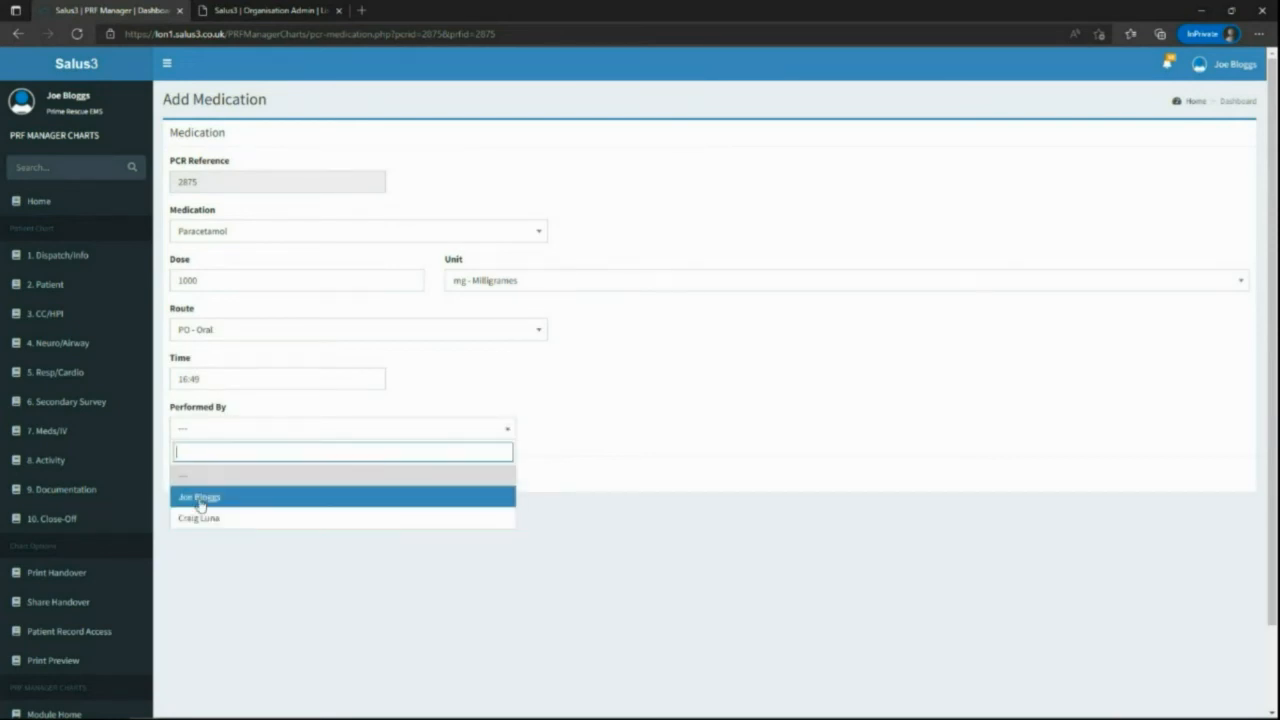
pyautogui.click(200, 500)
pyautogui.click(207, 474)
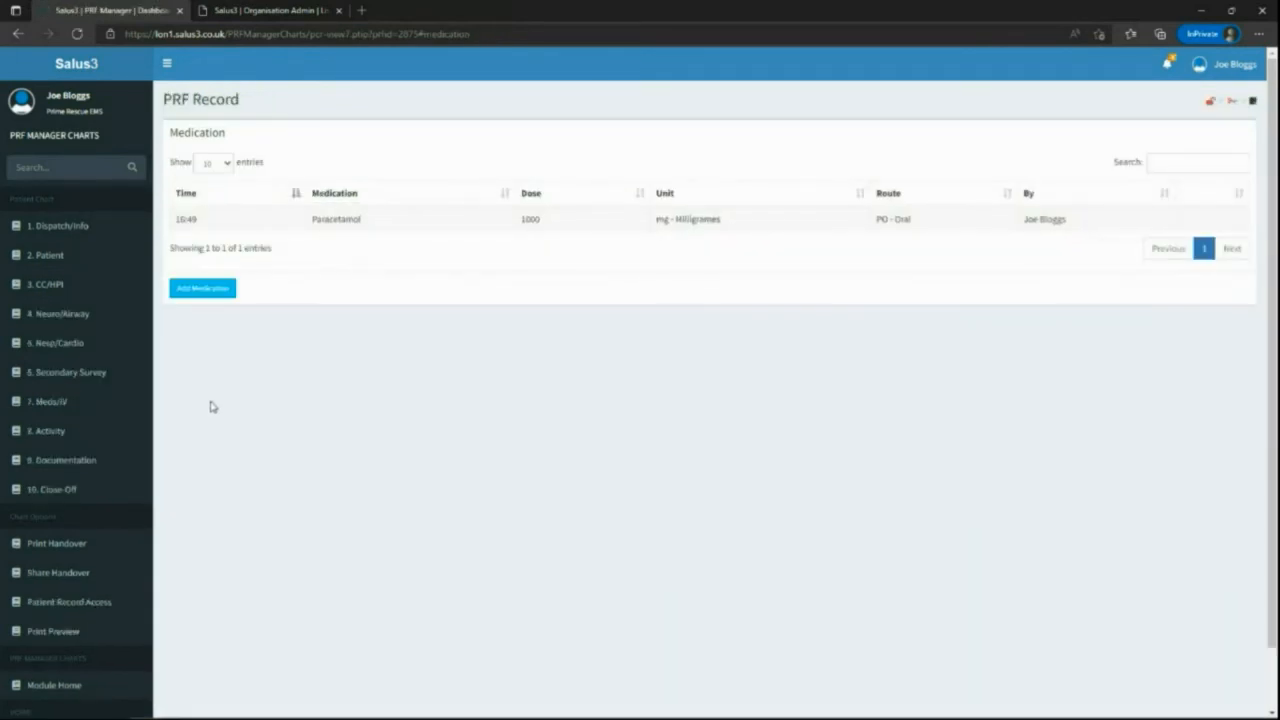
# - Start a new observation in the Activity section with heart rate 65 and blood pressure 180/60
pyautogui.click(45, 436)
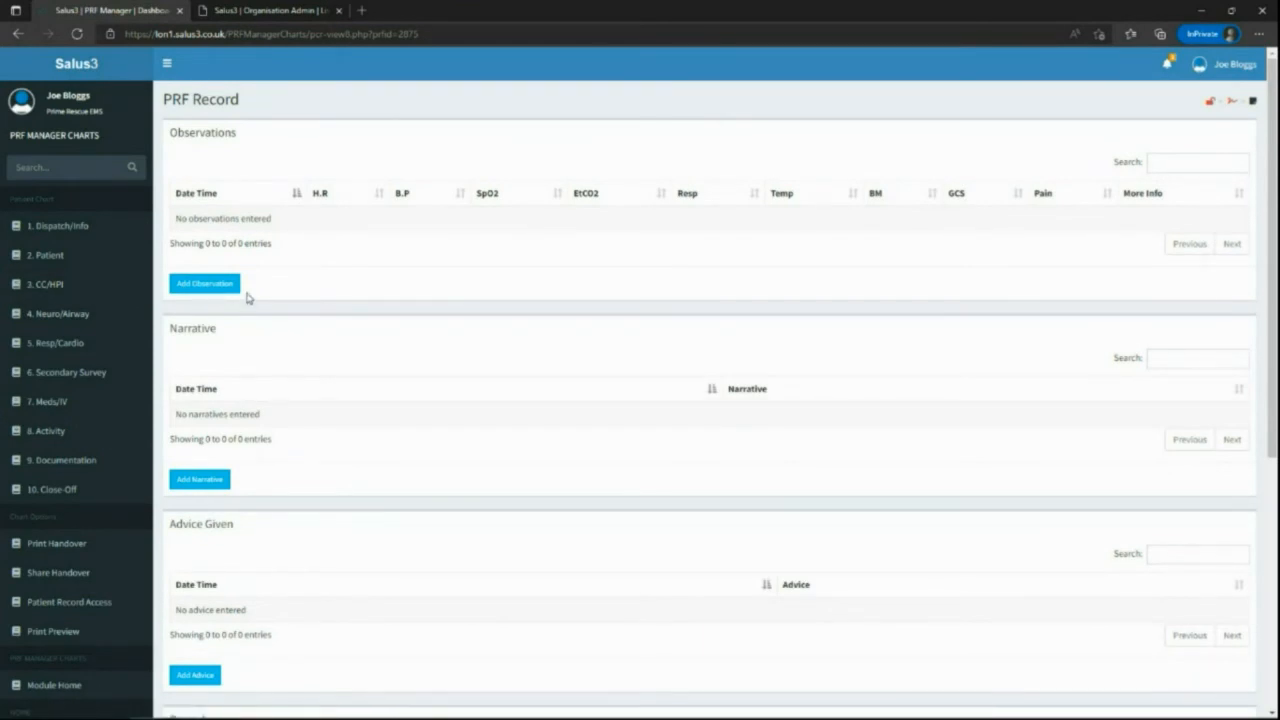
pyautogui.click(205, 286)
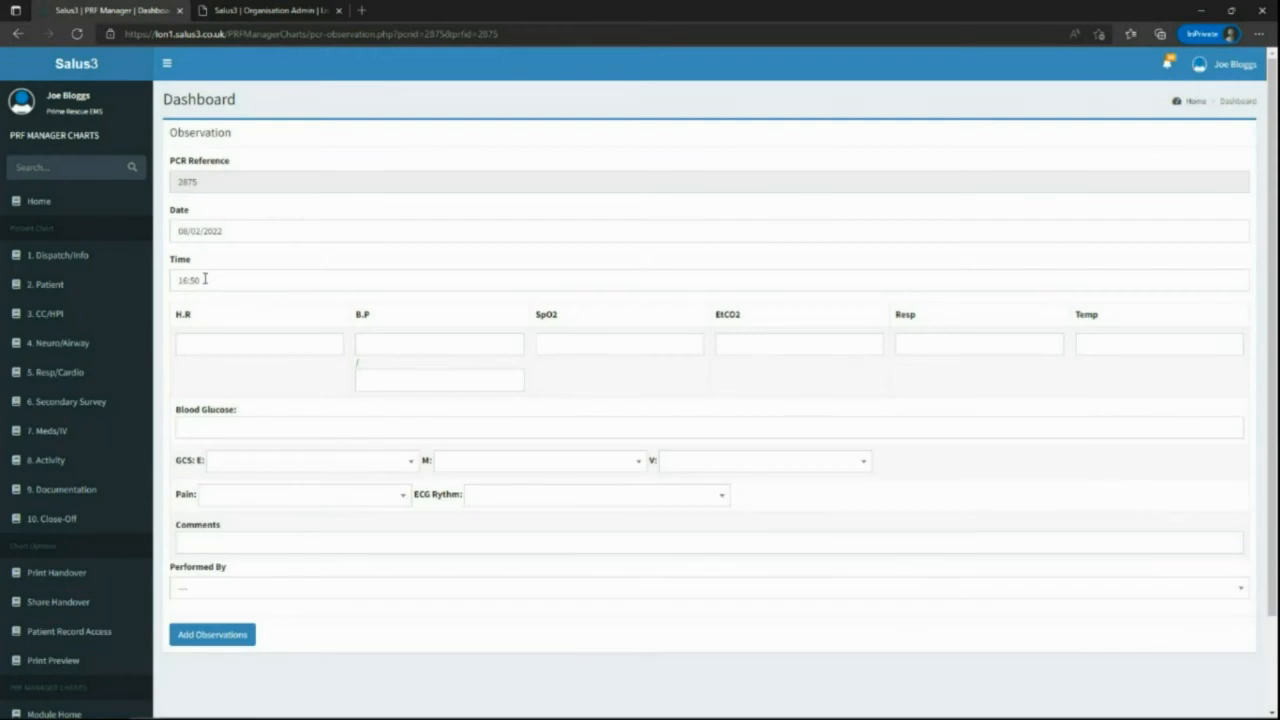
pyautogui.scroll(-1, 204, 281)
pyautogui.click(203, 243)
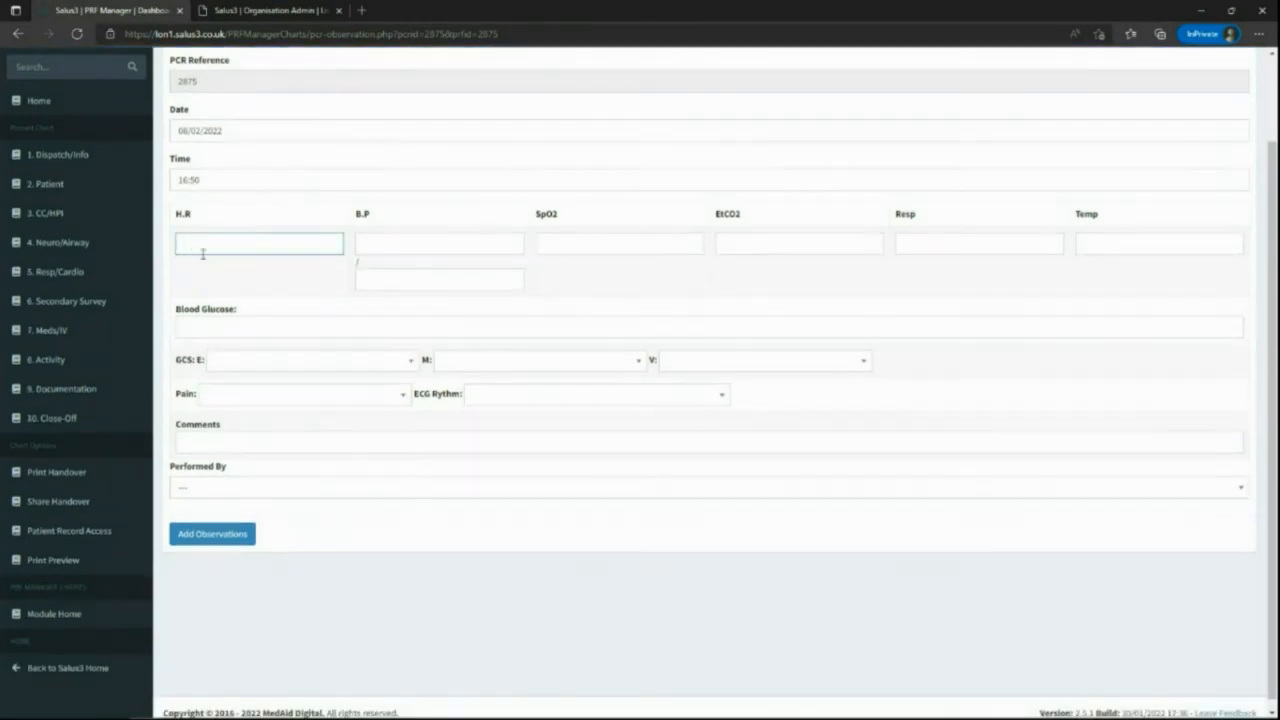
pyautogui.write('65')
pyautogui.click(419, 244)
pyautogui.write('180')
pyautogui.click(403, 272)
pyautogui.write('60')
# - Enter SpO2 99, respirations 18, temperature 37.5 and the blood glucose reading in the observation, leaving EtCO2 empty
pyautogui.click(563, 242)
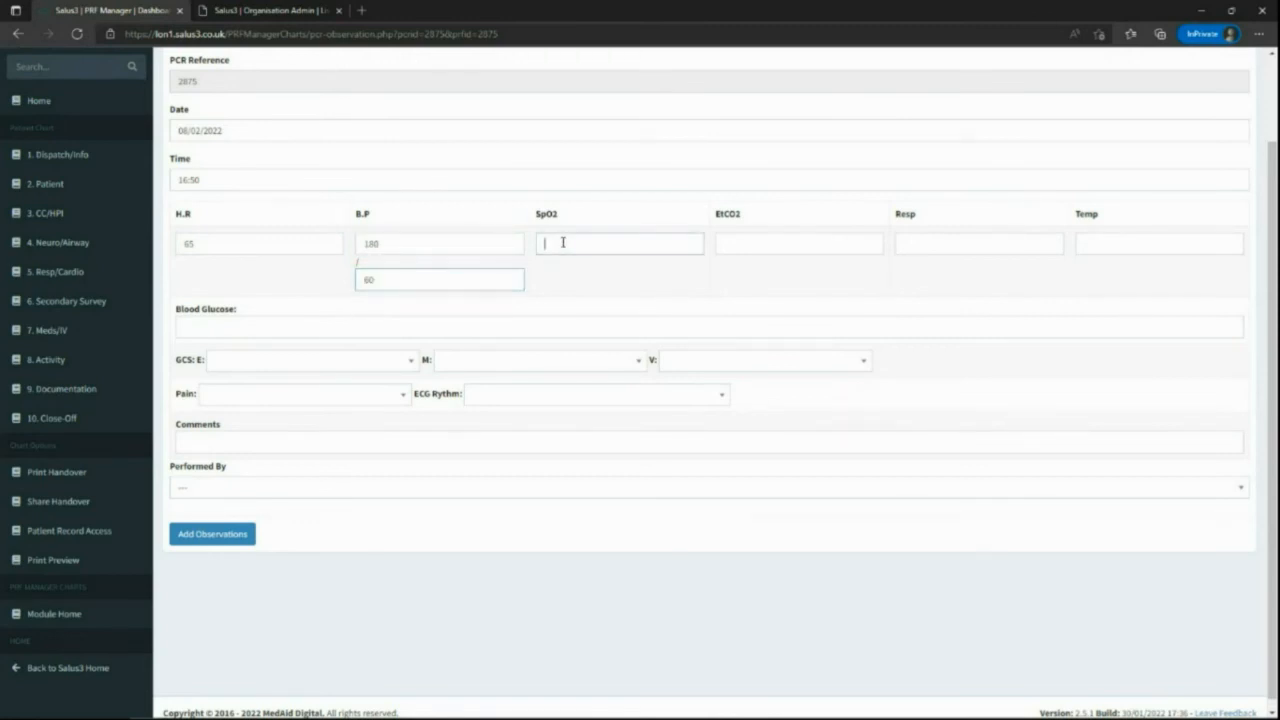
pyautogui.write('99')
pyautogui.click(747, 243)
pyautogui.click(929, 251)
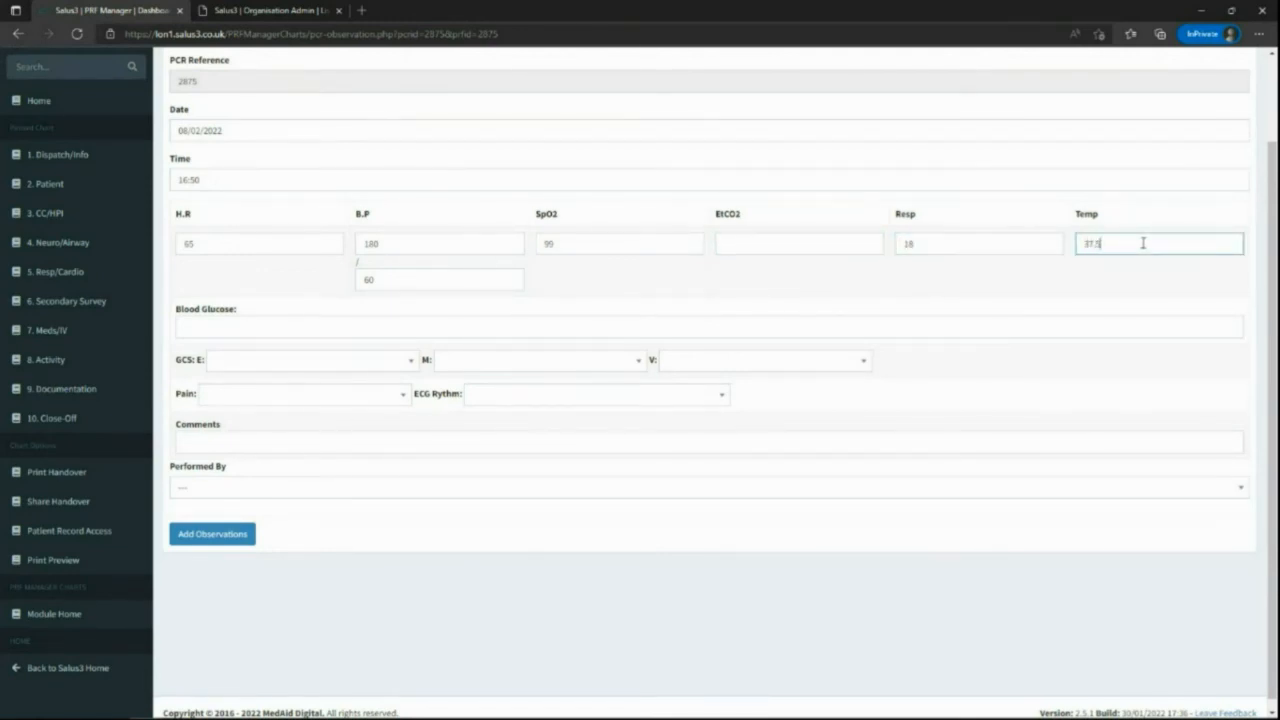
pyautogui.click(300, 330)
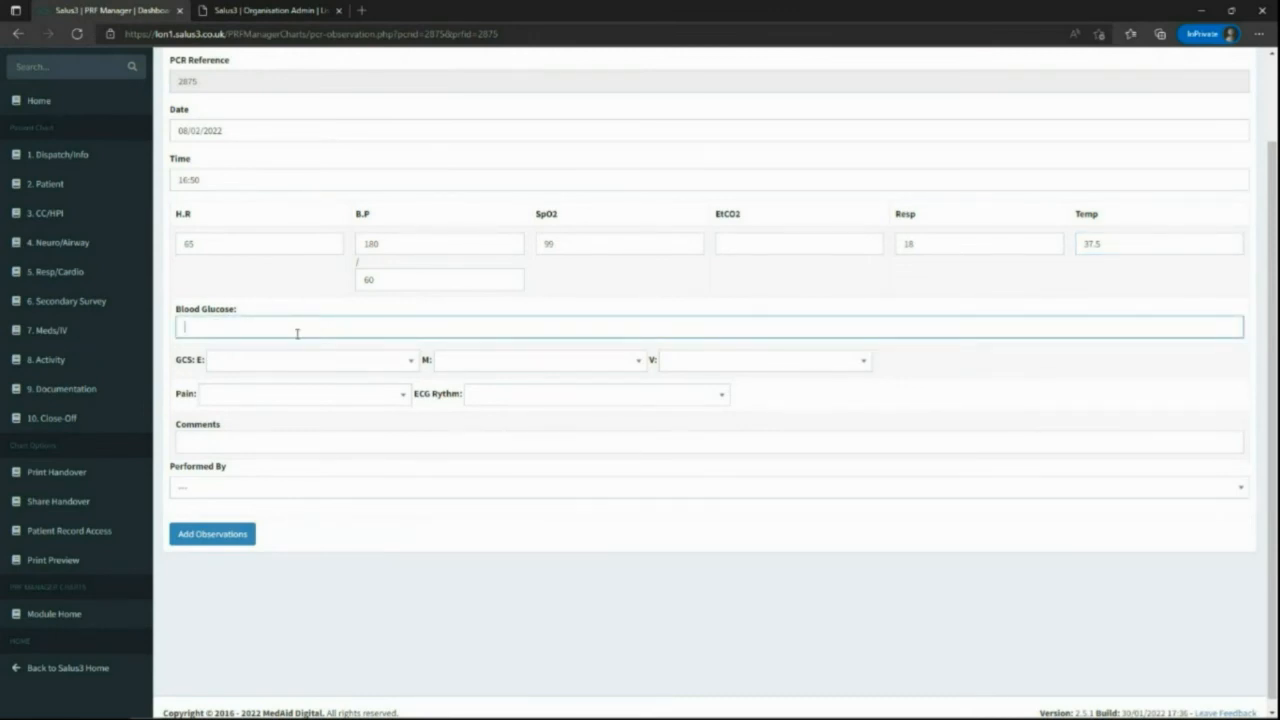
# - Set the observation's GCS to Opens Eyes spontaneously, Obeys commands and Oriented
pyautogui.click(281, 363)
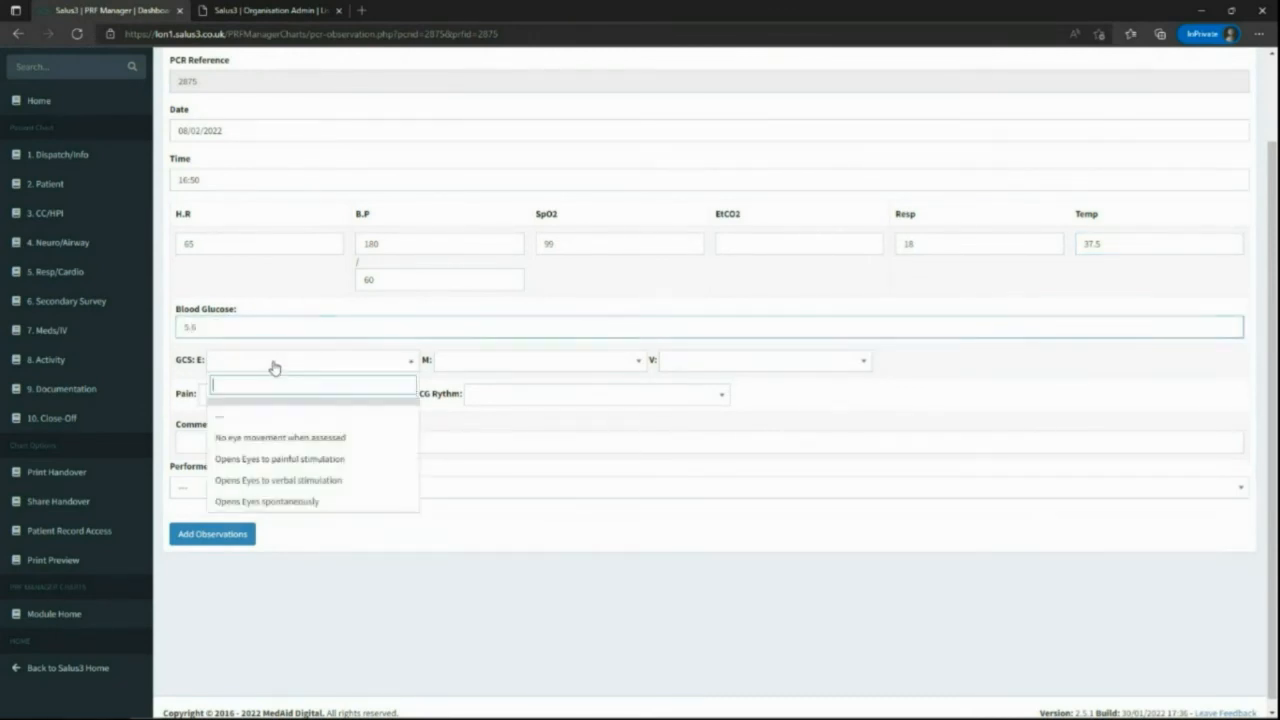
pyautogui.click(272, 502)
pyautogui.click(448, 366)
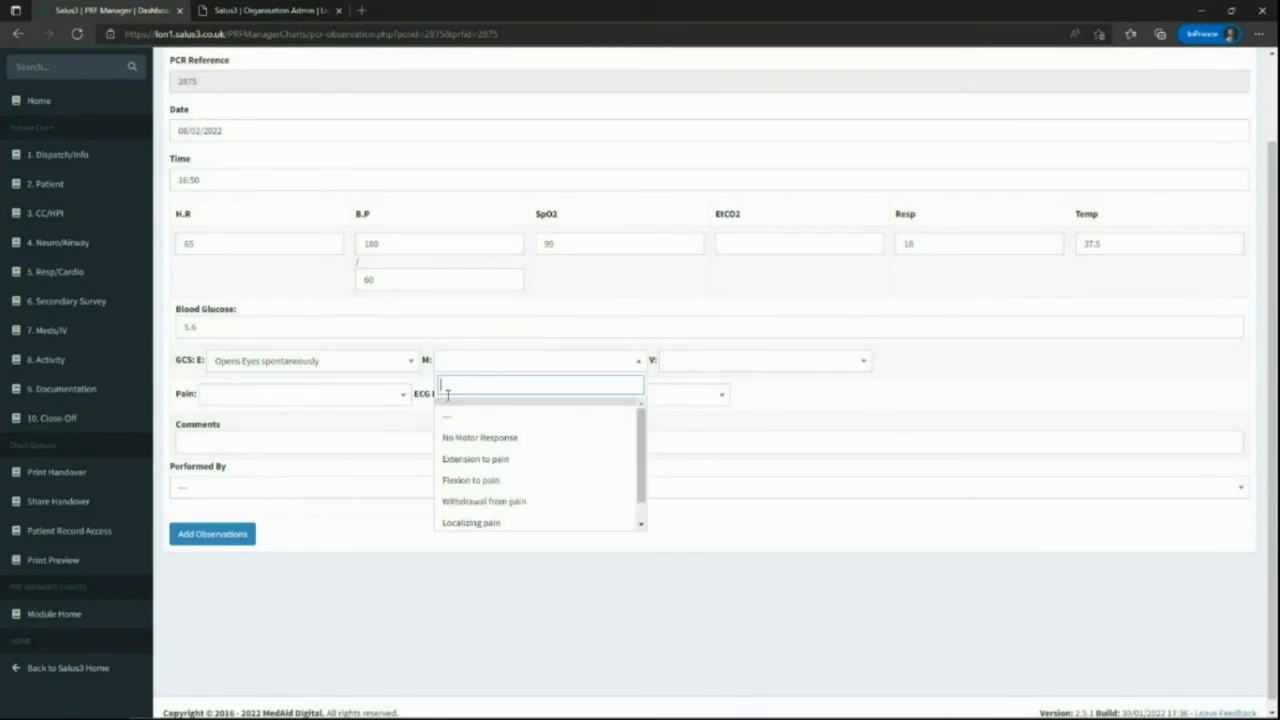
pyautogui.click(485, 520)
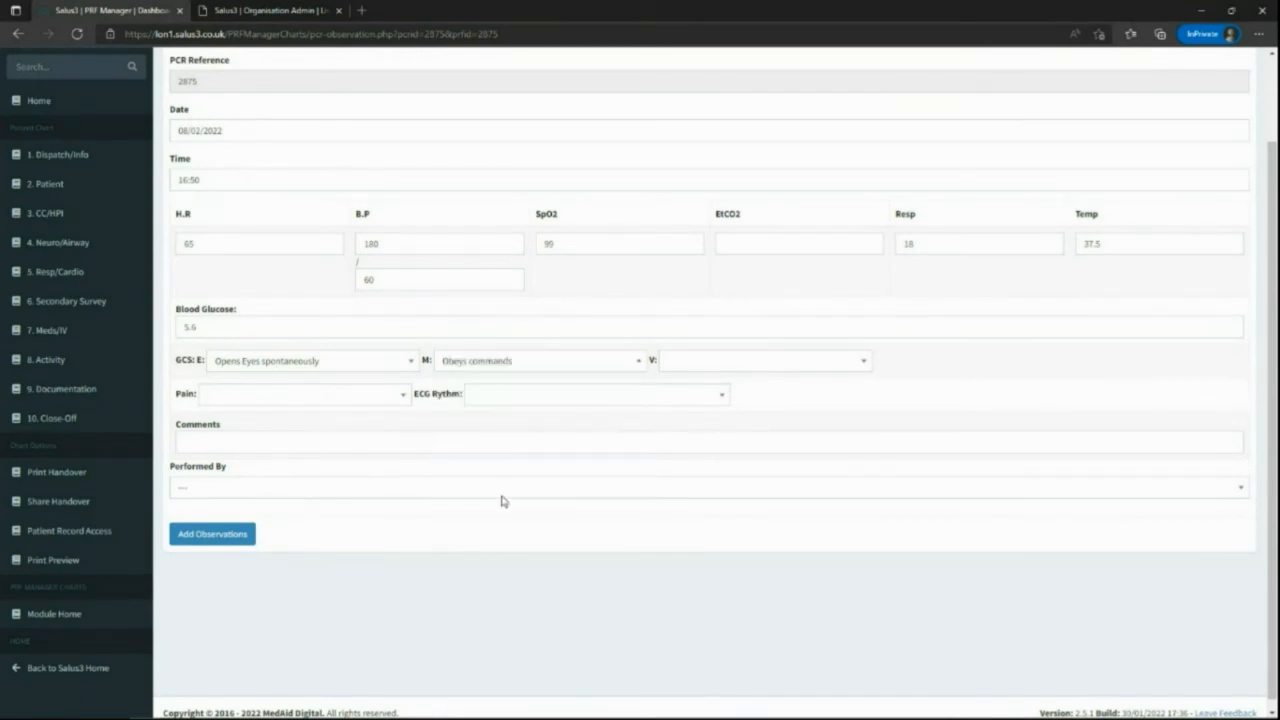
pyautogui.click(703, 360)
pyautogui.click(704, 521)
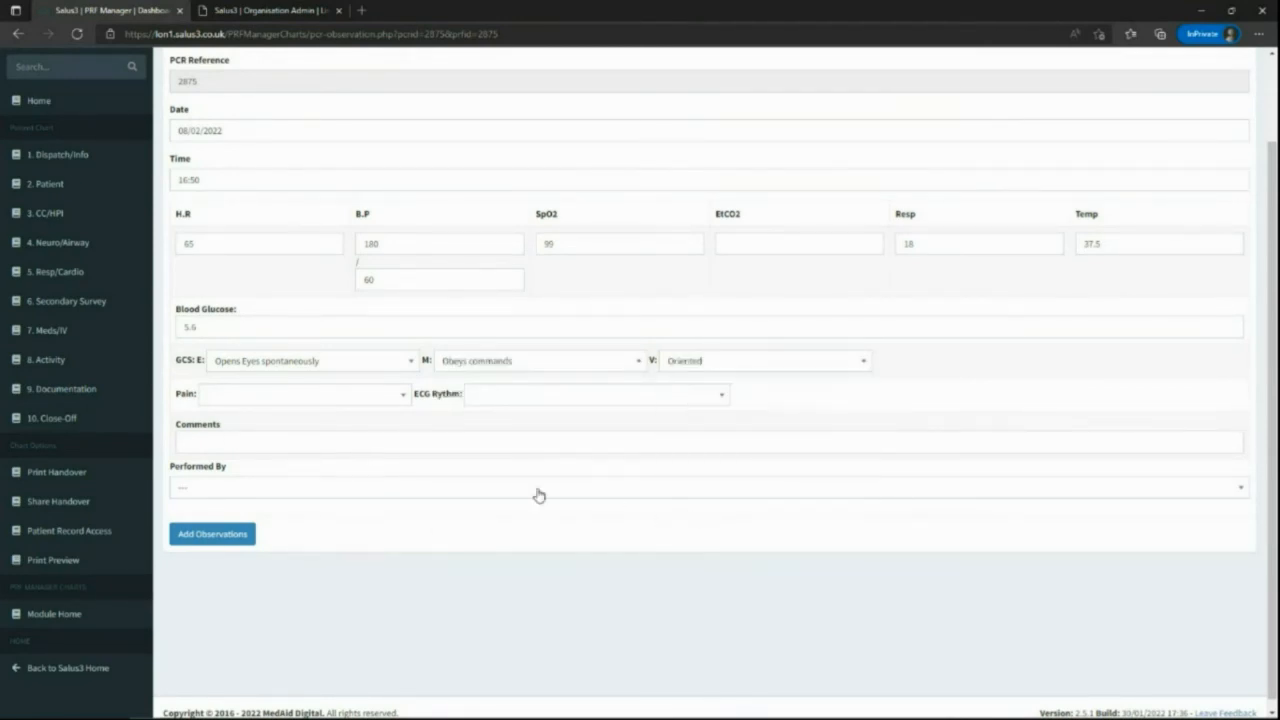
# - Set the pain score to 0 and the ECG rhythm to Sinus Rhythm in the observation
pyautogui.click(390, 399)
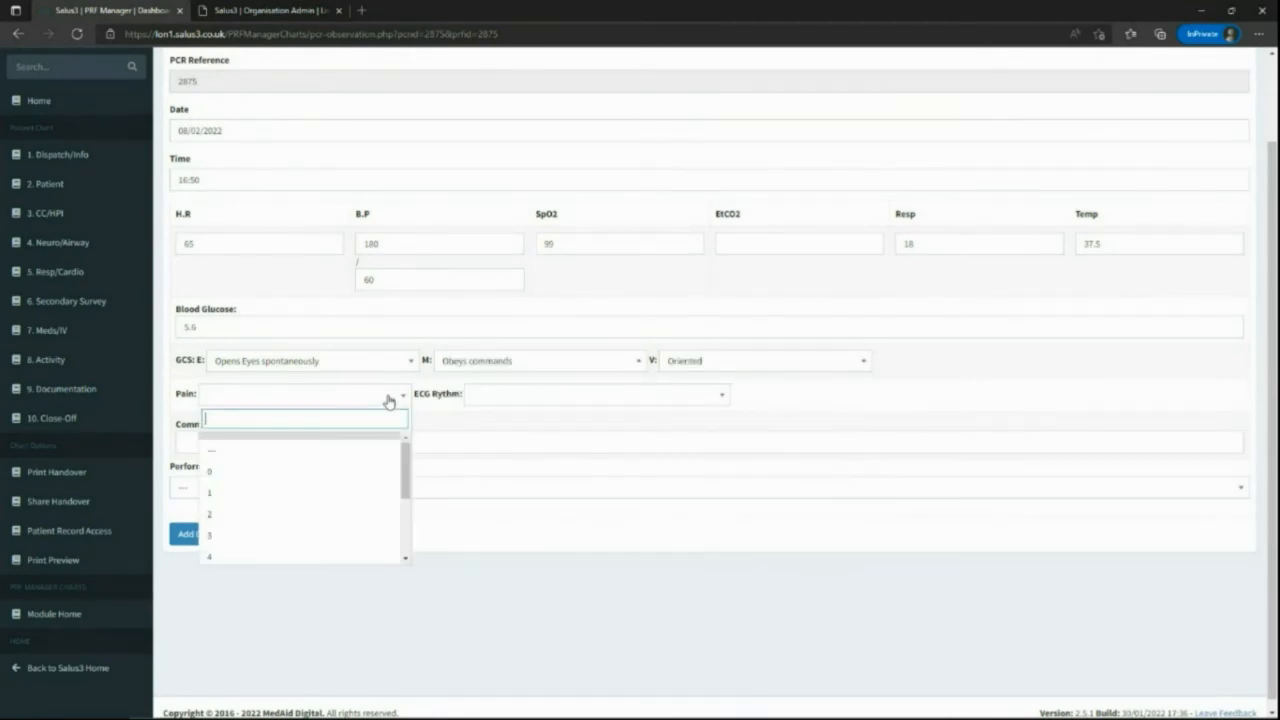
pyautogui.click(263, 471)
pyautogui.click(509, 395)
pyautogui.scroll(-7, 530, 494)
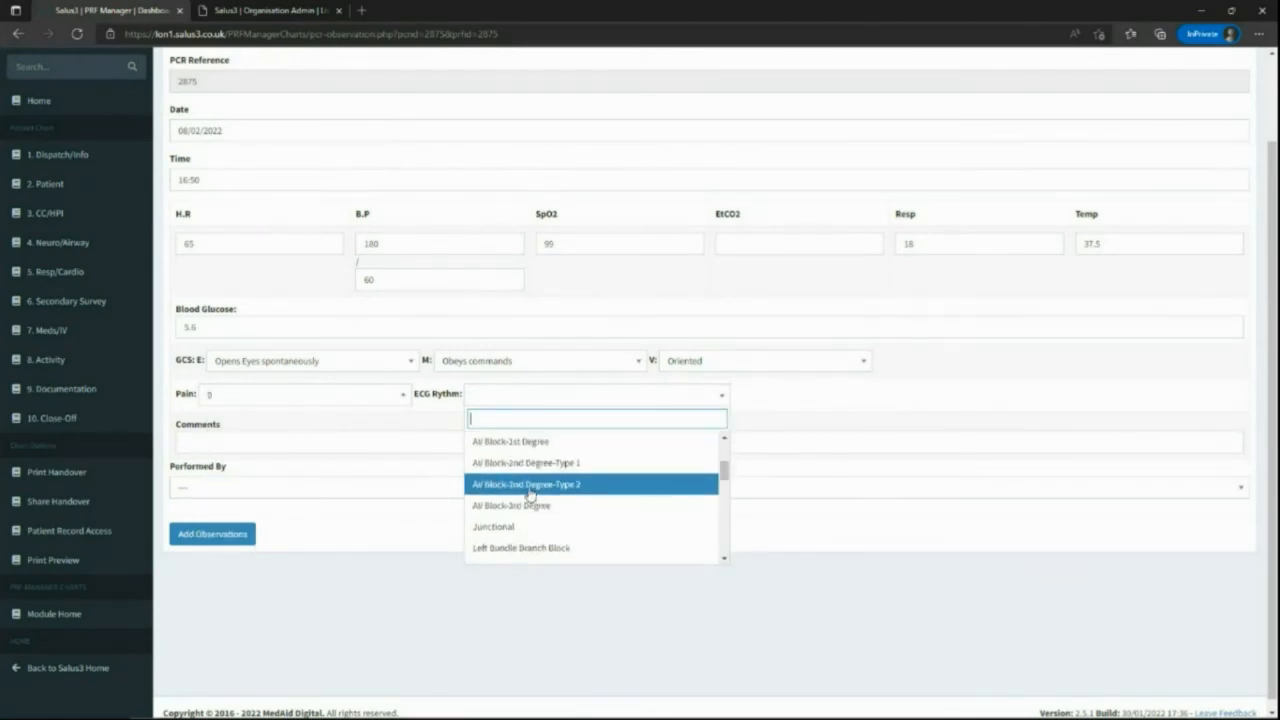
pyautogui.scroll(-3, 551, 512)
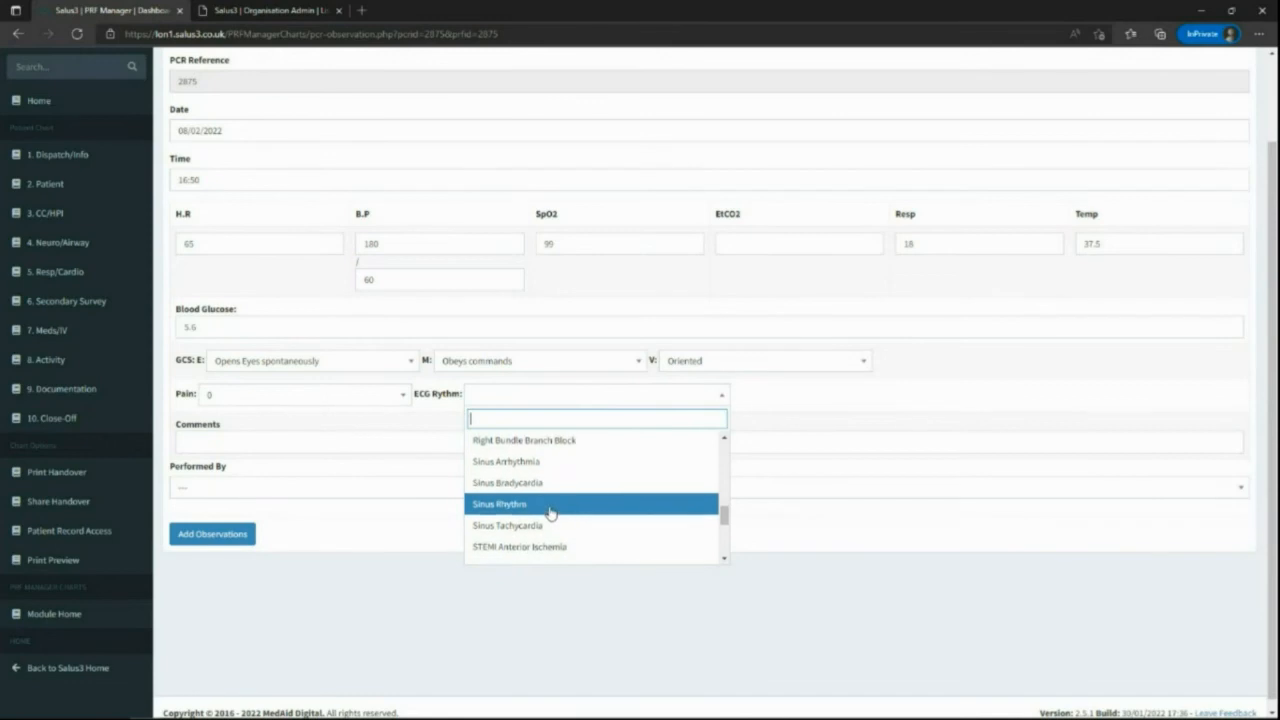
pyautogui.click(508, 487)
# - Record the second listed crew member as performing the observation, leave the comments empty and add it to the record
pyautogui.click(256, 446)
pyautogui.click(207, 490)
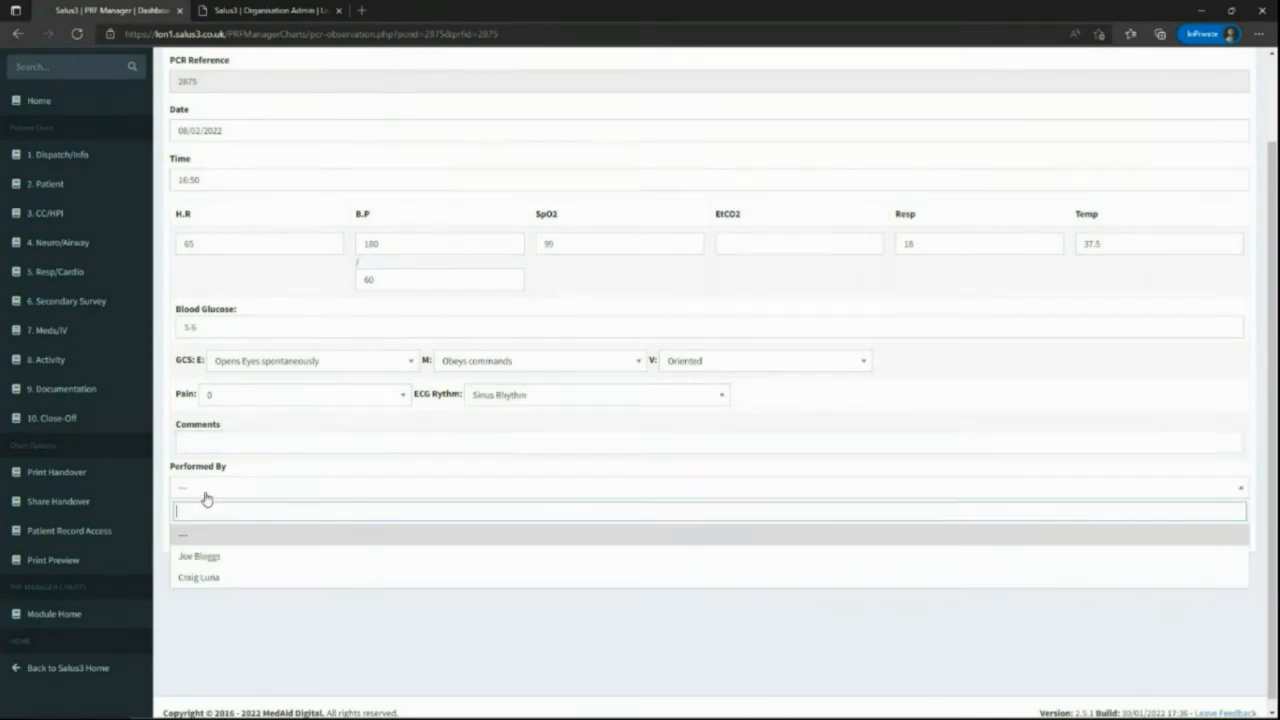
pyautogui.click(216, 577)
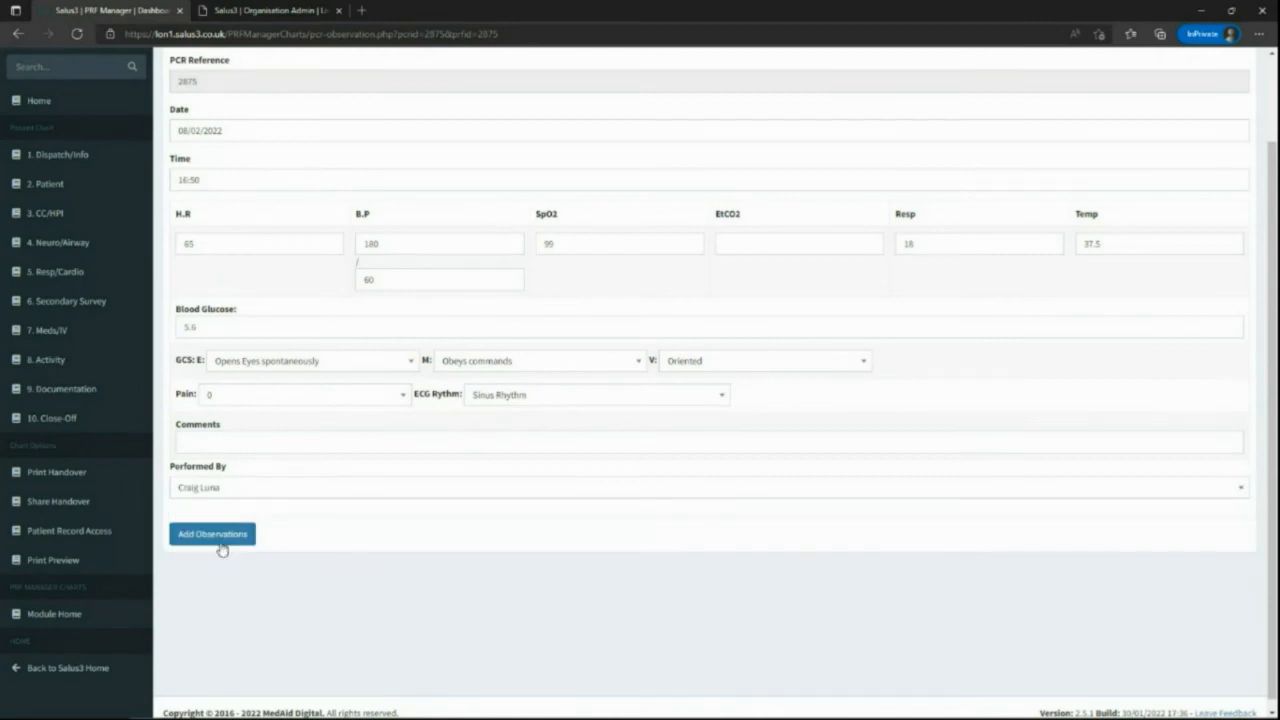
pyautogui.click(220, 532)
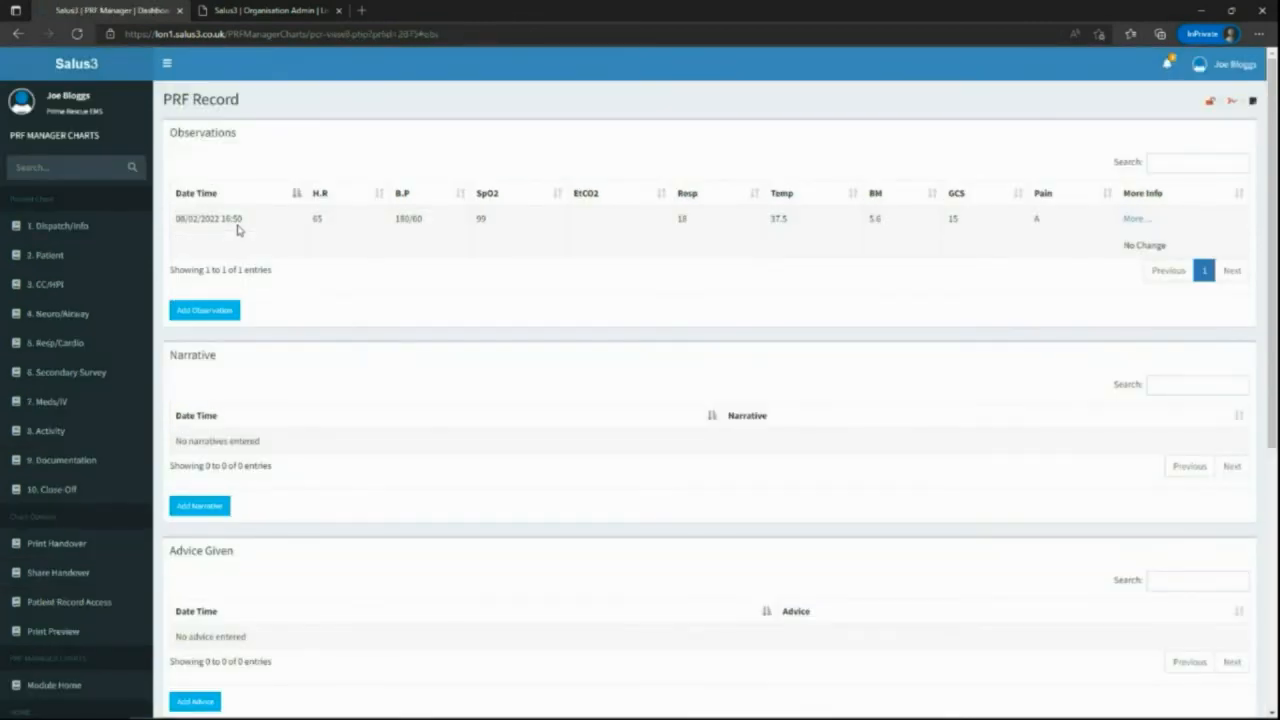
# - Add a narrative entry with the text "Free text" to the Activity section
pyautogui.scroll(-2, 233, 250)
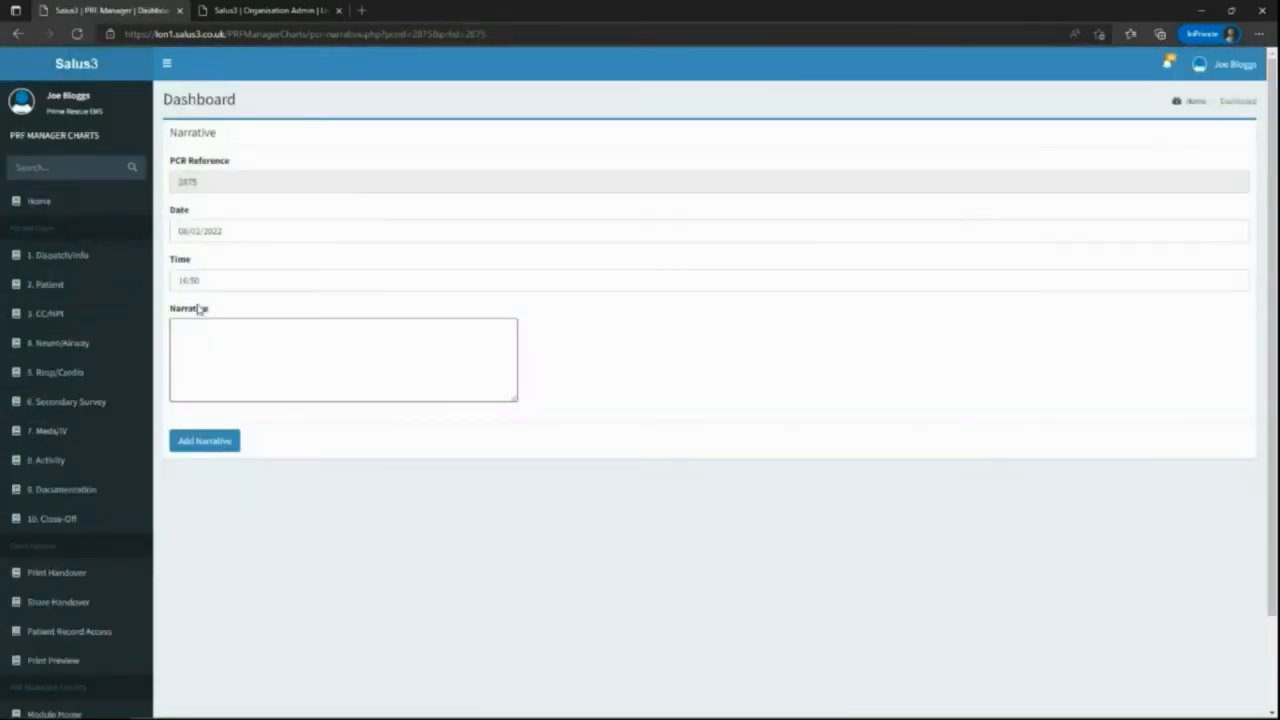
pyautogui.click(215, 330)
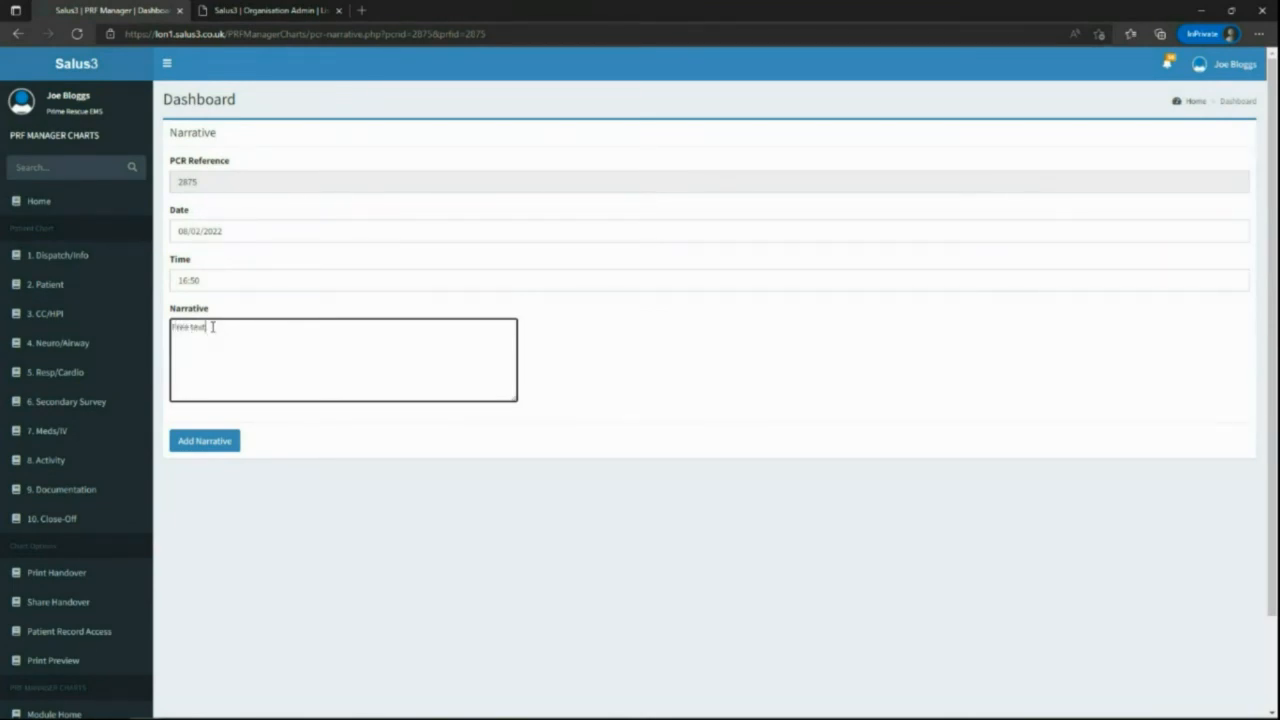
pyautogui.click(236, 442)
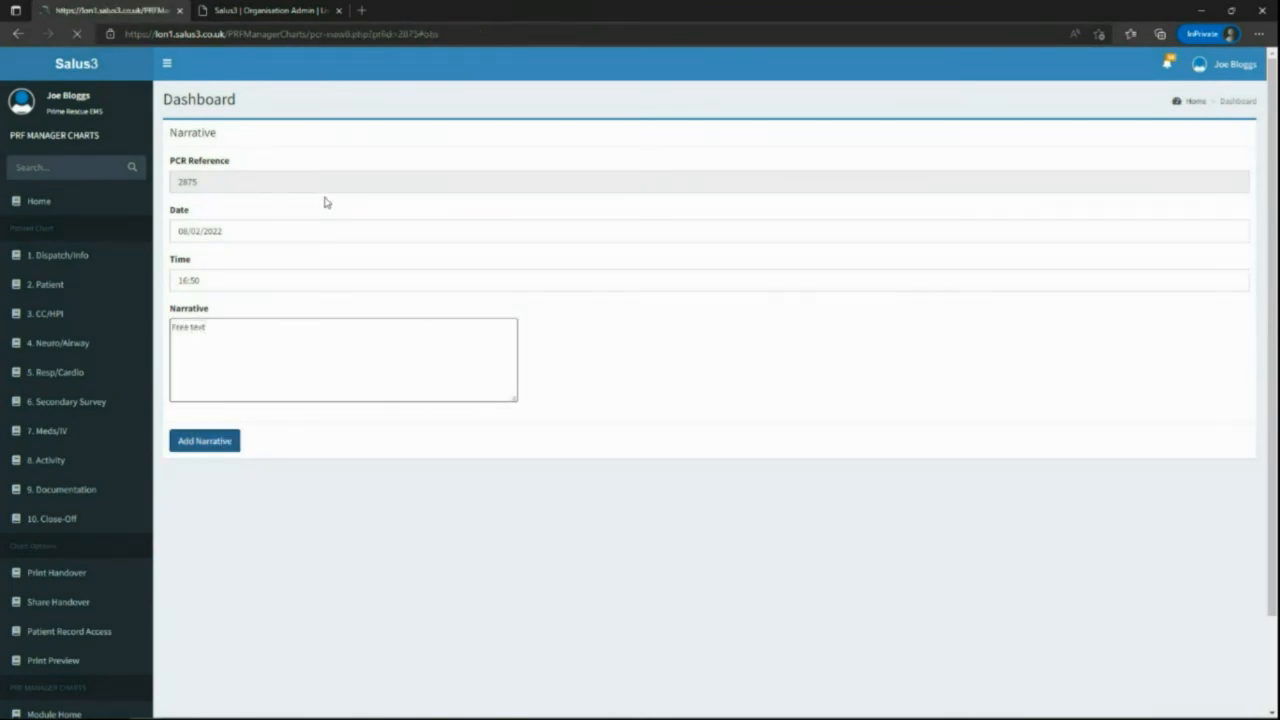
# - Add the Head Injury Advice (Adult) template as advice given, reviewing its text before adding it
pyautogui.scroll(-4, 283, 372)
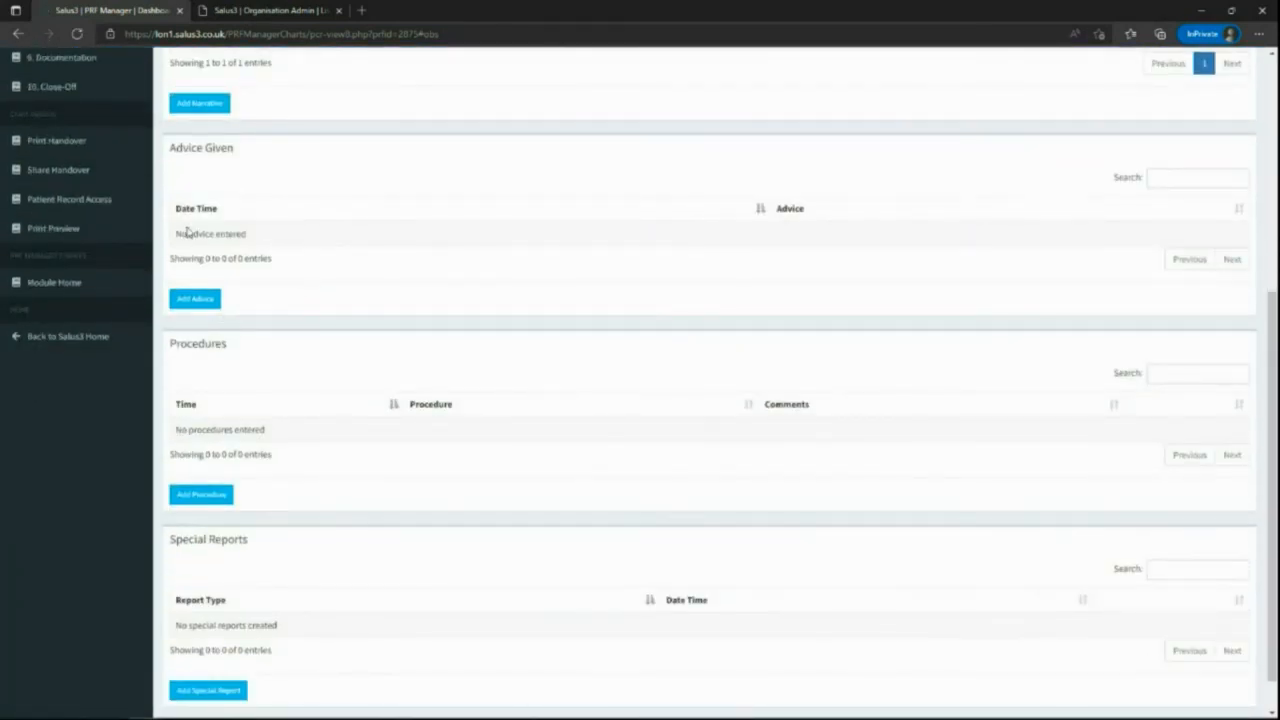
pyautogui.click(193, 300)
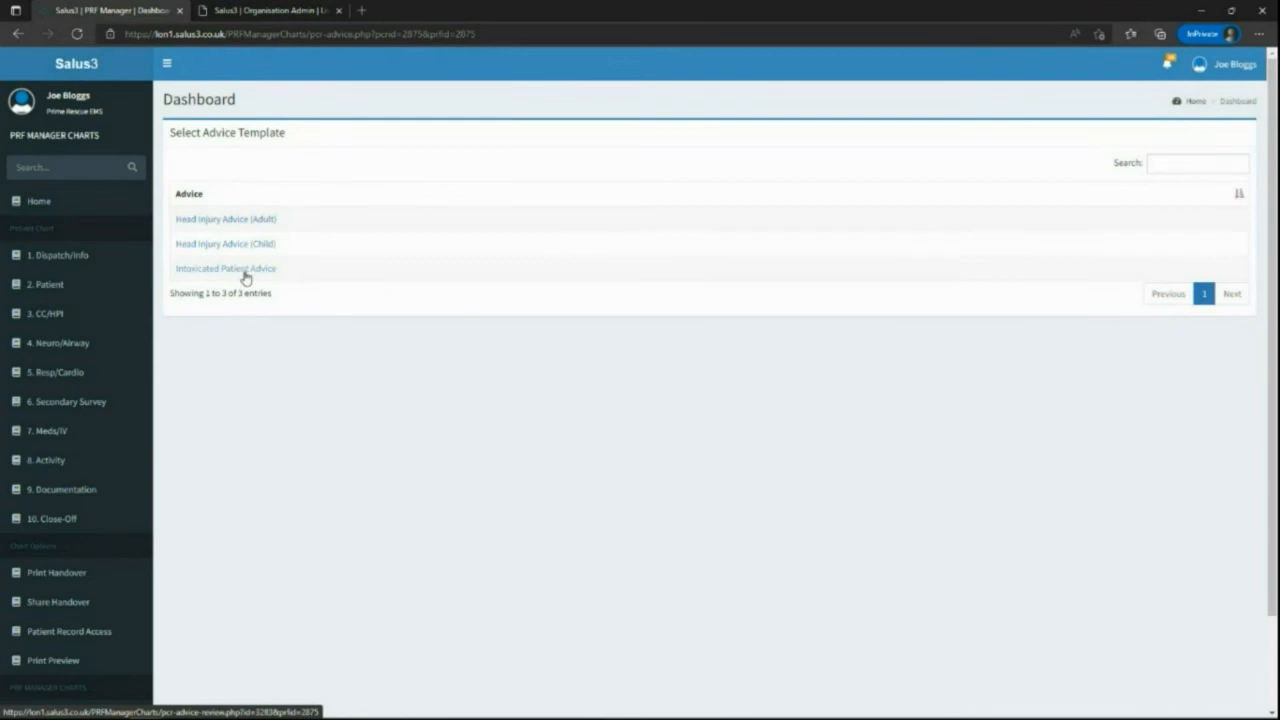
pyautogui.click(243, 228)
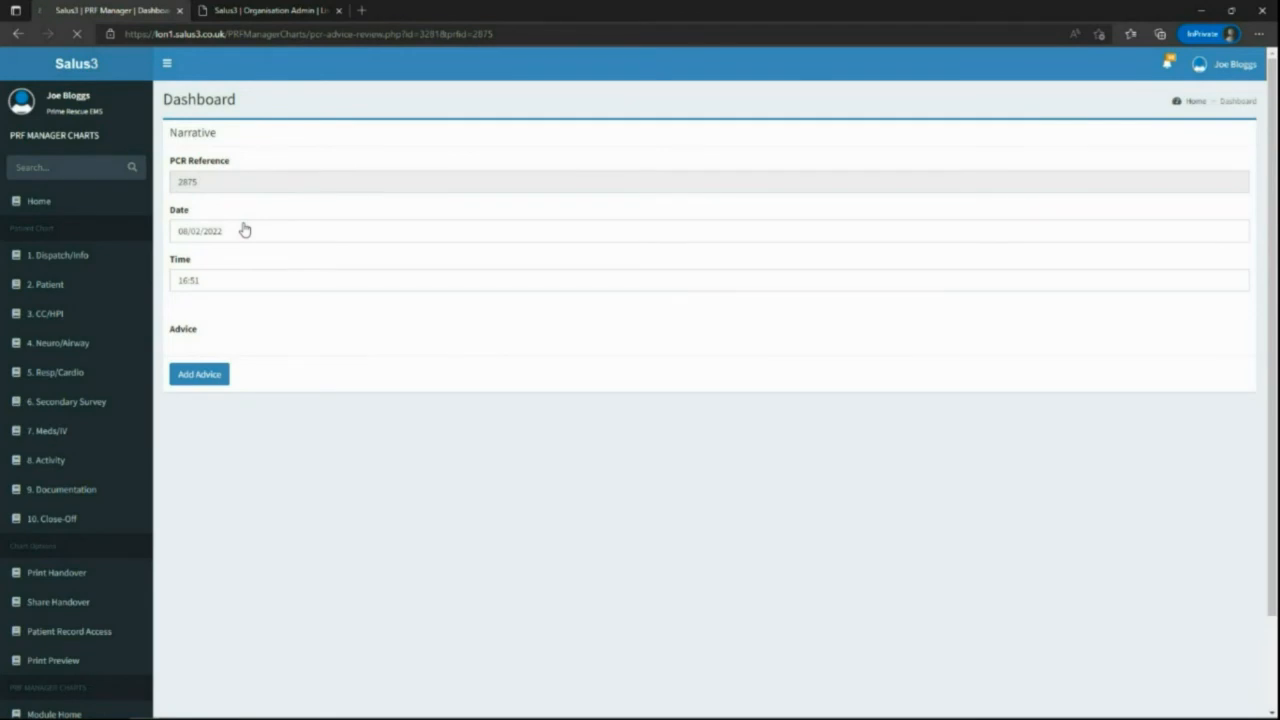
pyautogui.scroll(-1, 252, 356)
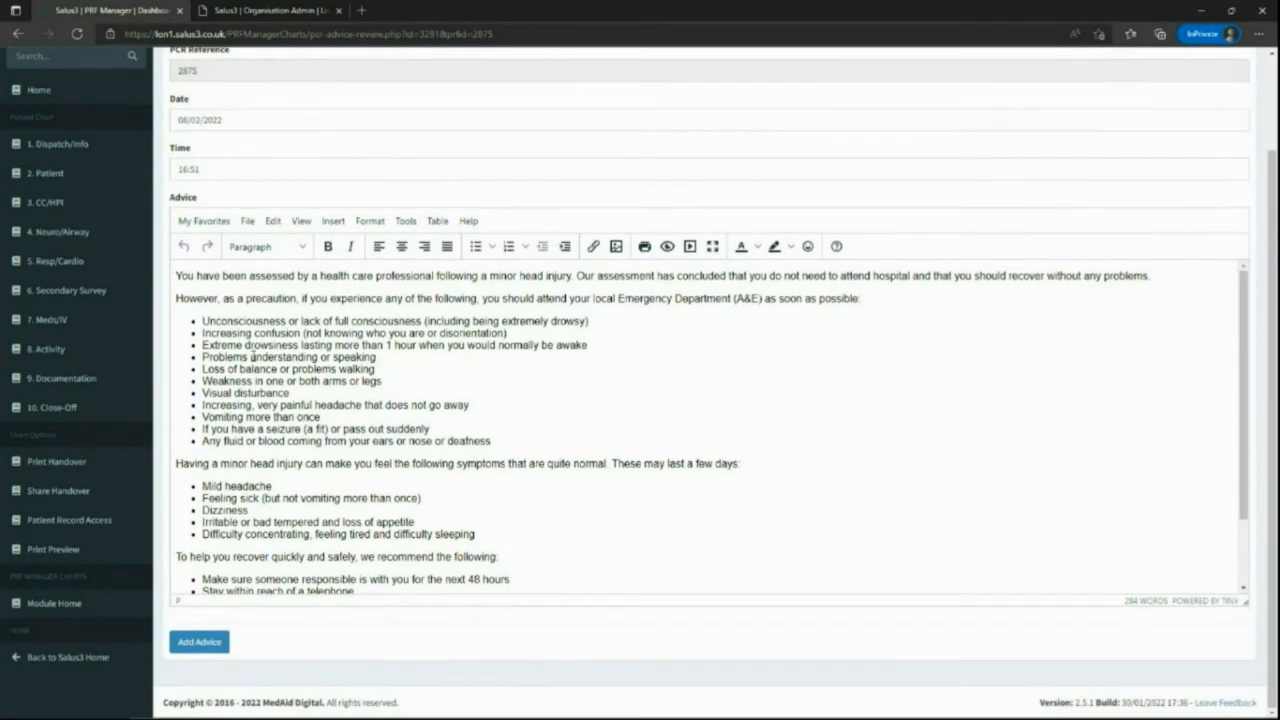
pyautogui.scroll(-1, 260, 321)
pyautogui.scroll(1, 278, 388)
pyautogui.scroll(-1, 278, 360)
pyautogui.click(199, 641)
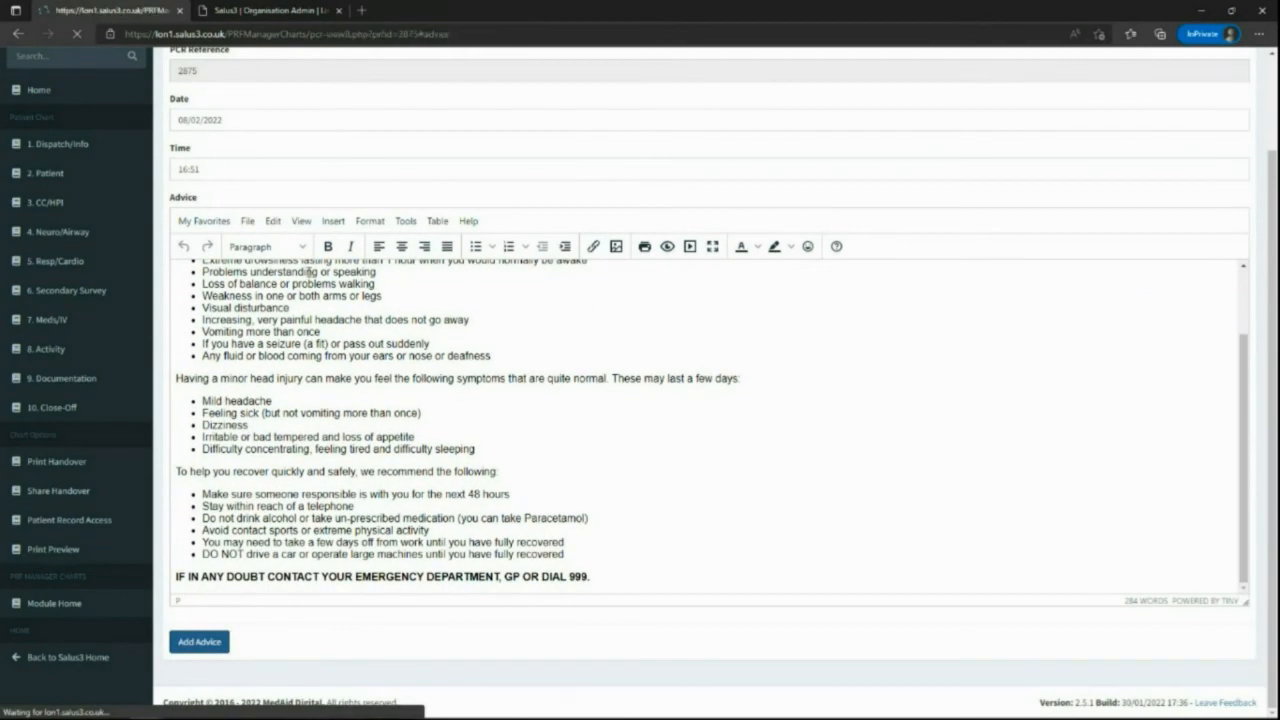
# - Add a blood glucose procedure without comments, choosing the crew member who performed it
pyautogui.scroll(-10, 560, 402)
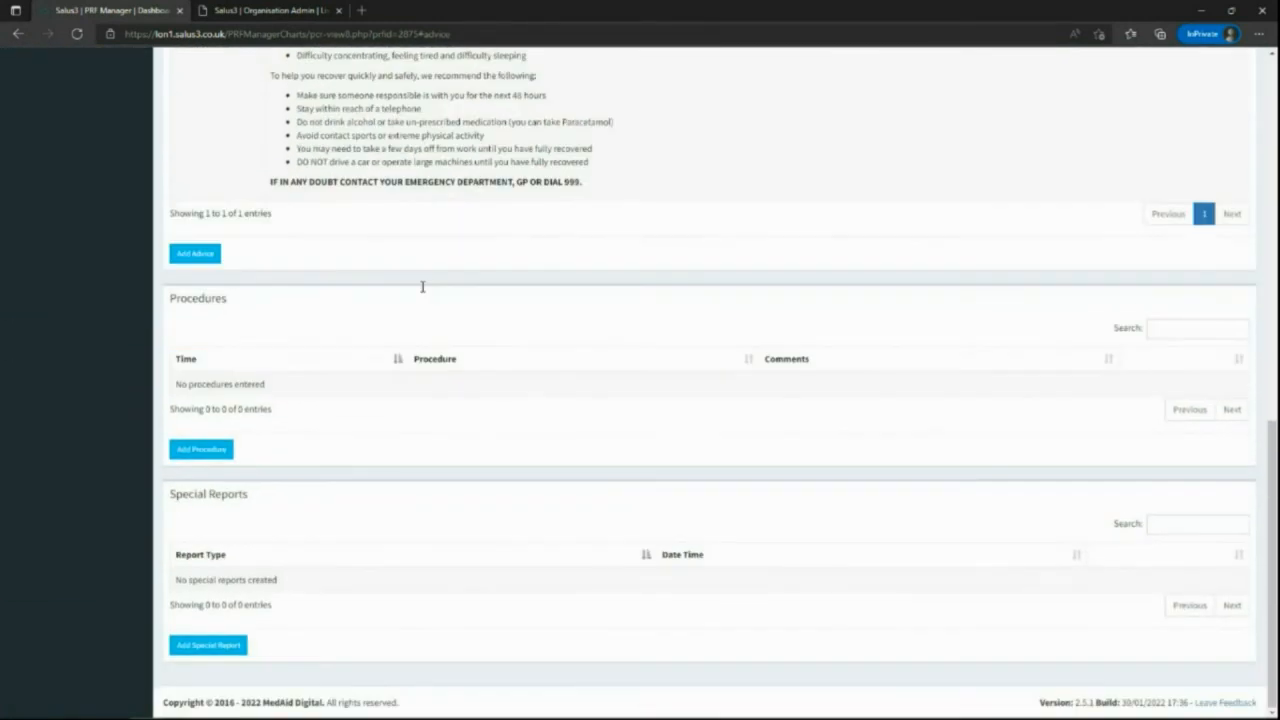
pyautogui.click(199, 455)
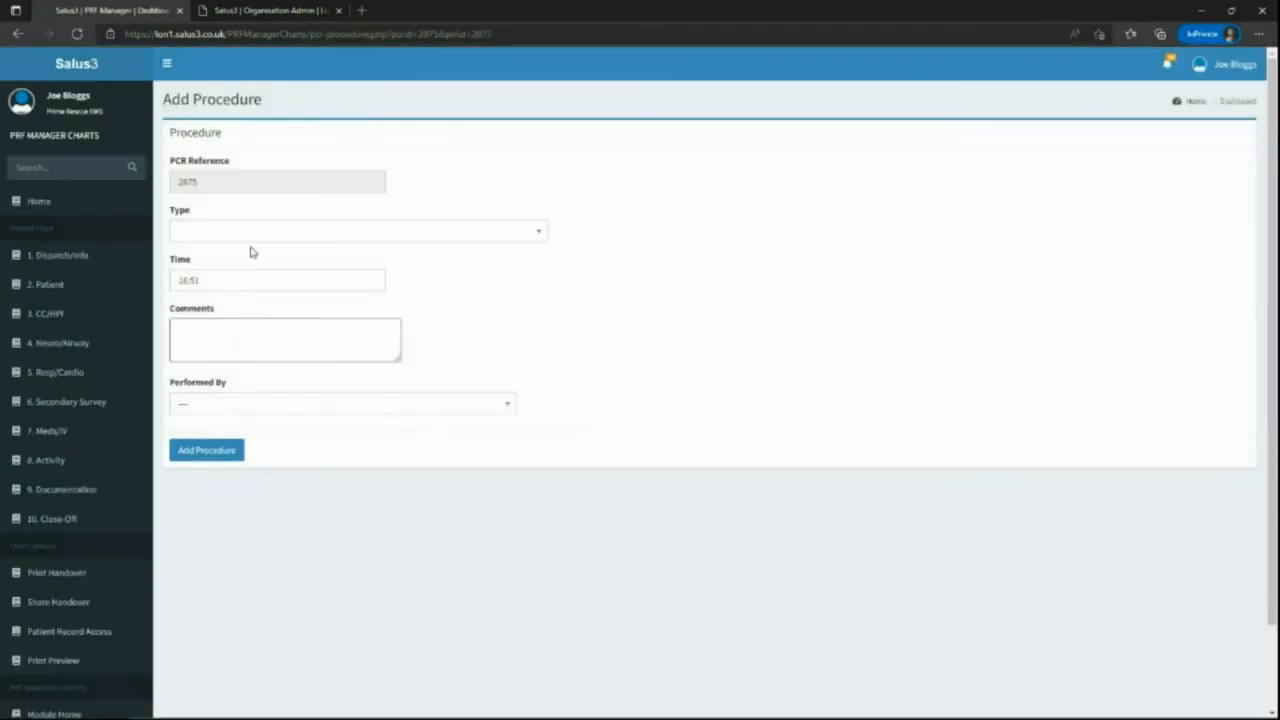
pyautogui.click(239, 238)
pyautogui.click(222, 323)
pyautogui.click(211, 404)
pyautogui.click(192, 478)
pyautogui.click(191, 449)
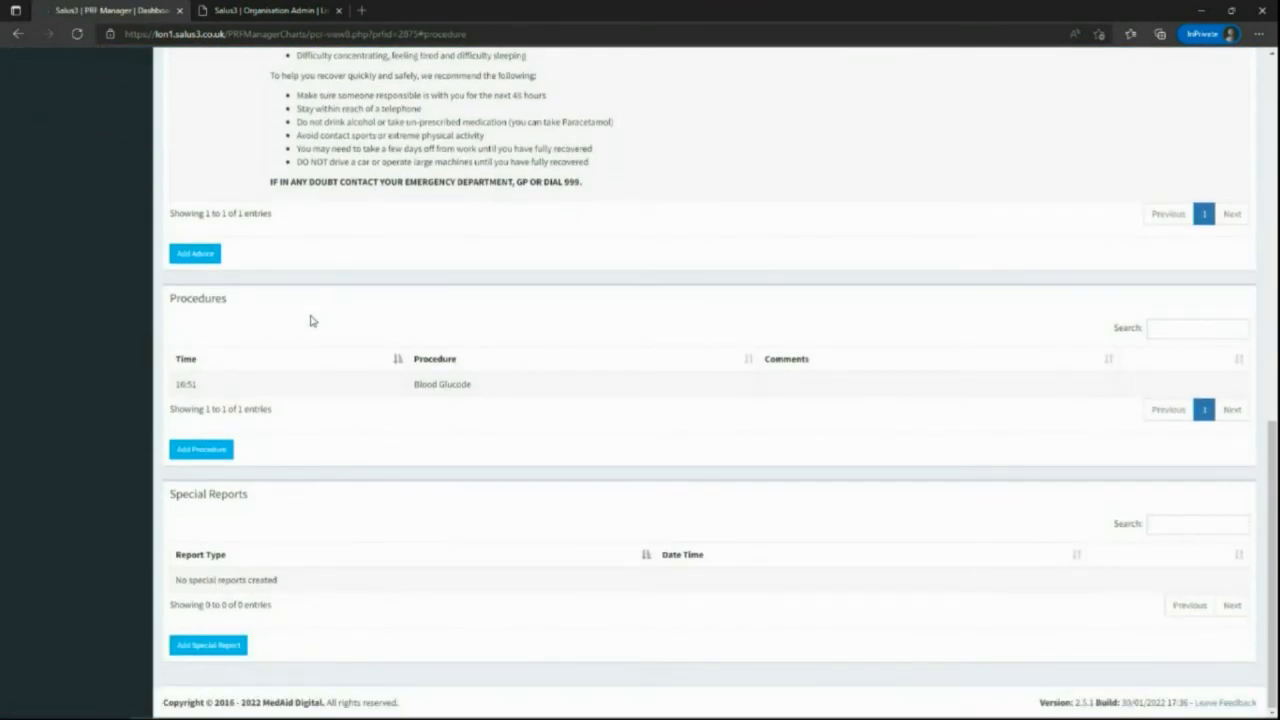
# - Add a General special report with the subject "Test" and the narrative "Test"
pyautogui.click(204, 650)
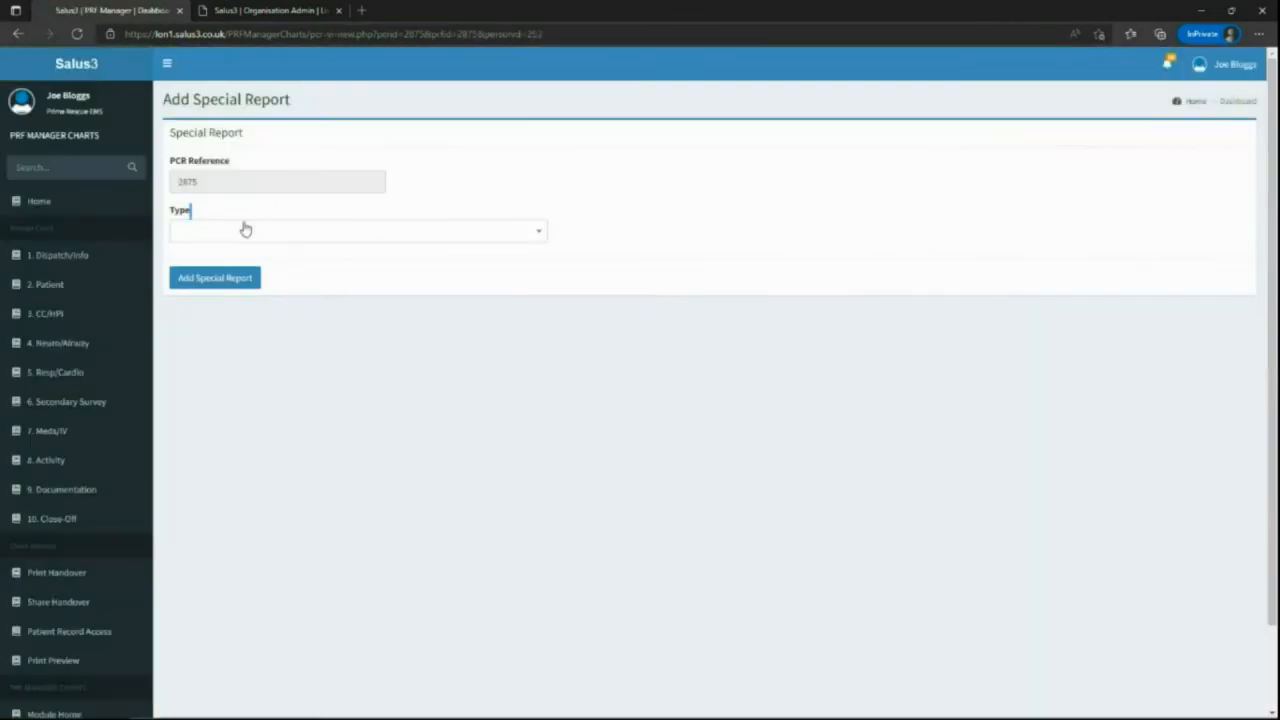
pyautogui.click(245, 231)
pyautogui.click(211, 300)
pyautogui.click(210, 281)
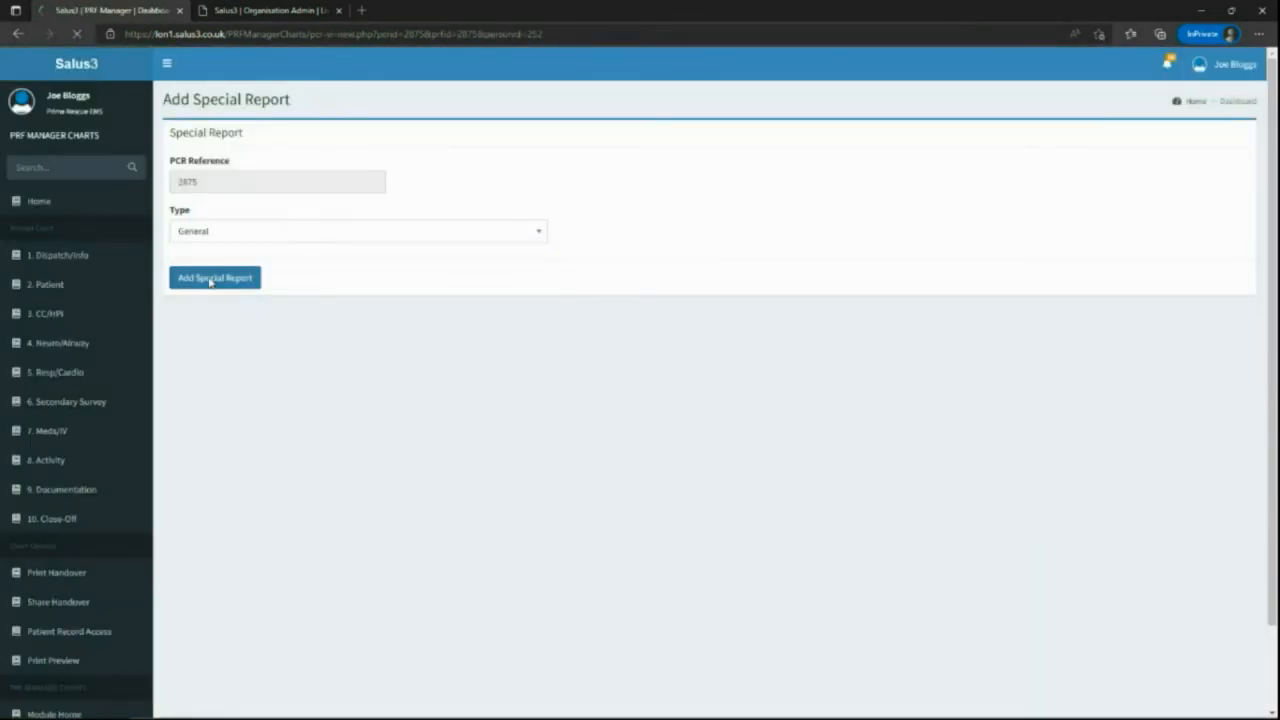
pyautogui.click(188, 425)
pyautogui.press('Tab')
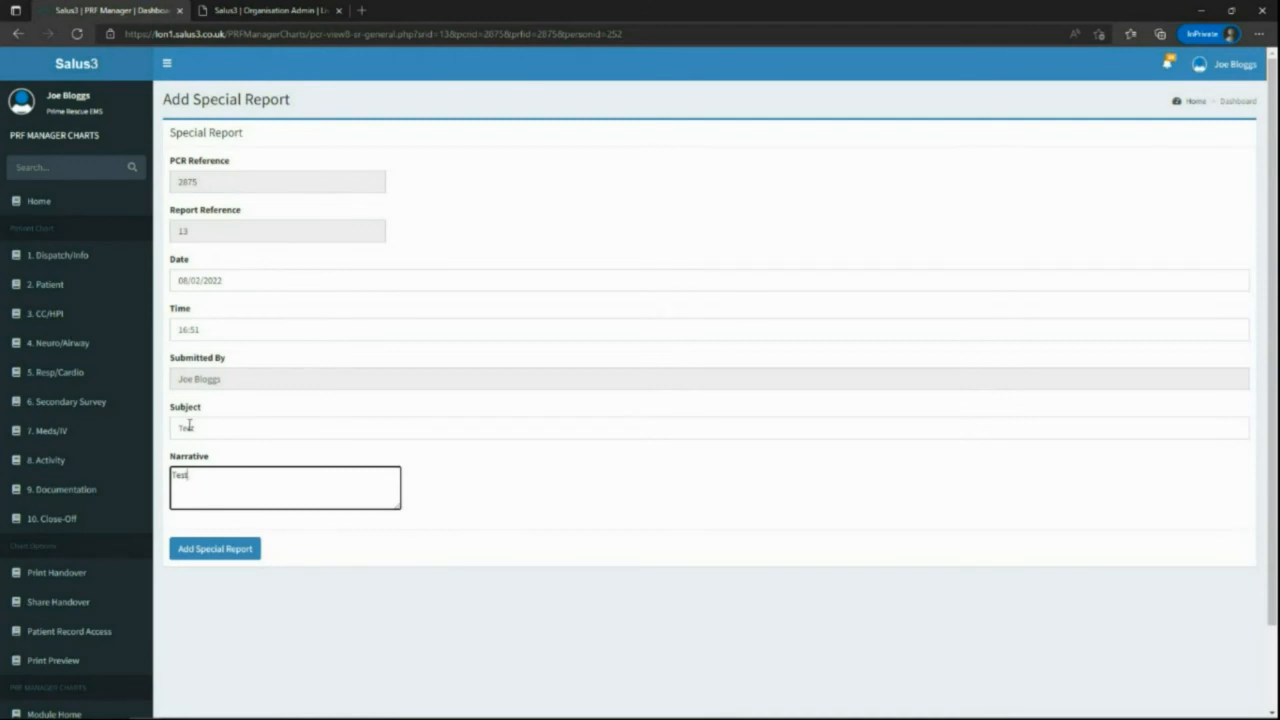
pyautogui.click(206, 548)
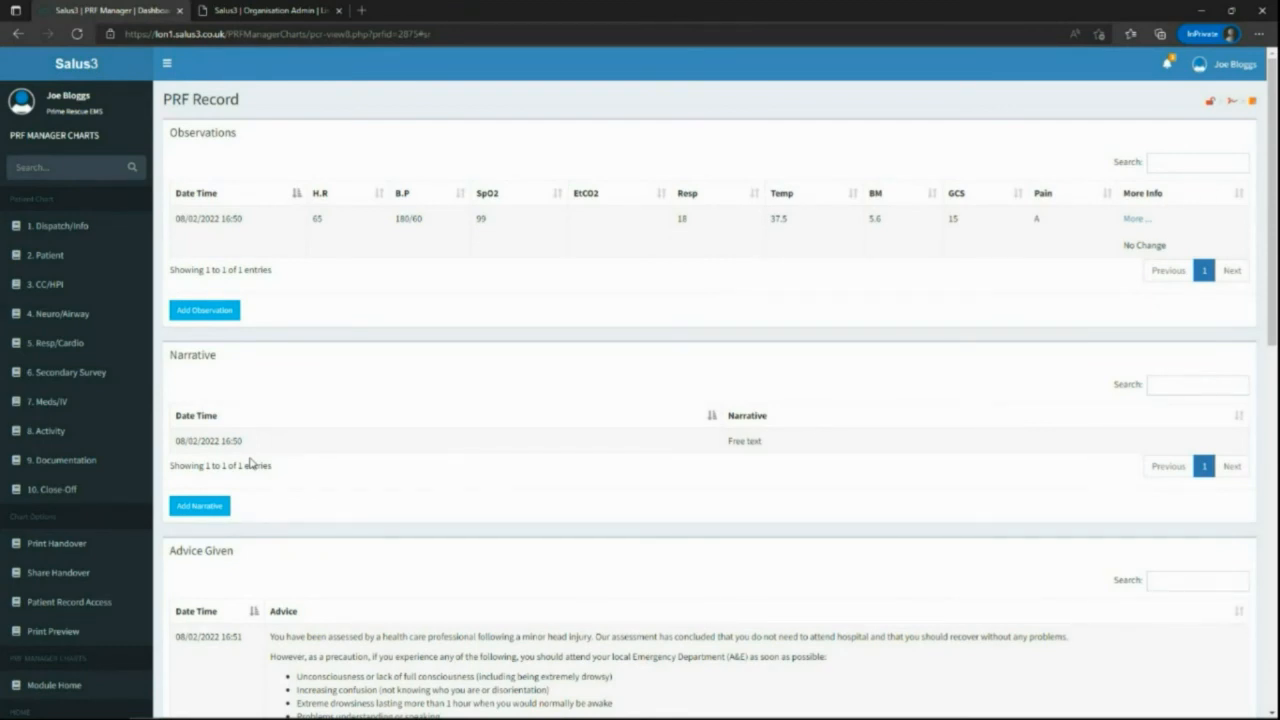
# - Examine the document types offered for uploads in the Documentation section and return to the attached documents without uploading
pyautogui.scroll(-15, 245, 465)
pyautogui.scroll(15, 218, 476)
pyautogui.click(72, 462)
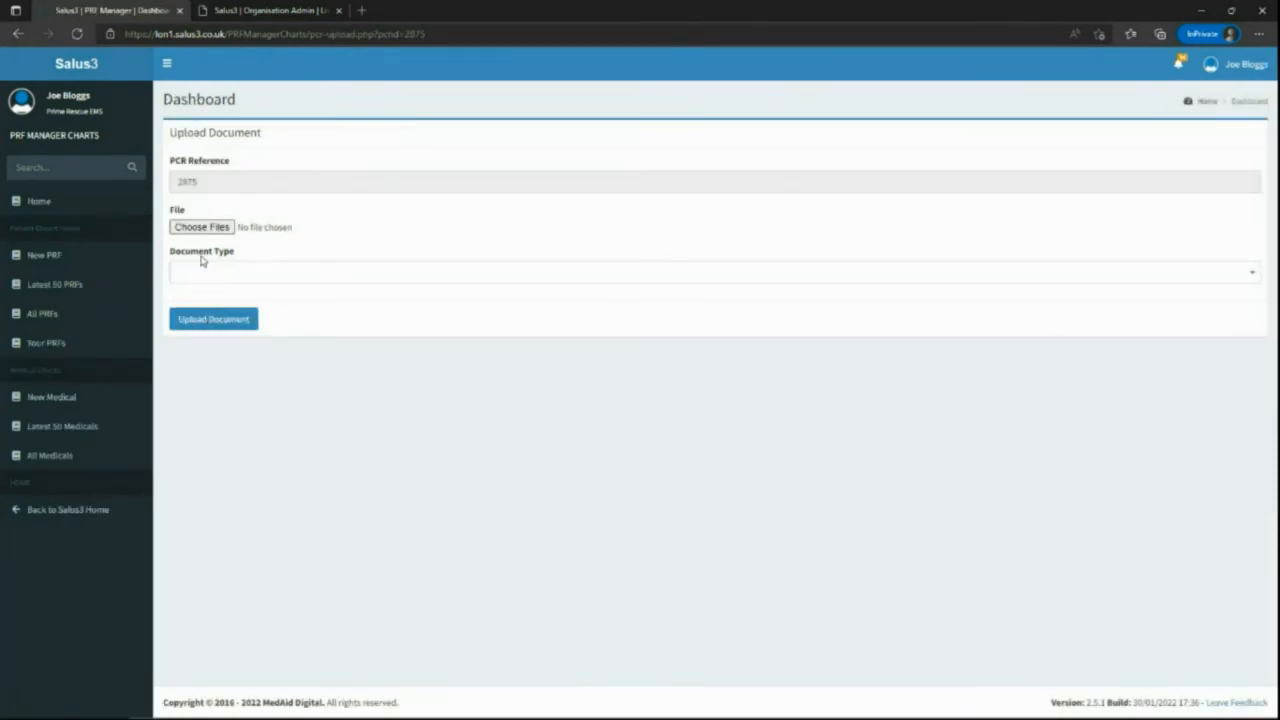
pyautogui.click(203, 271)
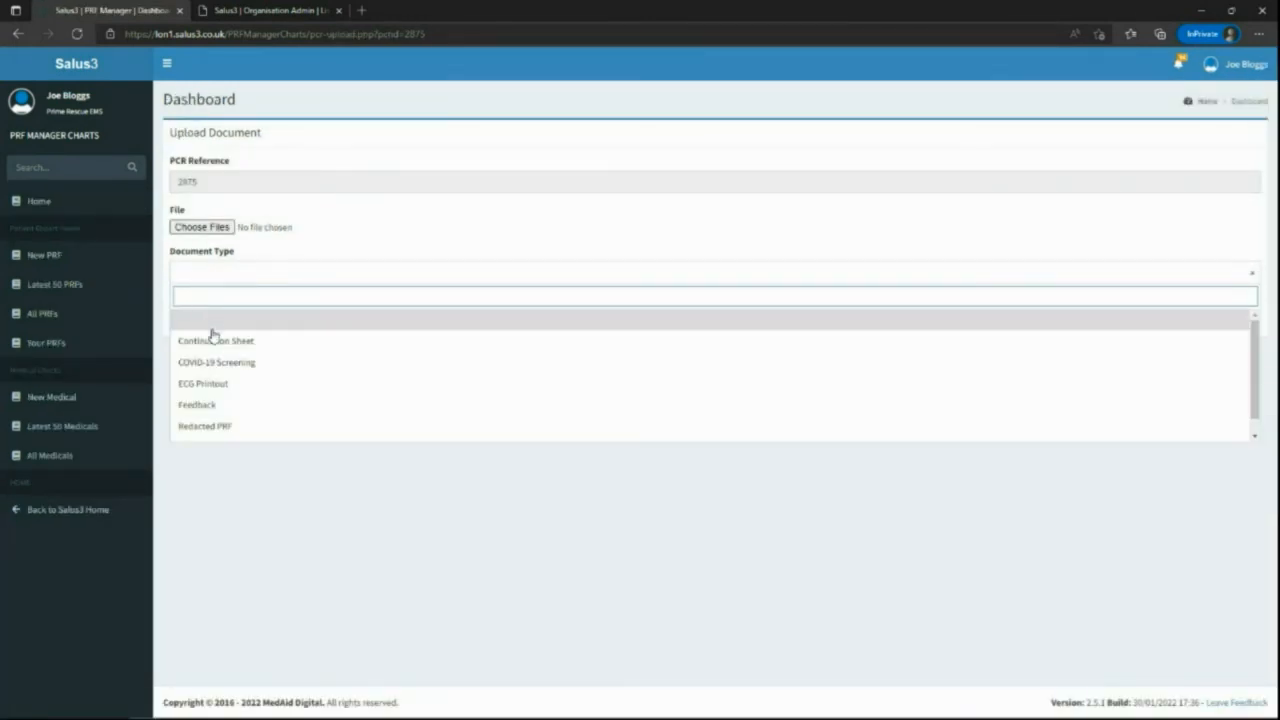
pyautogui.scroll(-1, 206, 425)
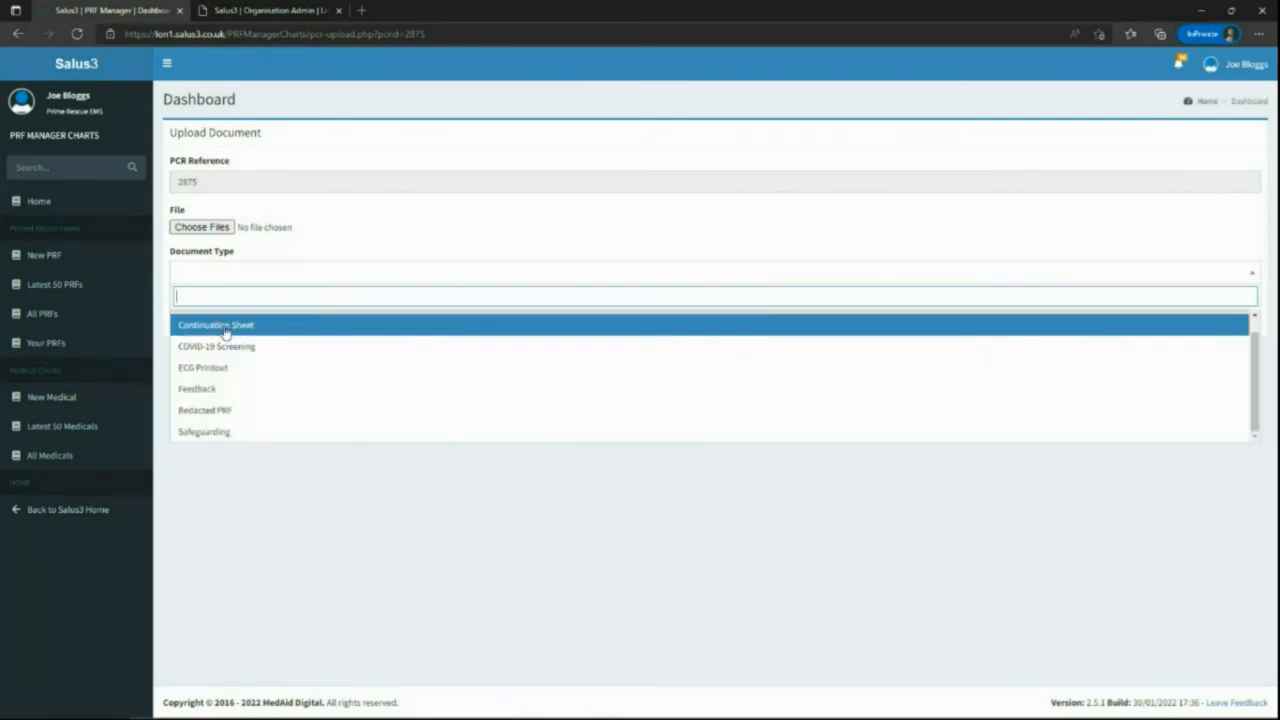
pyautogui.scroll(1, 226, 333)
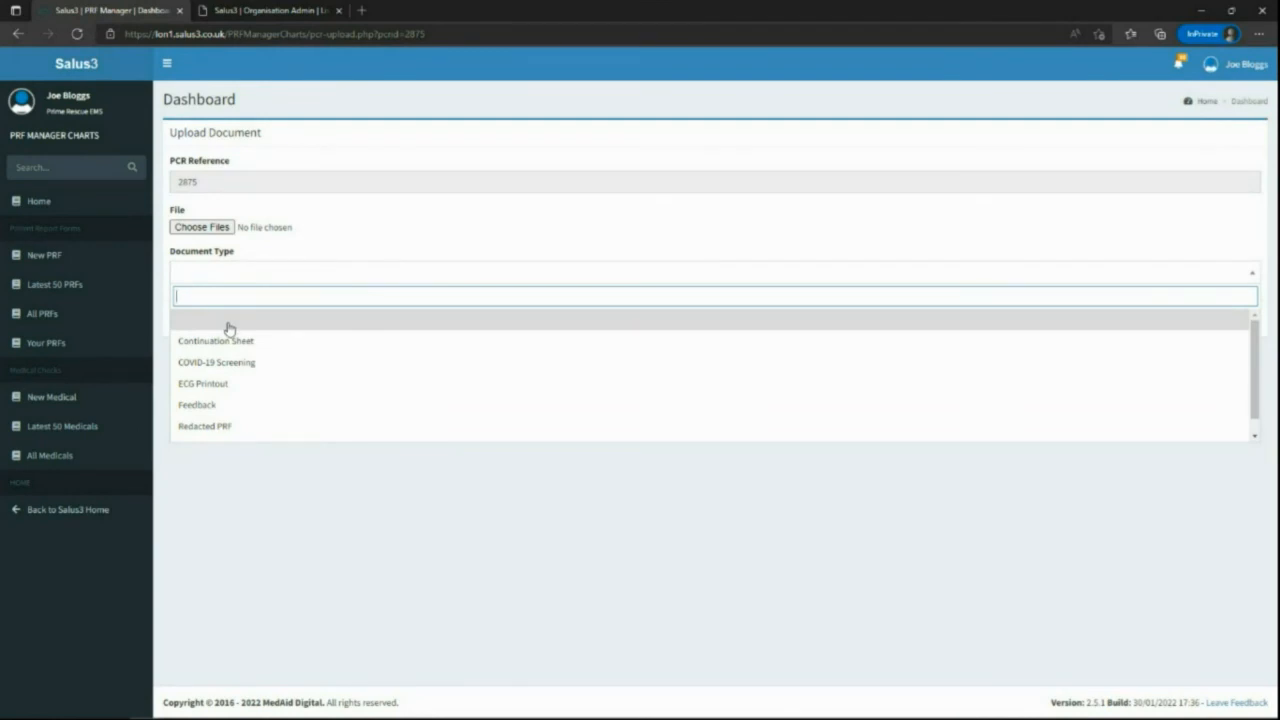
pyautogui.click(306, 231)
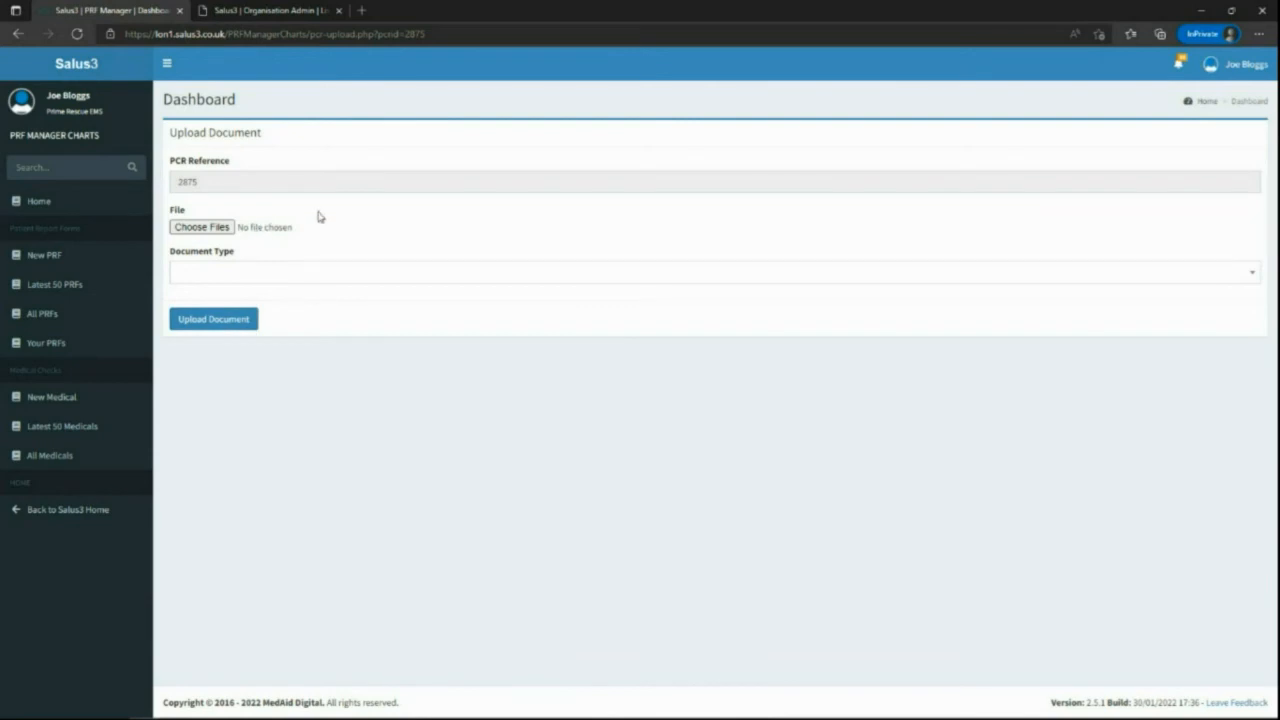
pyautogui.click(19, 34)
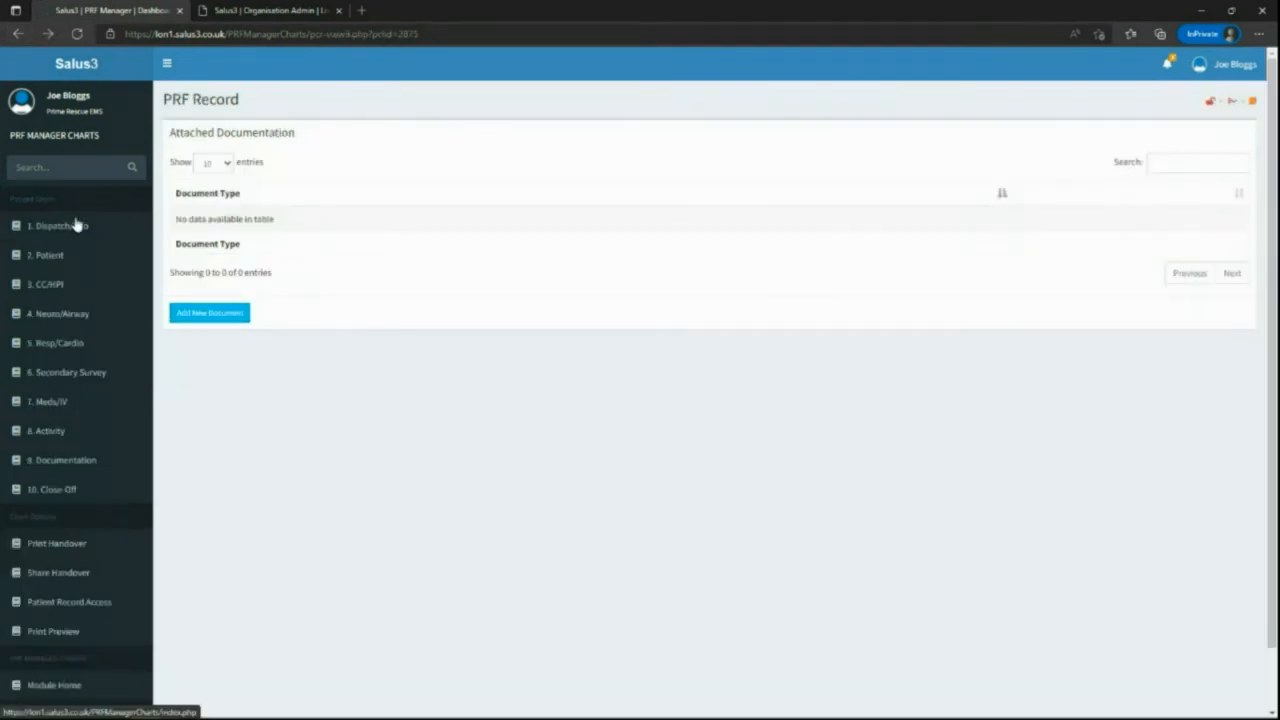
# - In the Close-Off section, set Treatment Completed to Yes and leave the further assistance and receiving hospital and clinician fields unchanged
pyautogui.click(36, 491)
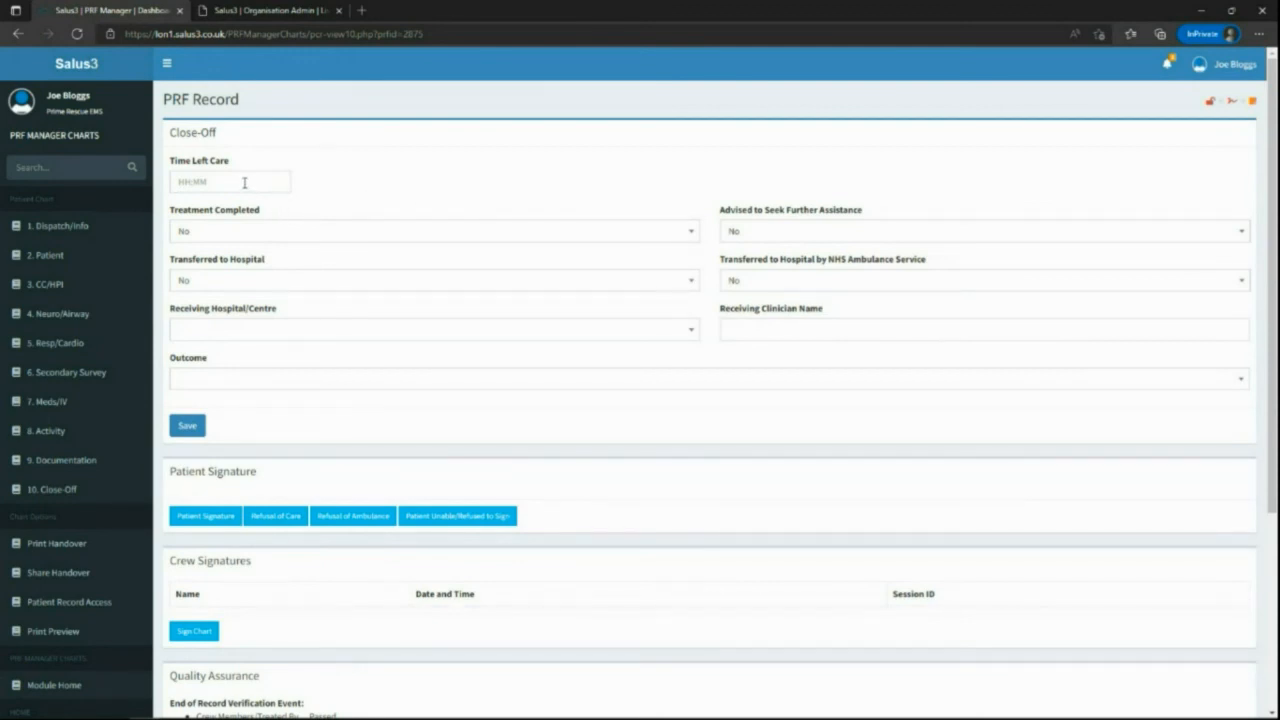
pyautogui.click(220, 230)
pyautogui.click(189, 342)
pyautogui.click(763, 232)
pyautogui.click(745, 279)
pyautogui.click(262, 338)
pyautogui.click(249, 334)
pyautogui.click(750, 328)
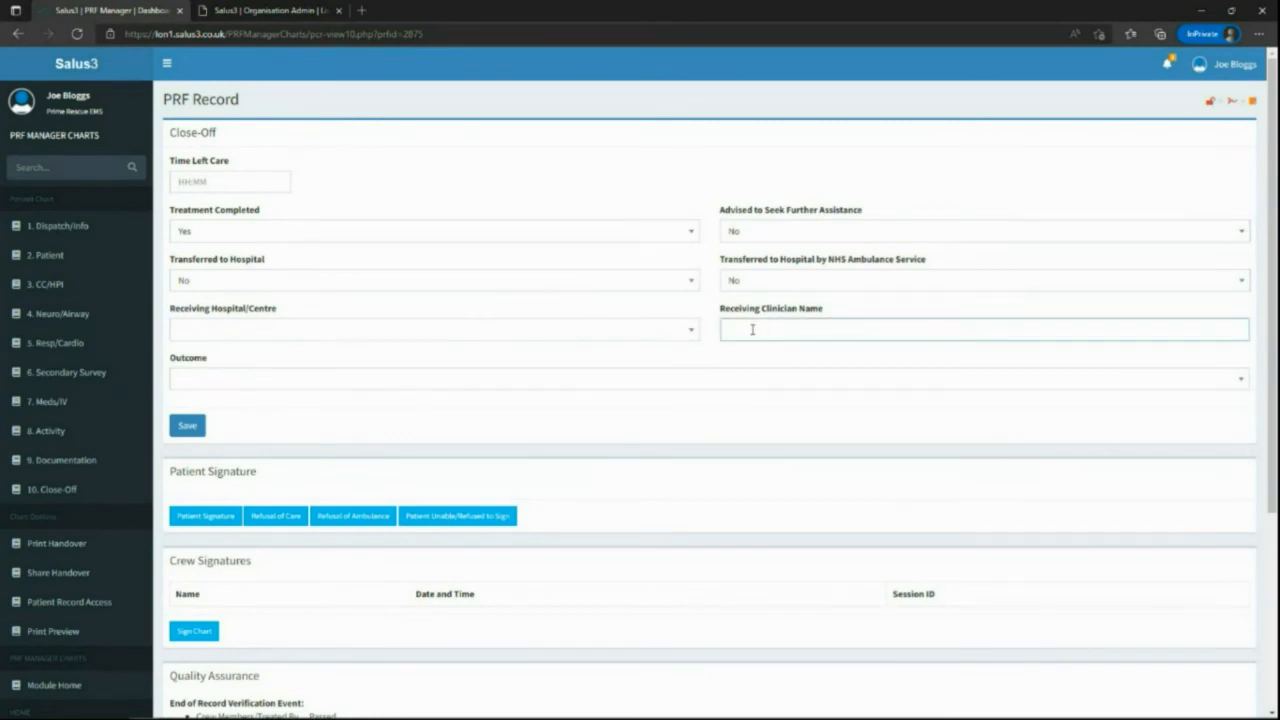
# - Set the outcome to Treated on-site and discharged and save the close-off details
pyautogui.click(264, 385)
pyautogui.scroll(-3, 333, 483)
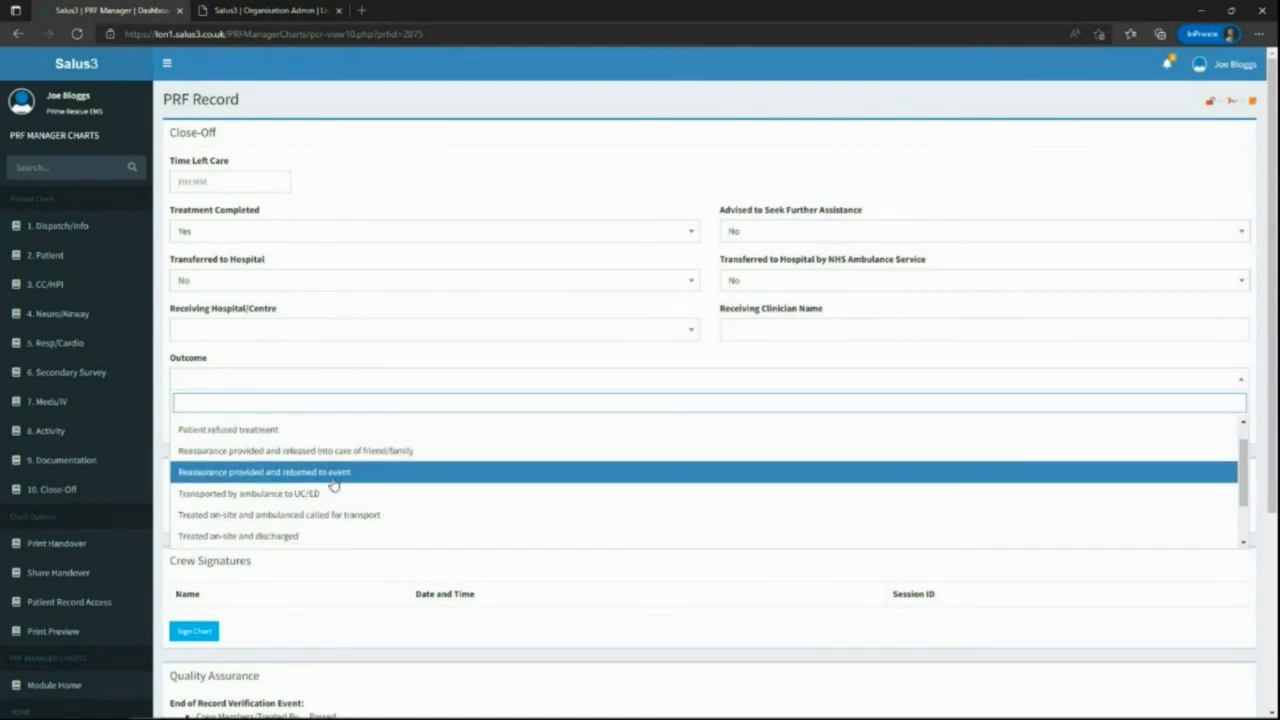
pyautogui.click(334, 477)
pyautogui.click(187, 430)
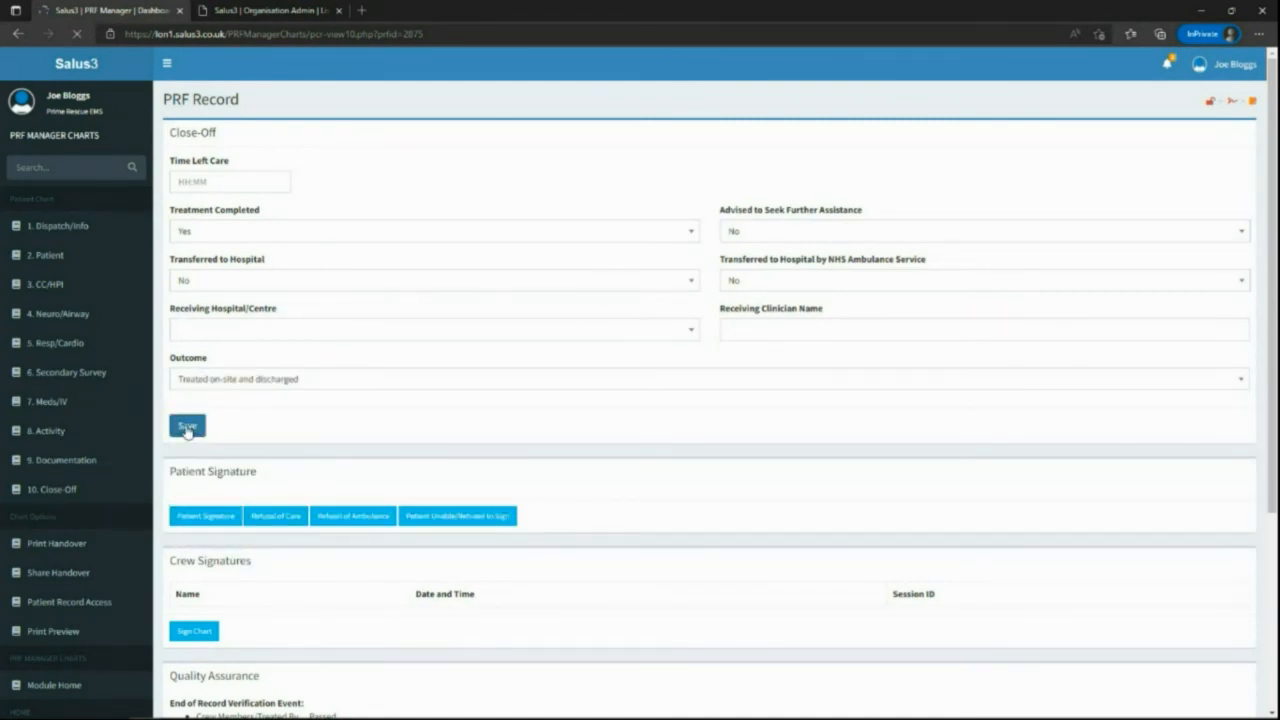
# - Capture the patient's signature agreeing to the described treatment and advice, and save it to the chart
pyautogui.scroll(-2, 187, 430)
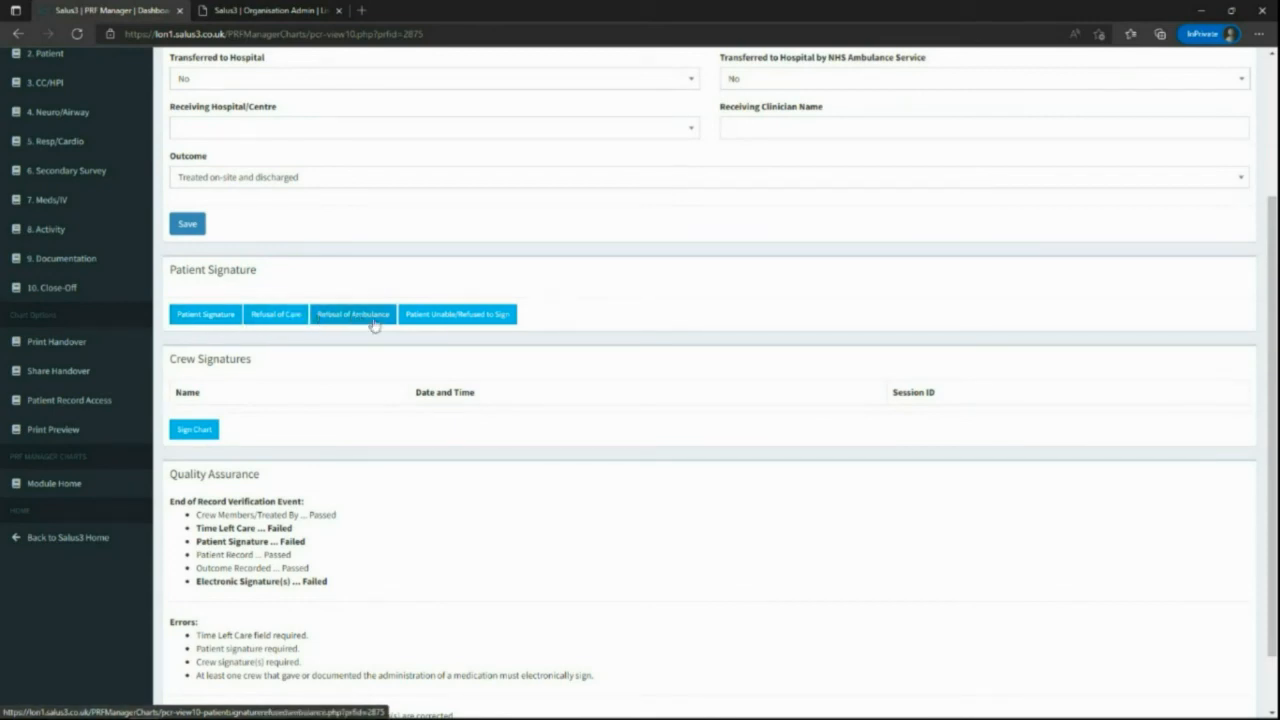
pyautogui.click(205, 318)
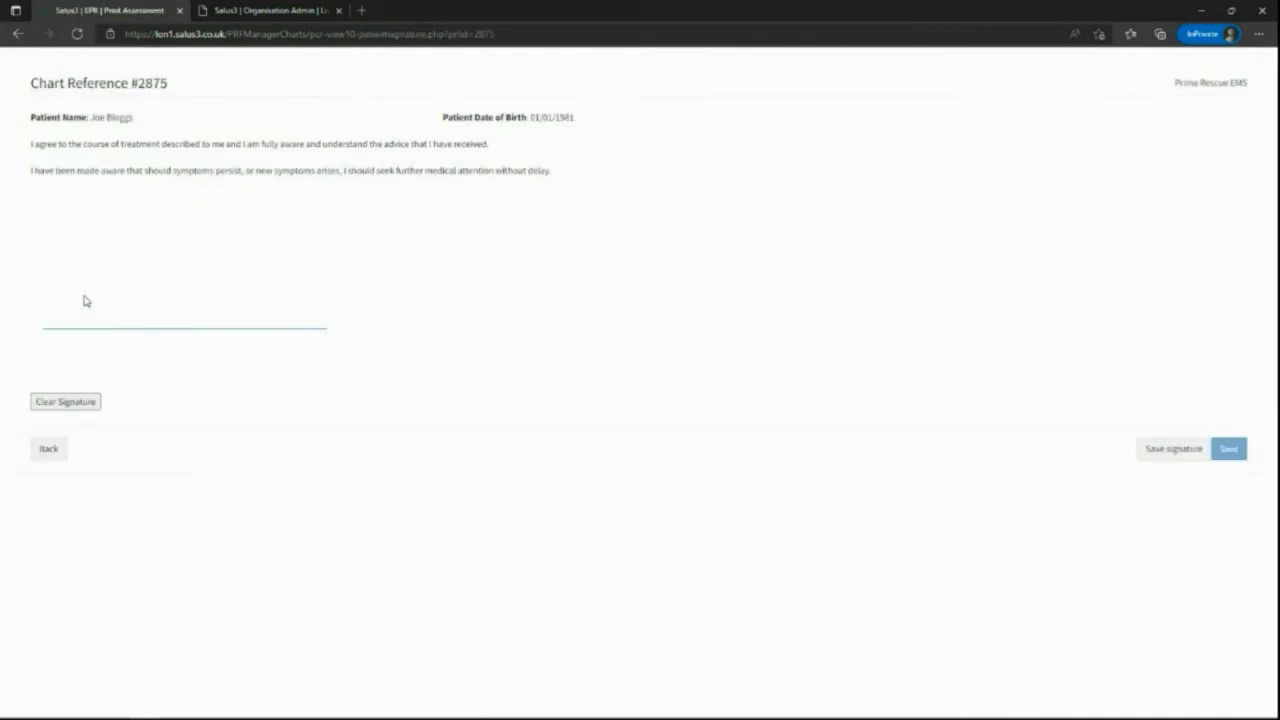
pyautogui.moveTo(75, 284)
pyautogui.mouseDown()
pyautogui.moveTo(89, 314)
pyautogui.moveTo(280, 271)
pyautogui.moveTo(251, 300)
pyautogui.mouseUp()
pyautogui.click(1171, 448)
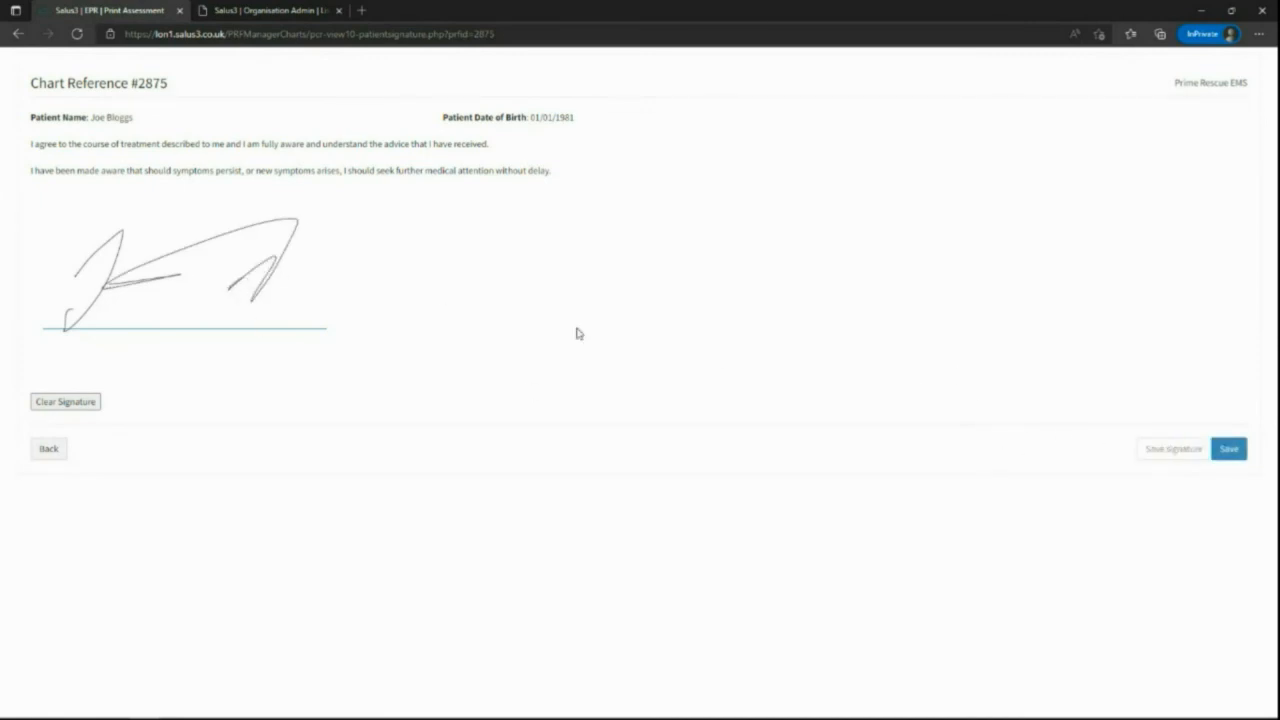
pyautogui.click(1233, 449)
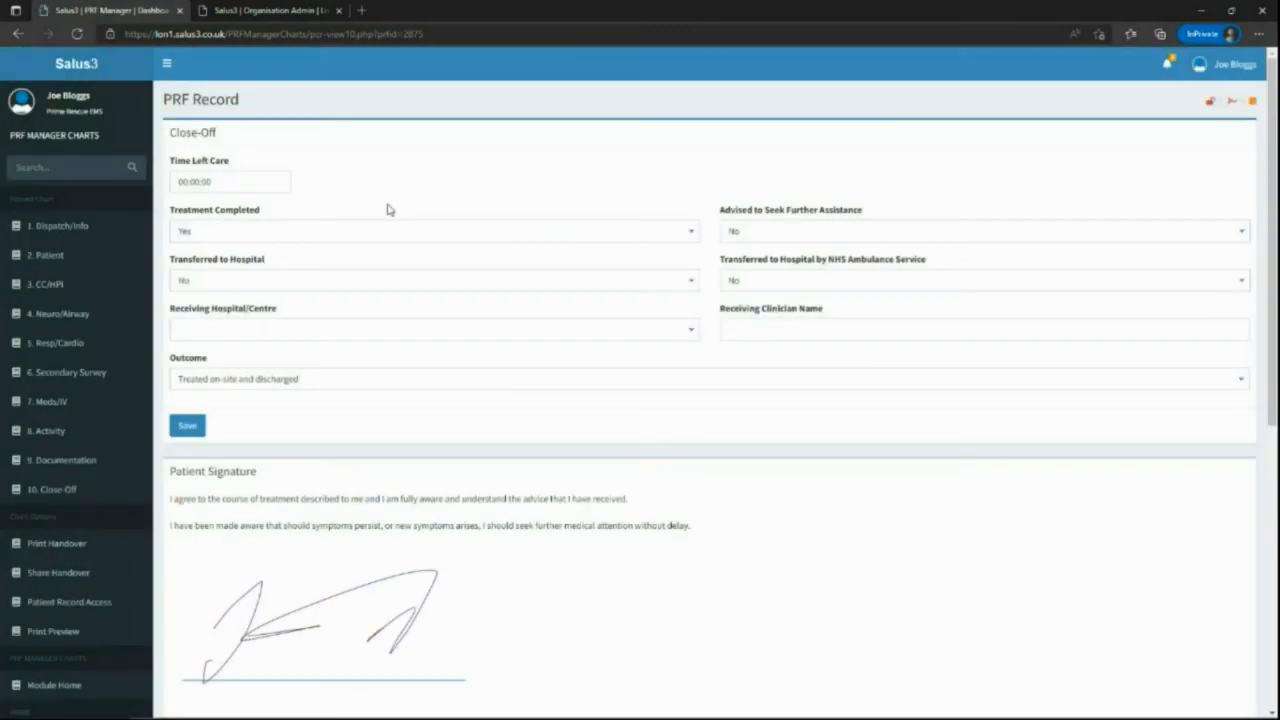
# - Sign the chart as crew and check the Quality Assurance verification list for outstanding errors
pyautogui.scroll(-5, 389, 209)
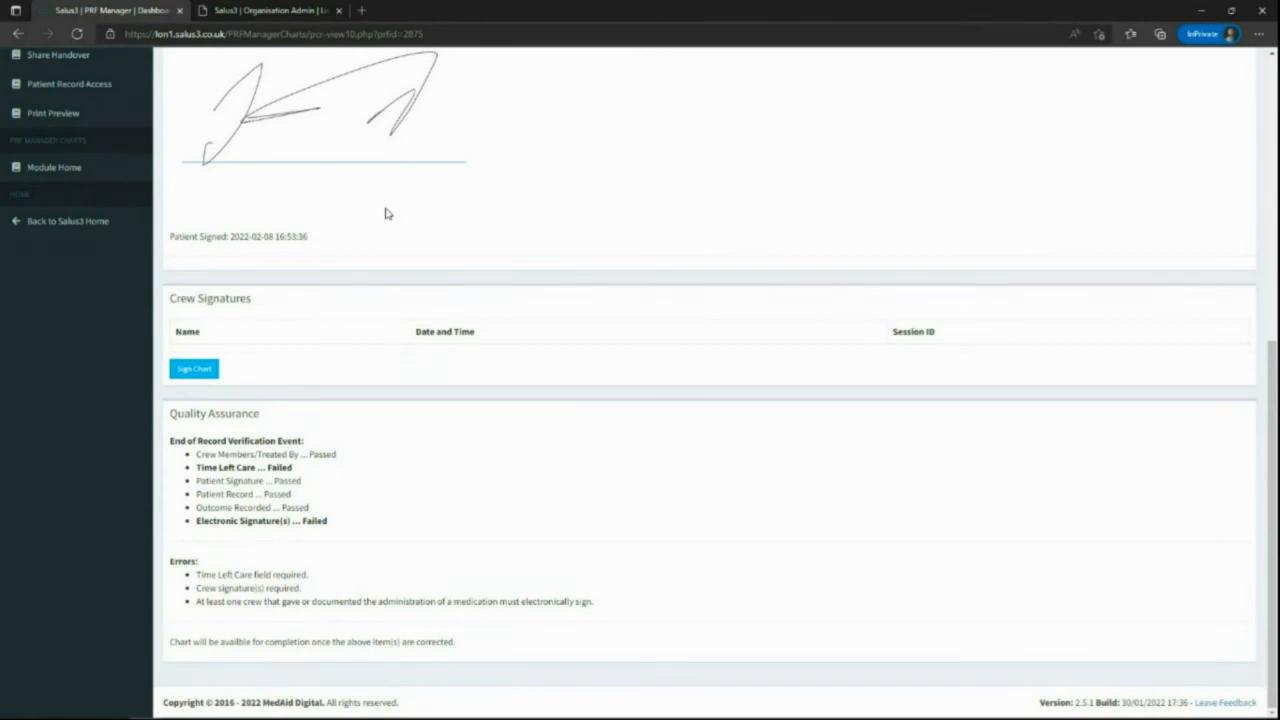
pyautogui.click(183, 372)
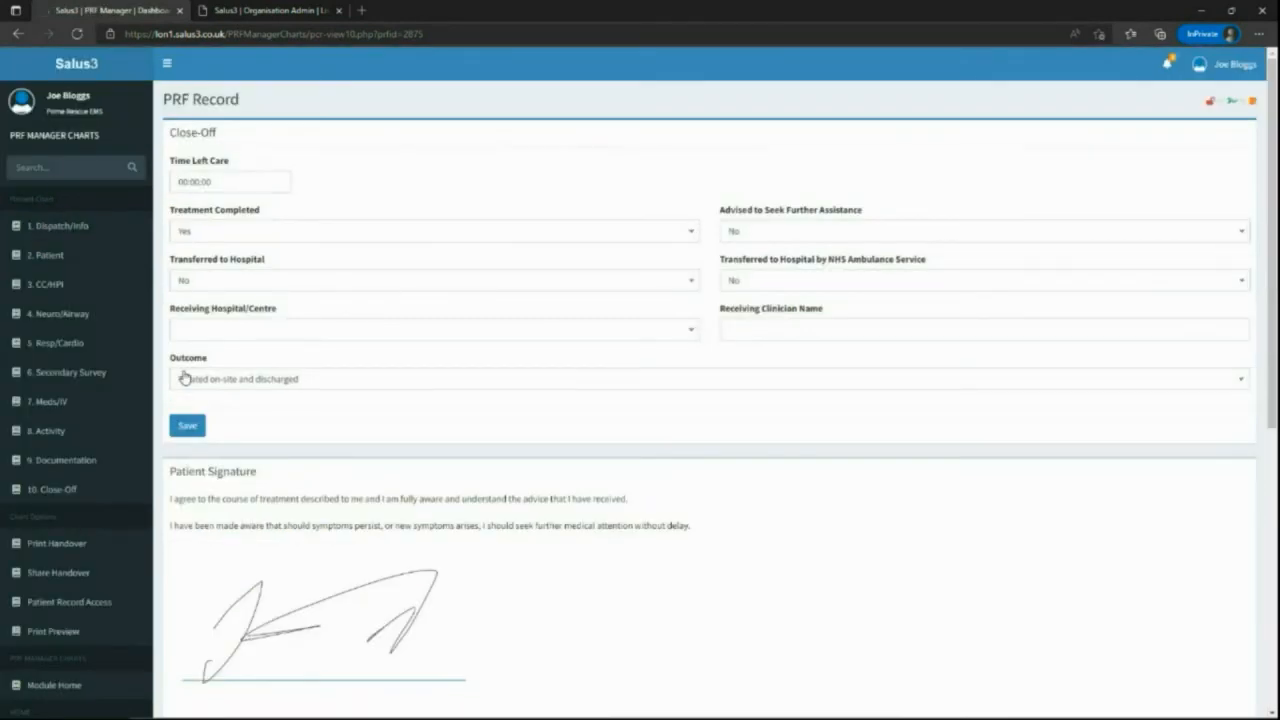
pyautogui.scroll(-5, 184, 377)
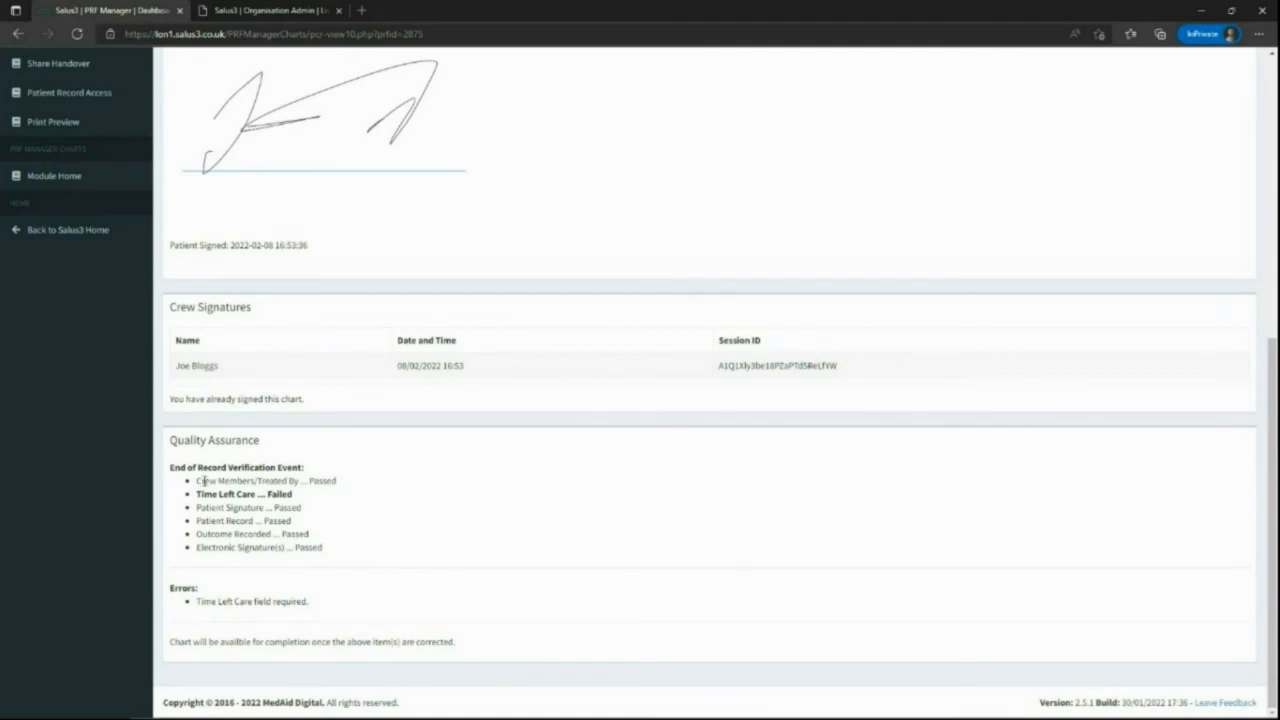
pyautogui.moveTo(197, 494); pyautogui.dragTo(289, 494)
pyautogui.click(276, 500)
pyautogui.moveTo(196, 601); pyautogui.dragTo(297, 601)
pyautogui.scroll(5, 297, 601)
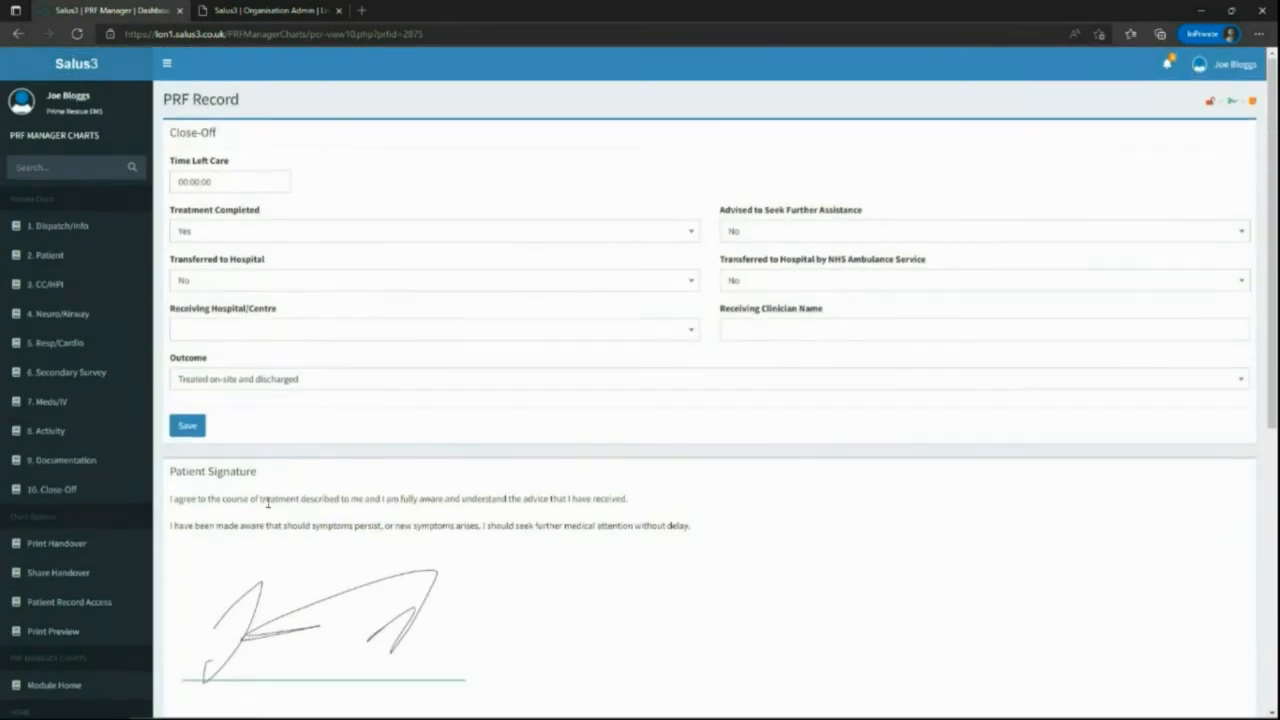
# - Set Time Left Care to 09:00, save the close-off details, and complete and lock the chart
pyautogui.moveTo(227, 182); pyautogui.dragTo(172, 175)
pyautogui.write('09:00')
pyautogui.click(186, 425)
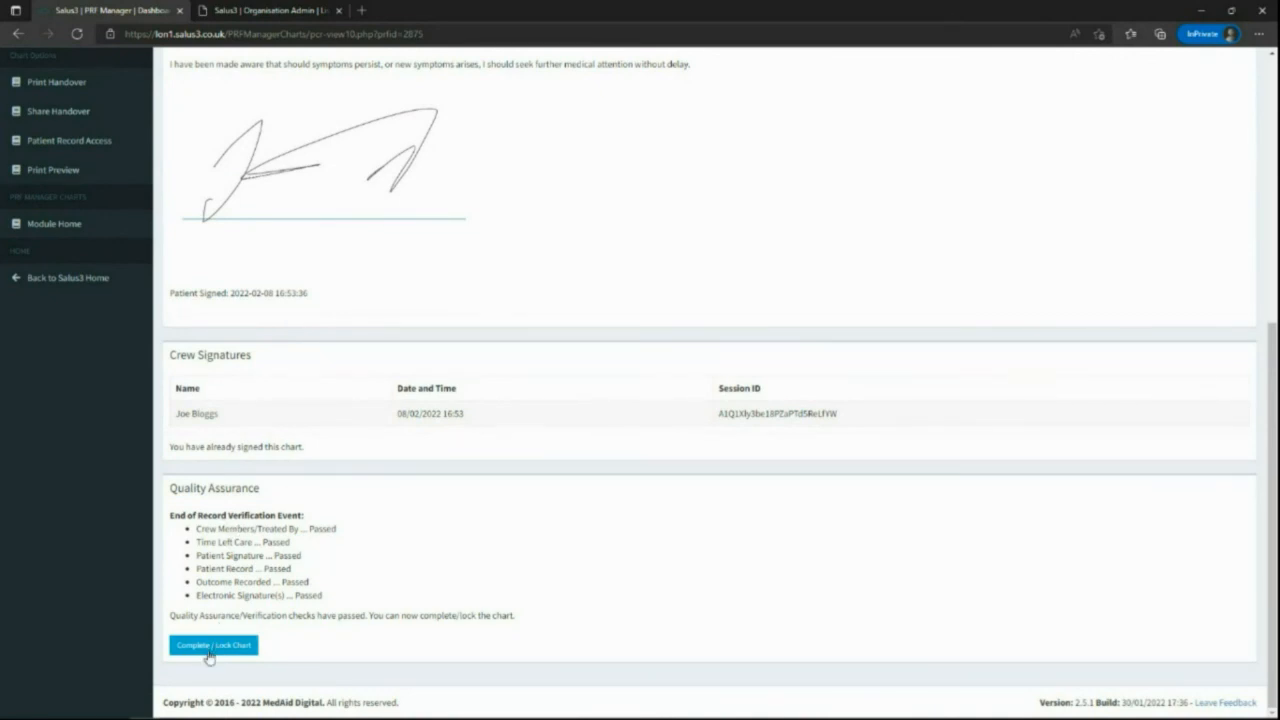
pyautogui.click(195, 654)
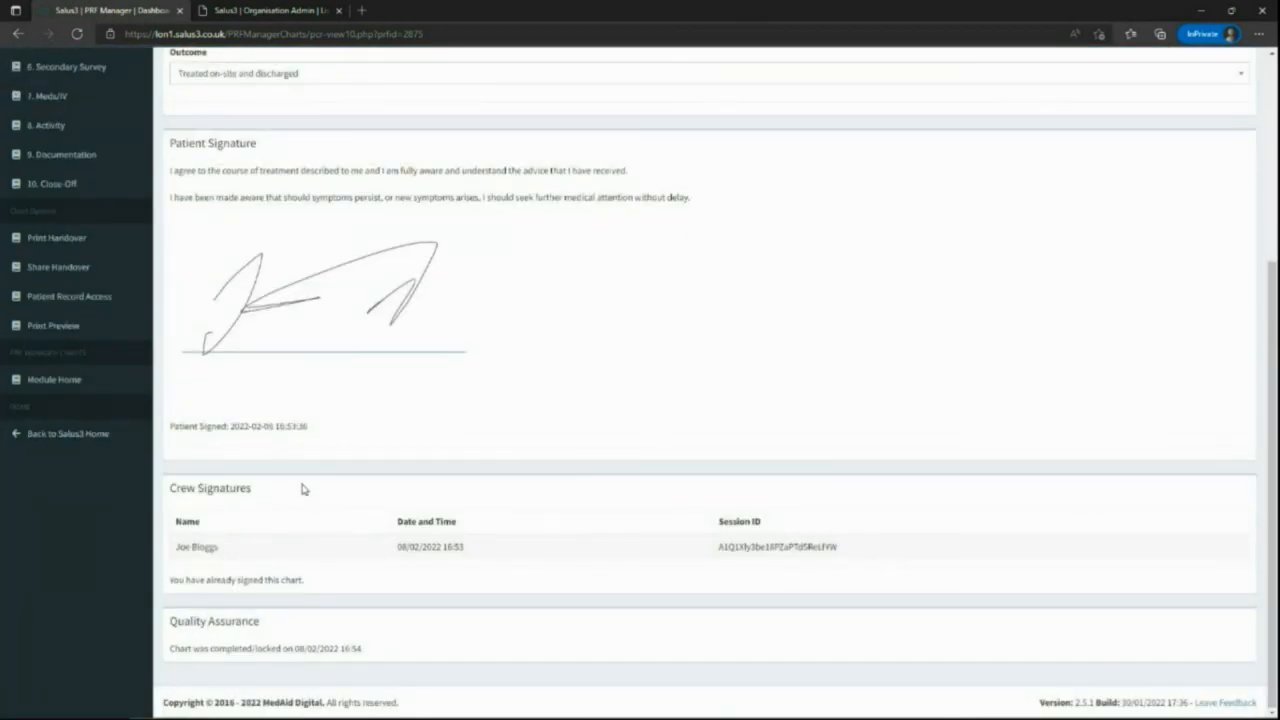
# - In the Activity section of the locked chart, add a chart addendum with the narrative "Post information can be recorded"
pyautogui.scroll(3, 304, 489)
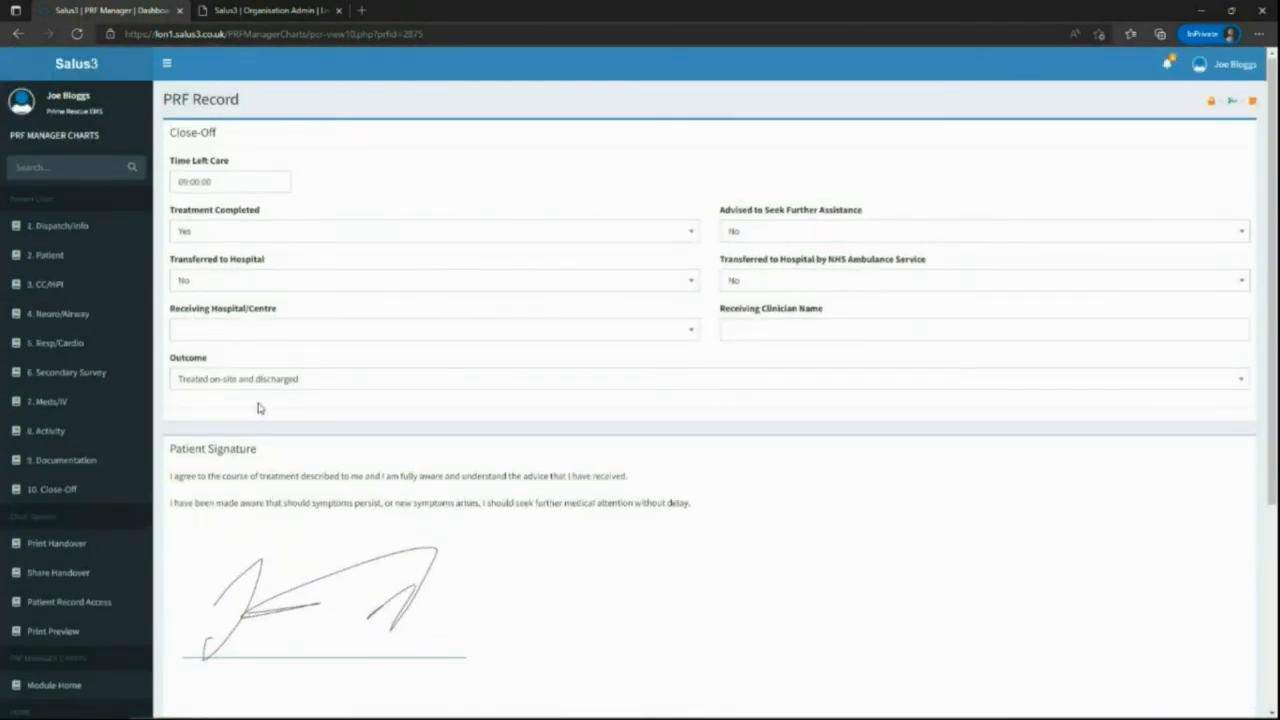
pyautogui.scroll(-3, 266, 402)
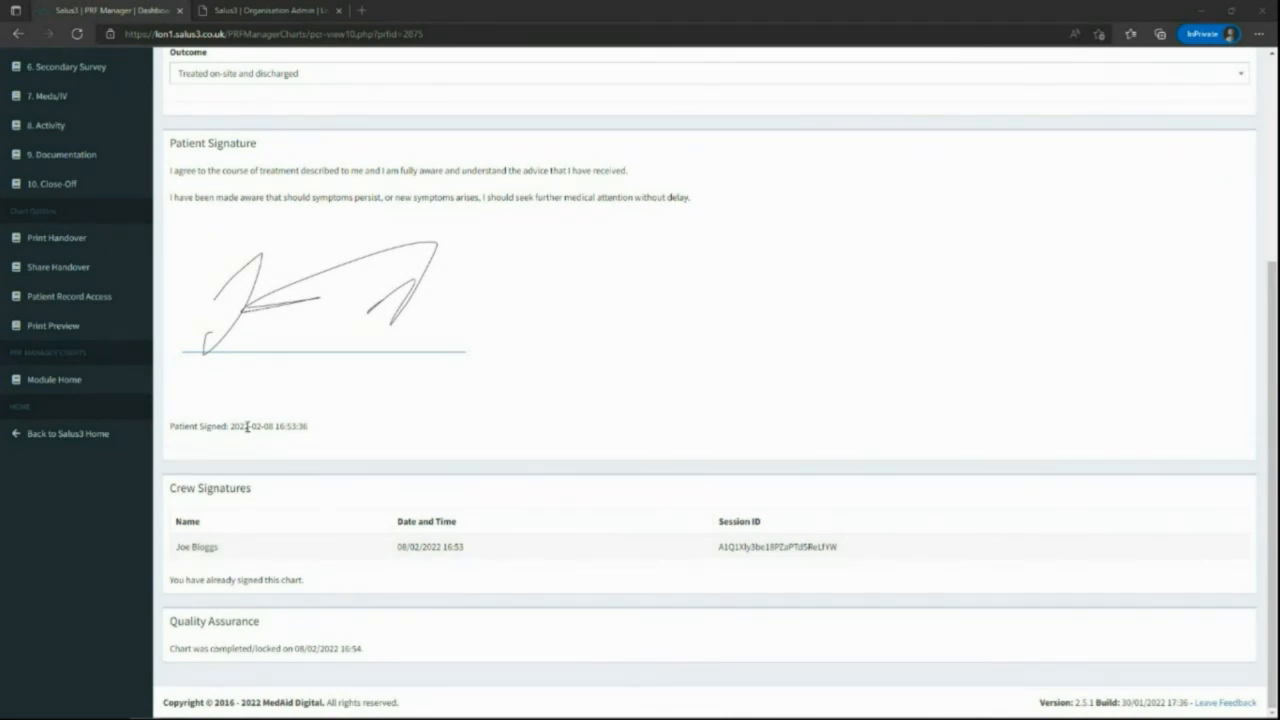
pyautogui.scroll(1, 360, 330)
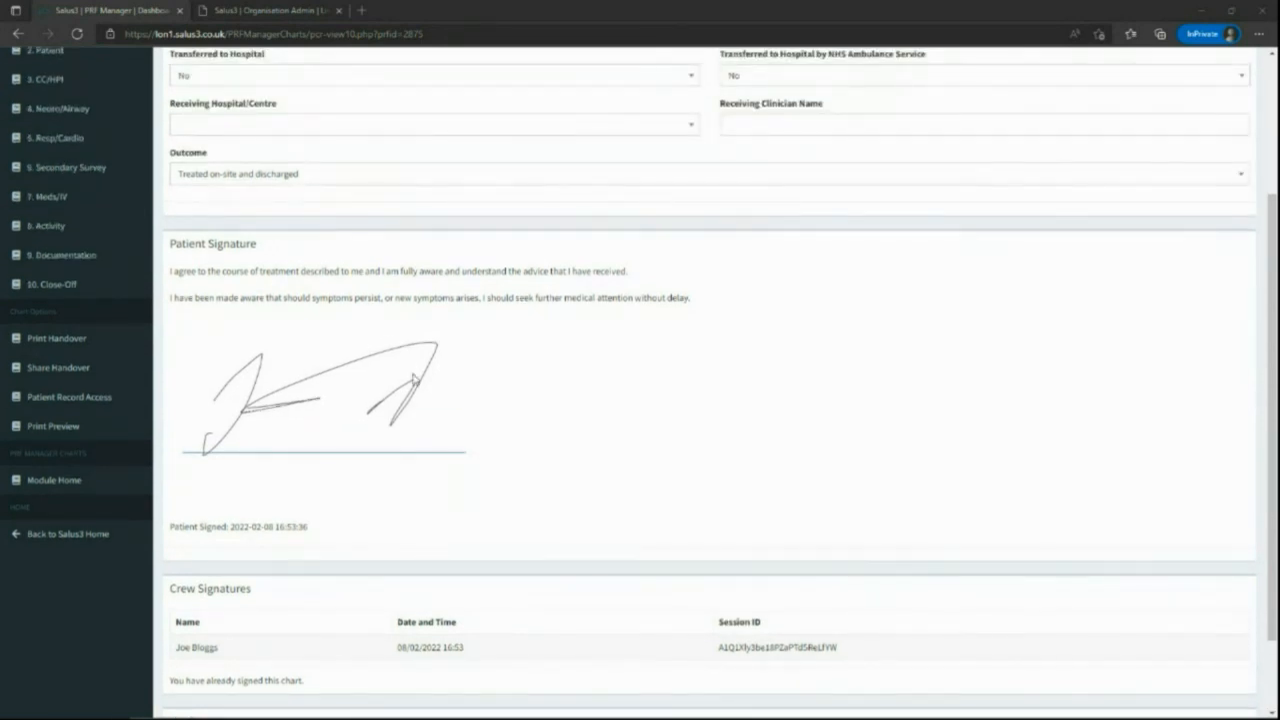
pyautogui.scroll(1, 414, 378)
pyautogui.click(45, 333)
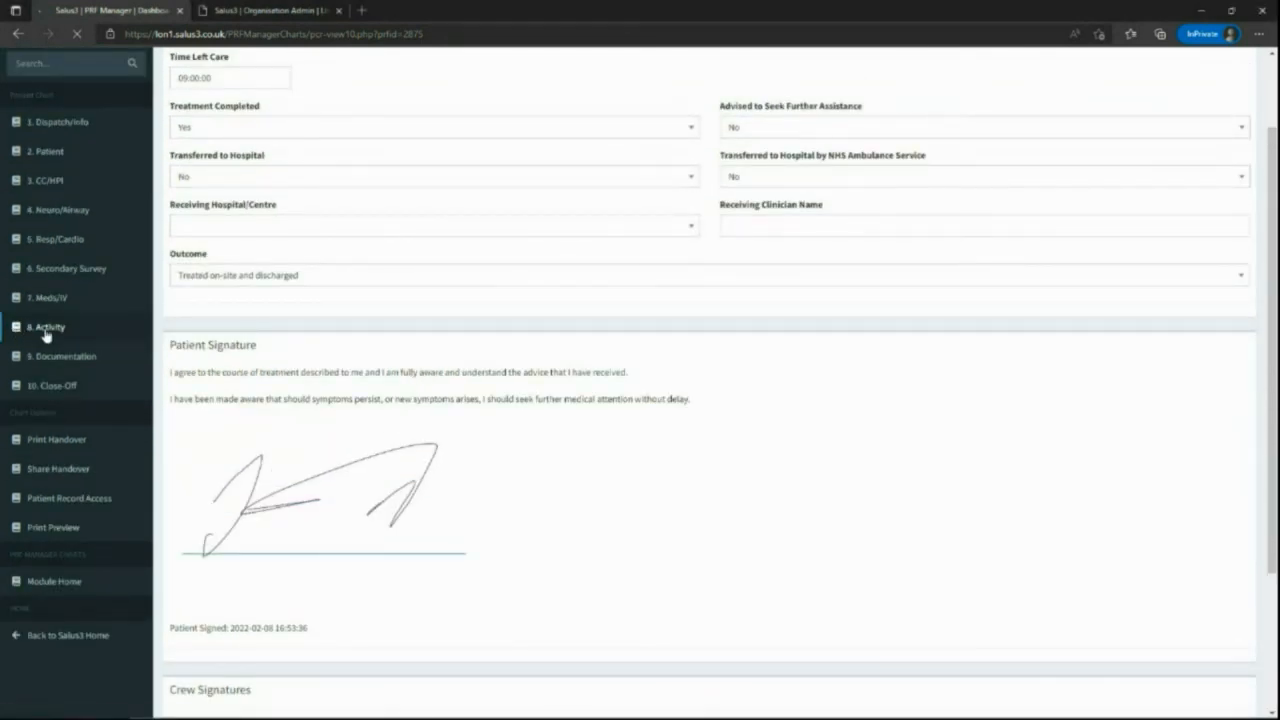
pyautogui.scroll(-15, 368, 480)
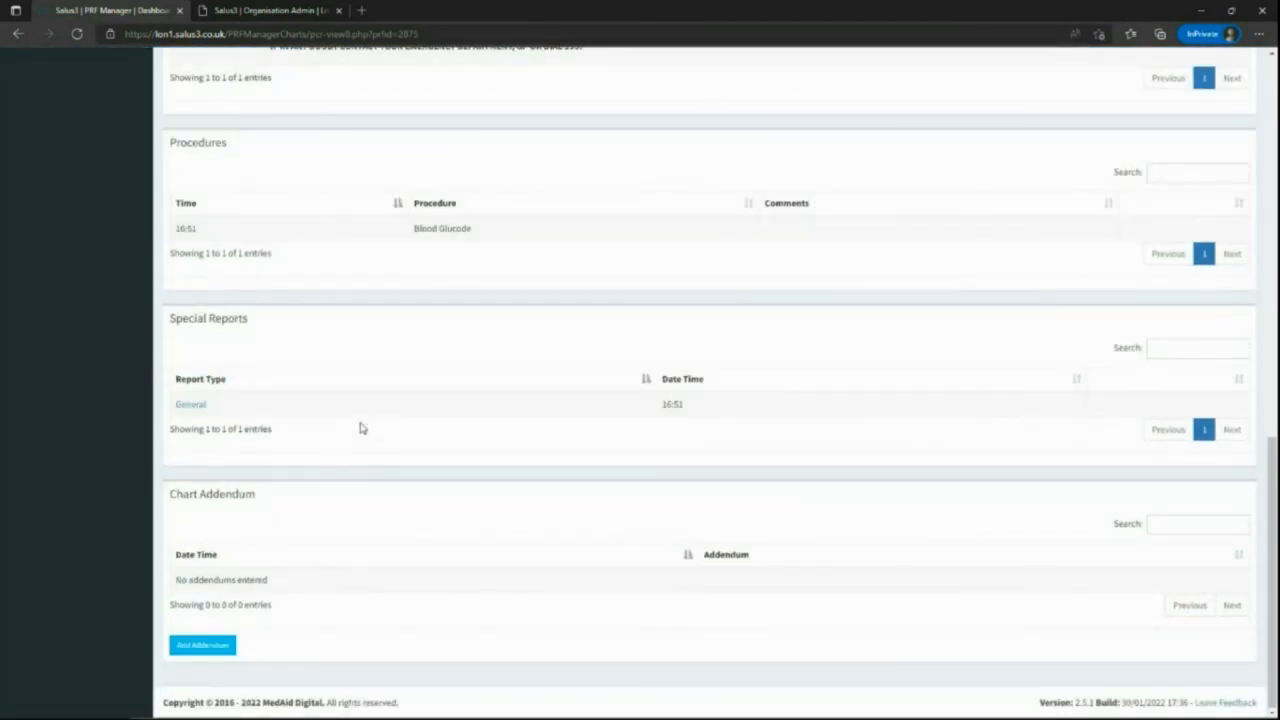
pyautogui.click(212, 650)
pyautogui.click(254, 343)
pyautogui.write('Post')
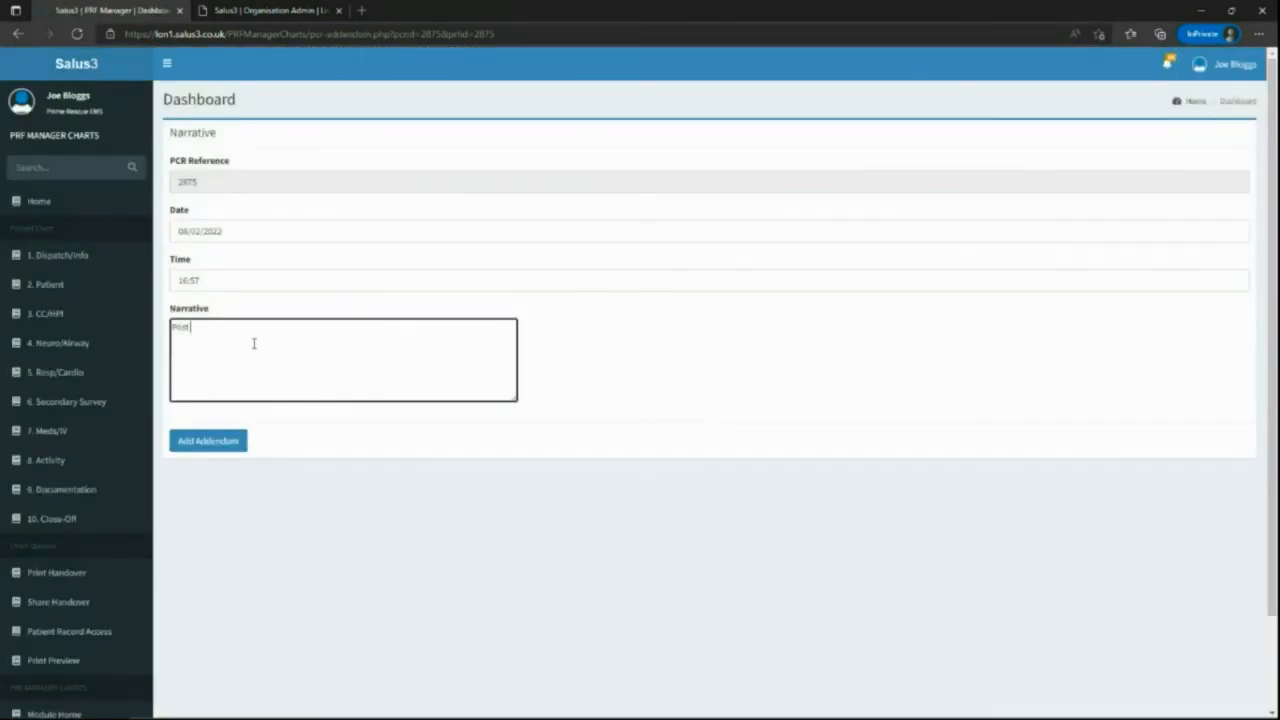
pyautogui.write(' information can be i')
pyautogui.write('ecorded')
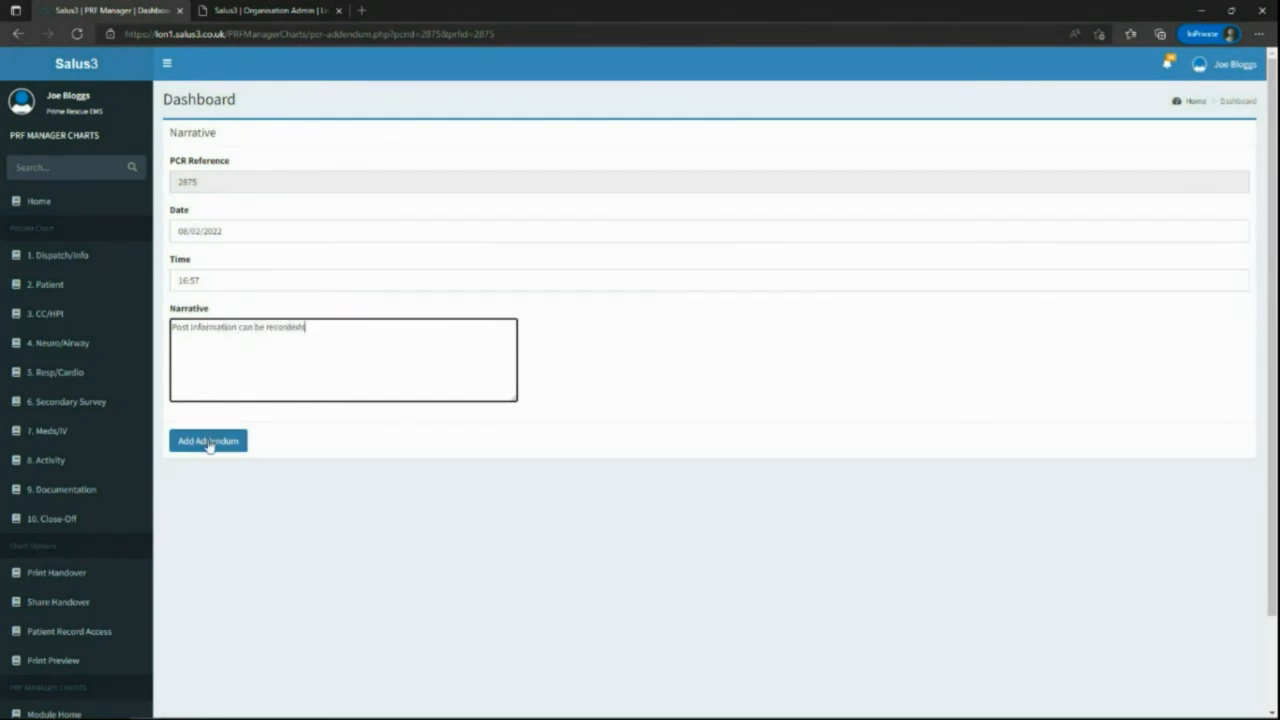
pyautogui.click(208, 446)
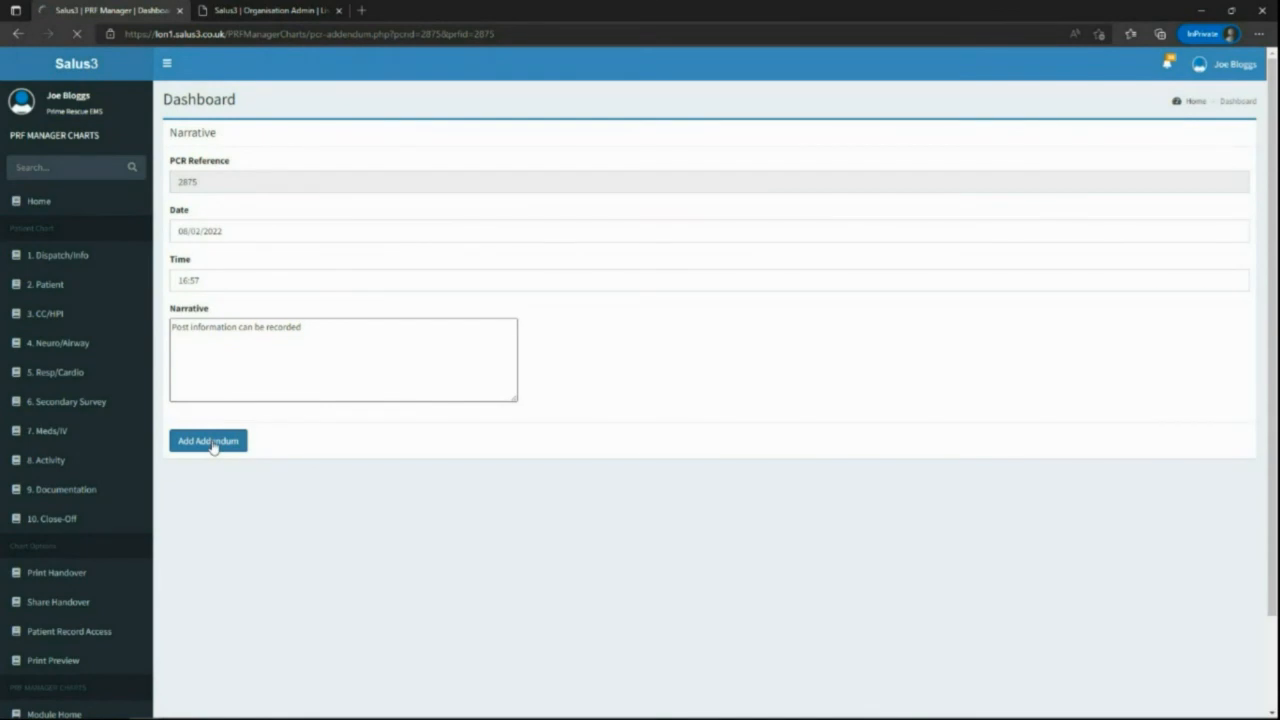
pyautogui.scroll(-15, 590, 520)
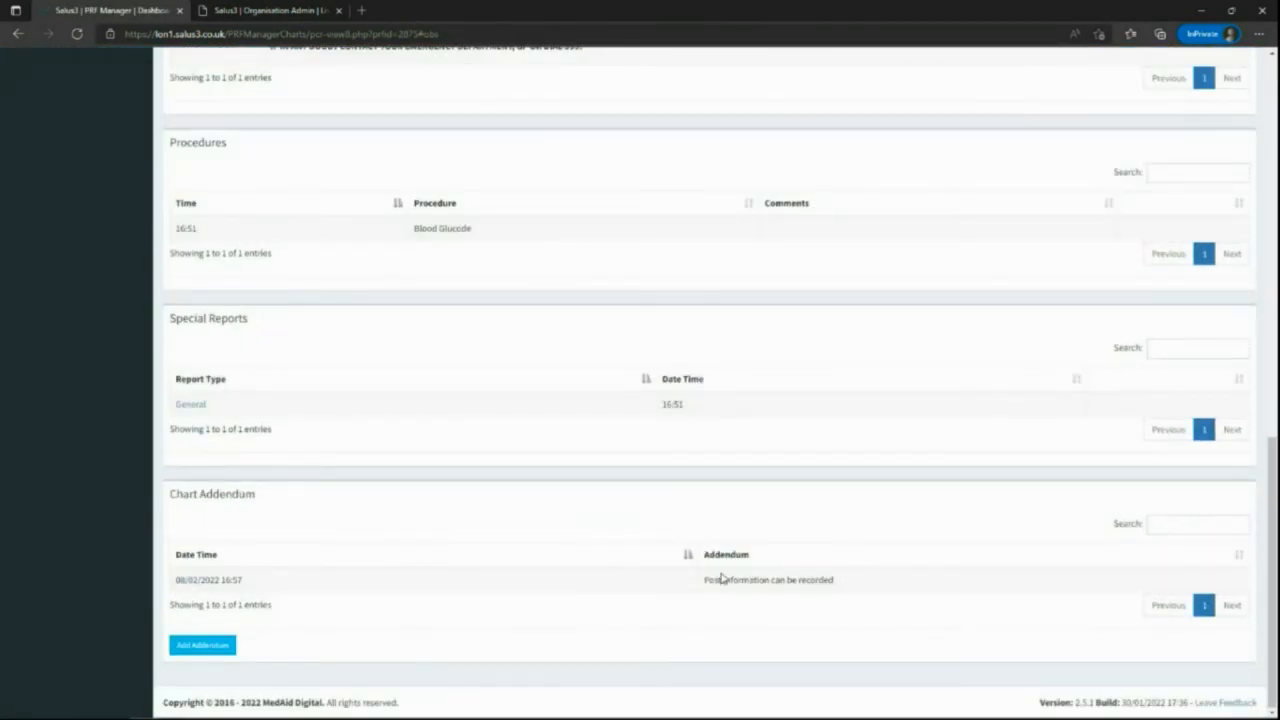
pyautogui.scroll(5, 634, 503)
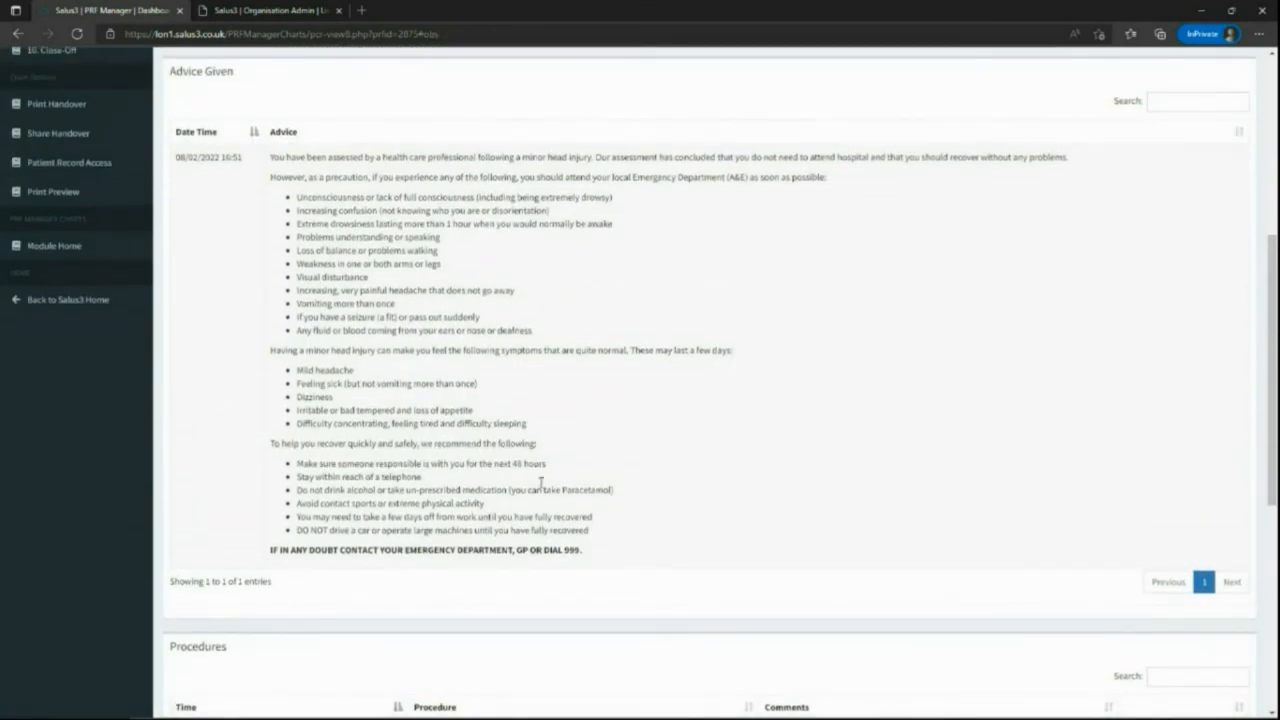
pyautogui.scroll(5, 573, 470)
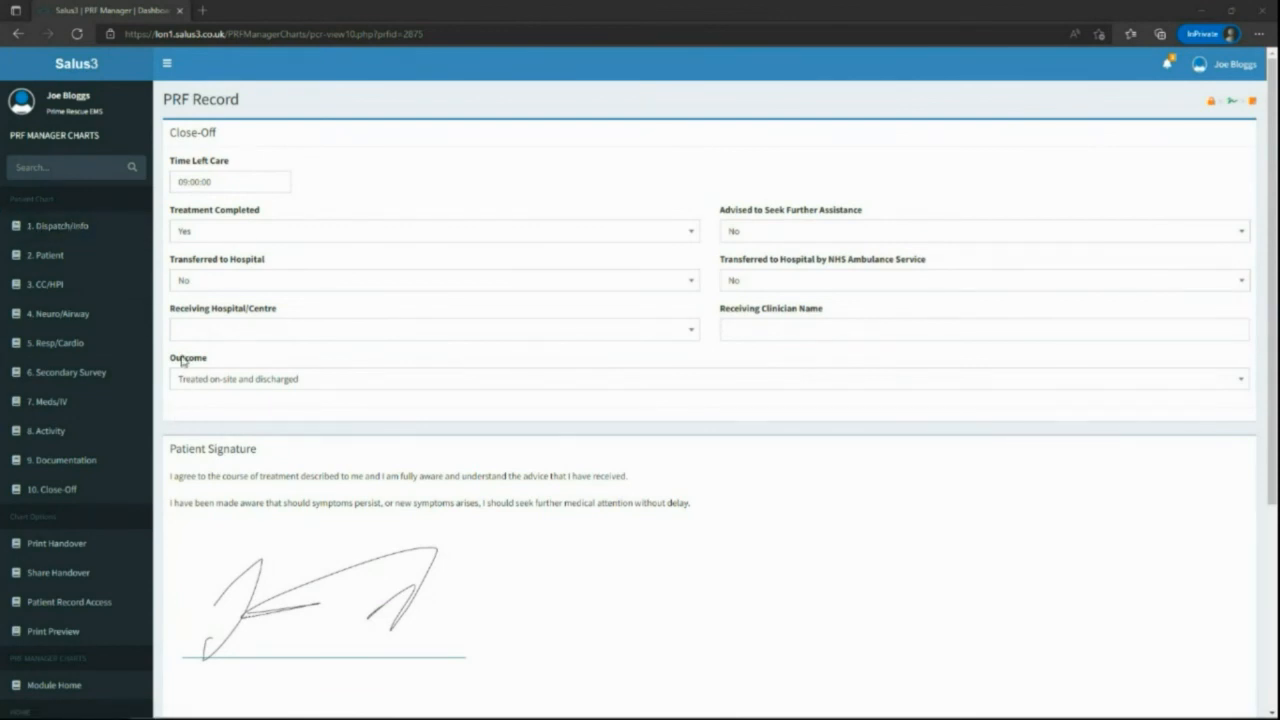
# - Open the printable handover, review it from the incident details through to the narrative, and return to the close-off page
pyautogui.scroll(-2, 140, 427)
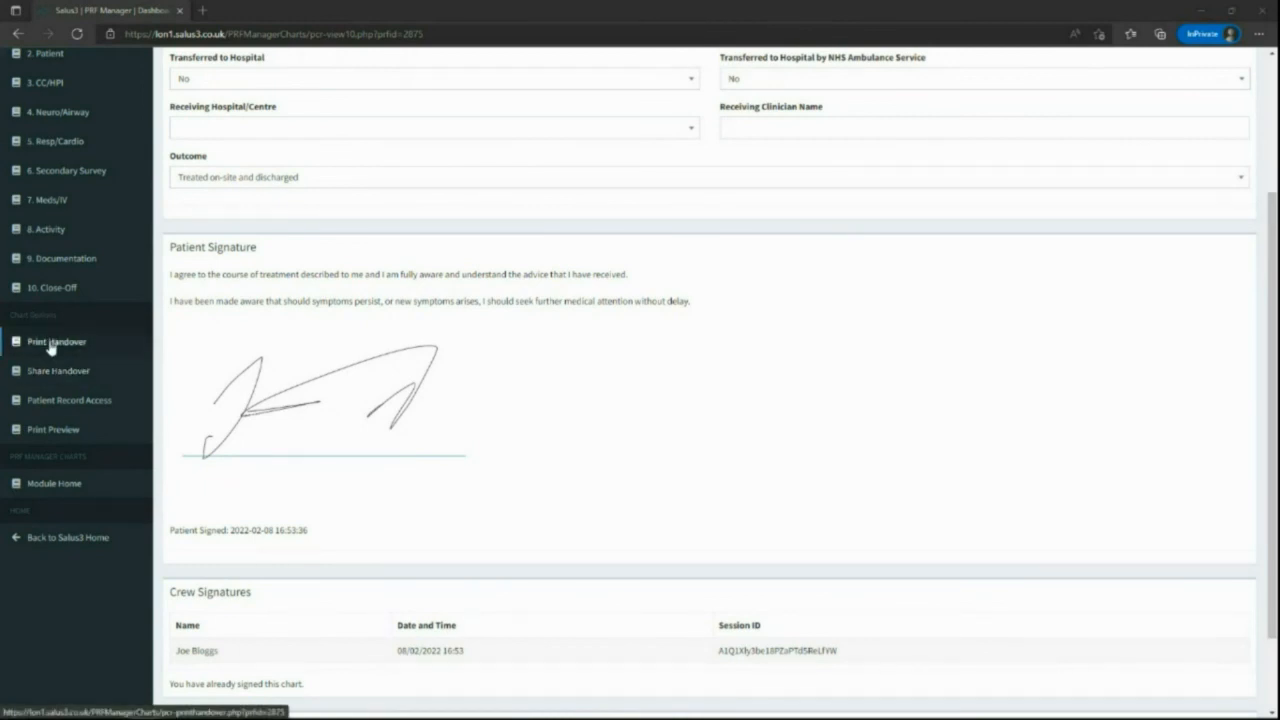
pyautogui.click(65, 345)
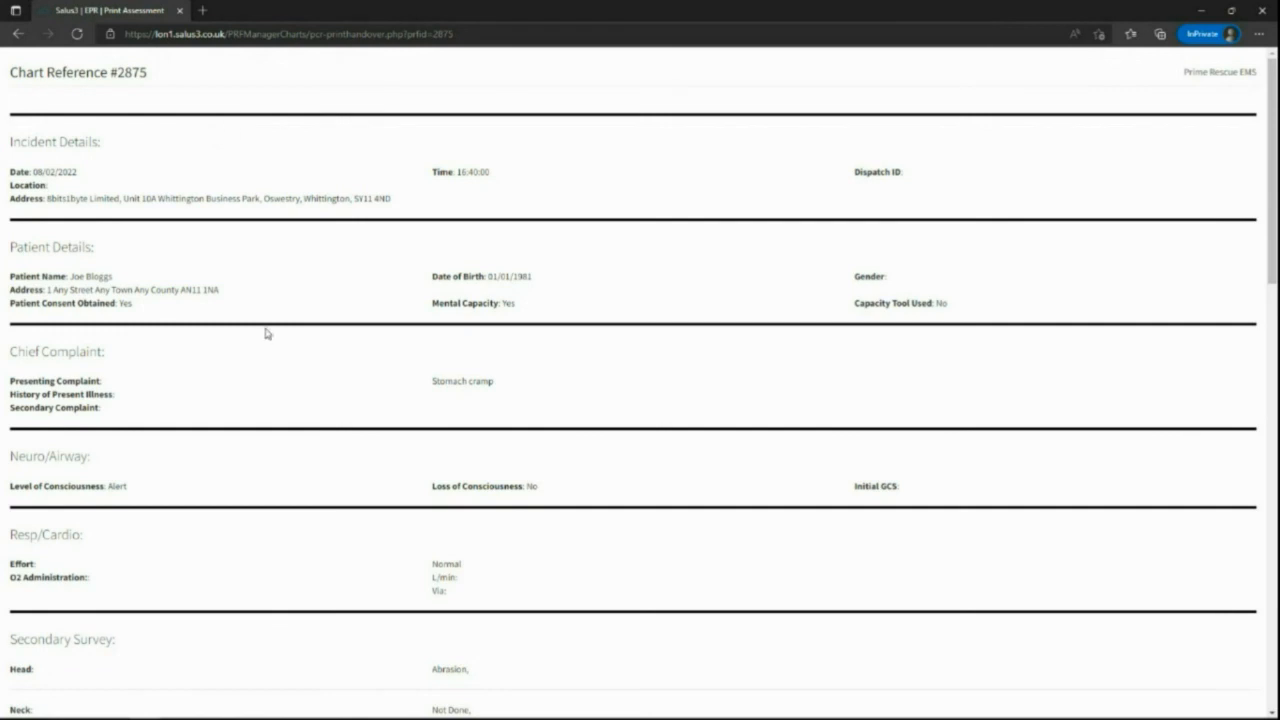
pyautogui.scroll(-4, 240, 228)
pyautogui.scroll(5, 240, 235)
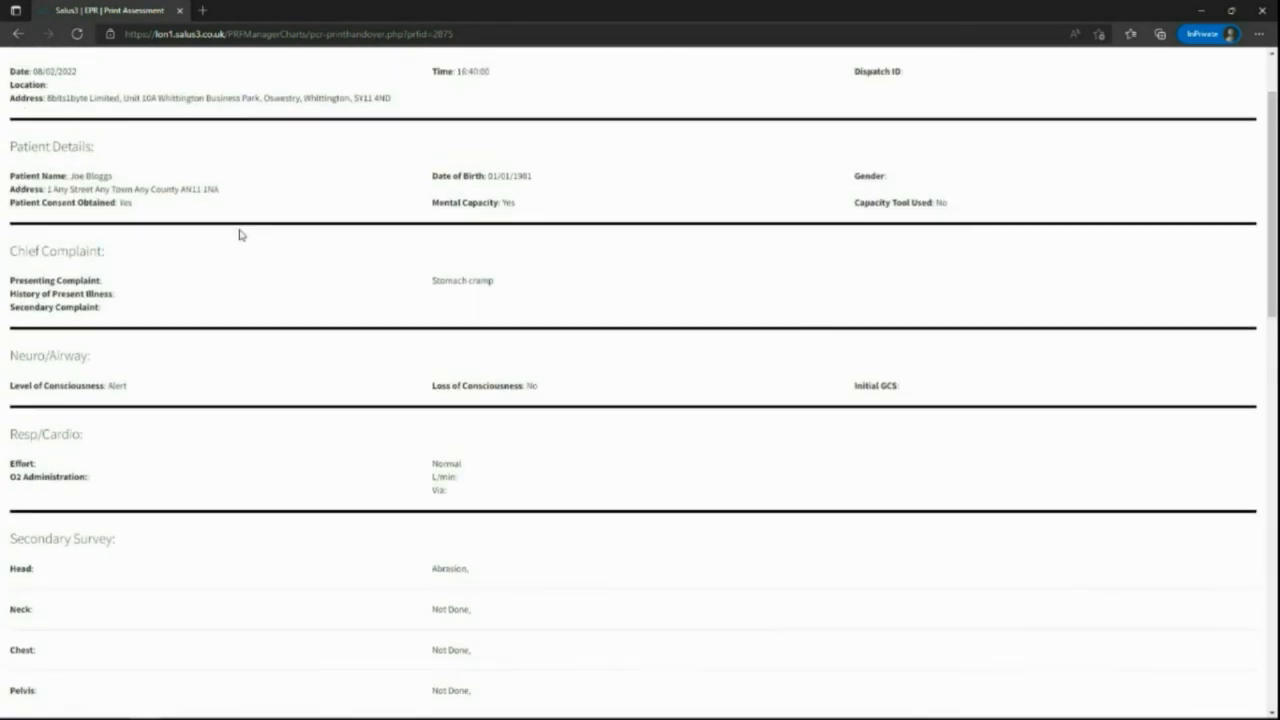
pyautogui.scroll(-12, 309, 300)
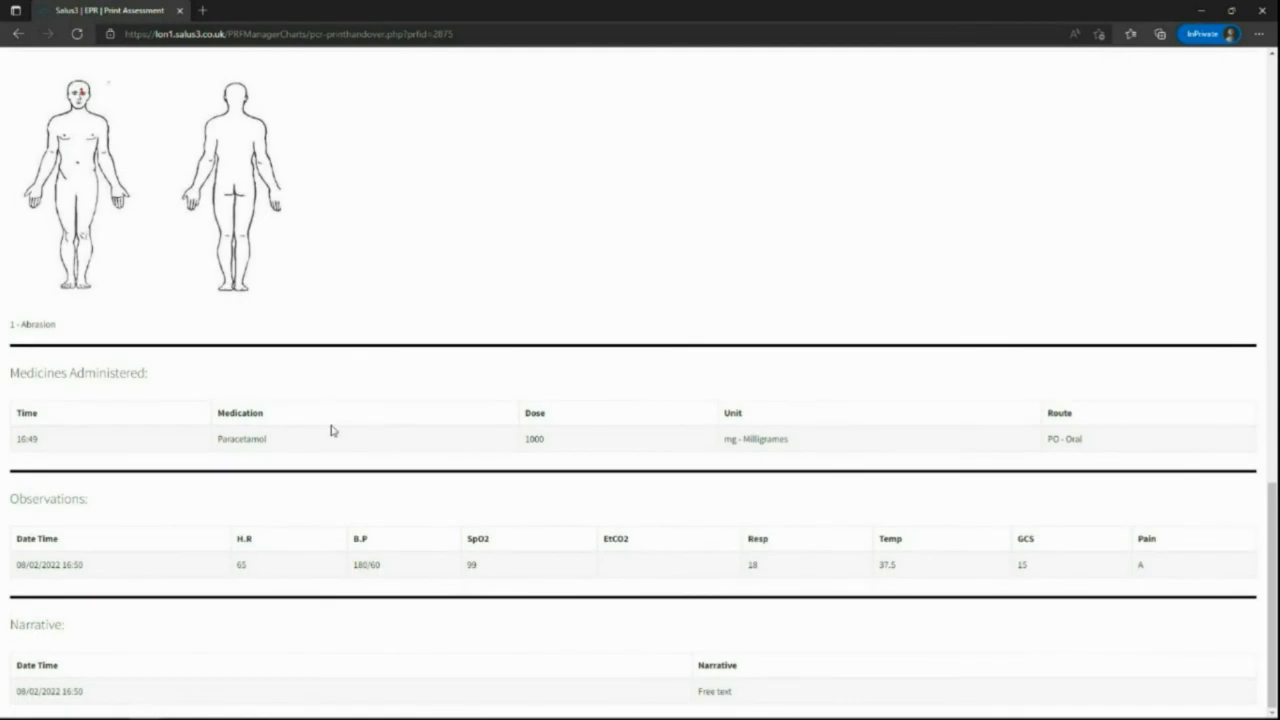
pyautogui.scroll(5, 392, 435)
pyautogui.scroll(5, 393, 435)
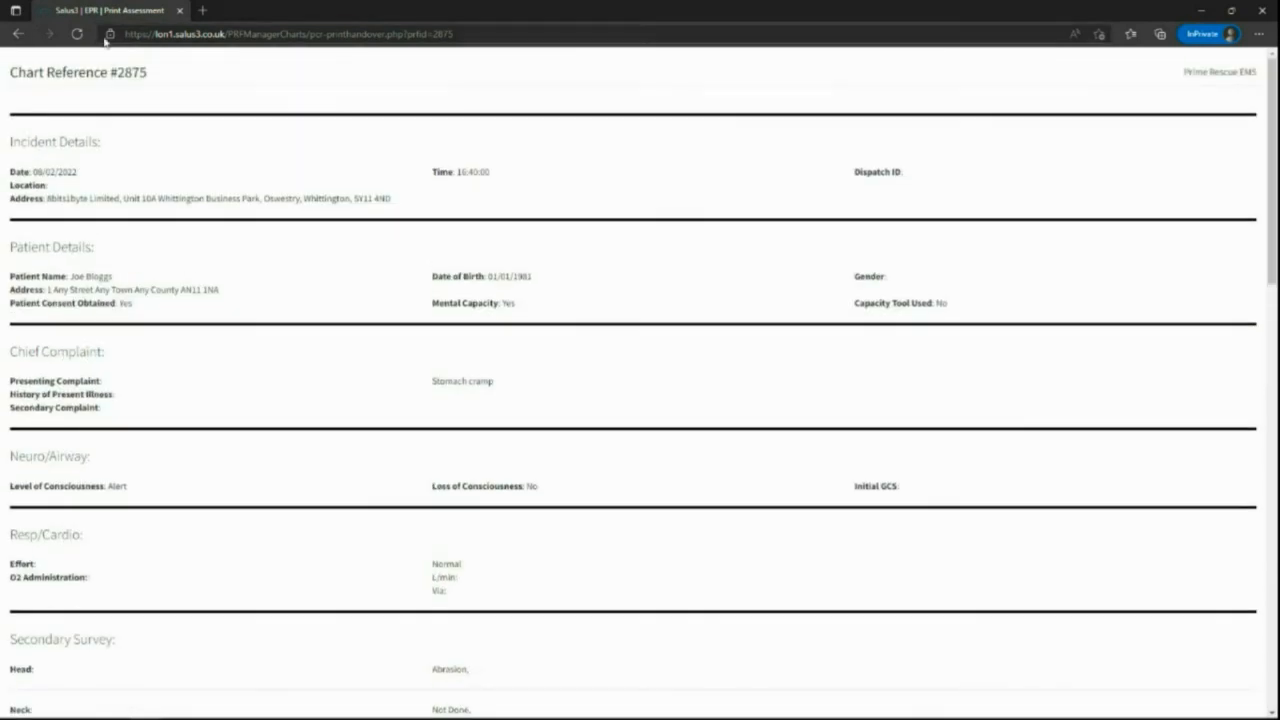
pyautogui.click(17, 36)
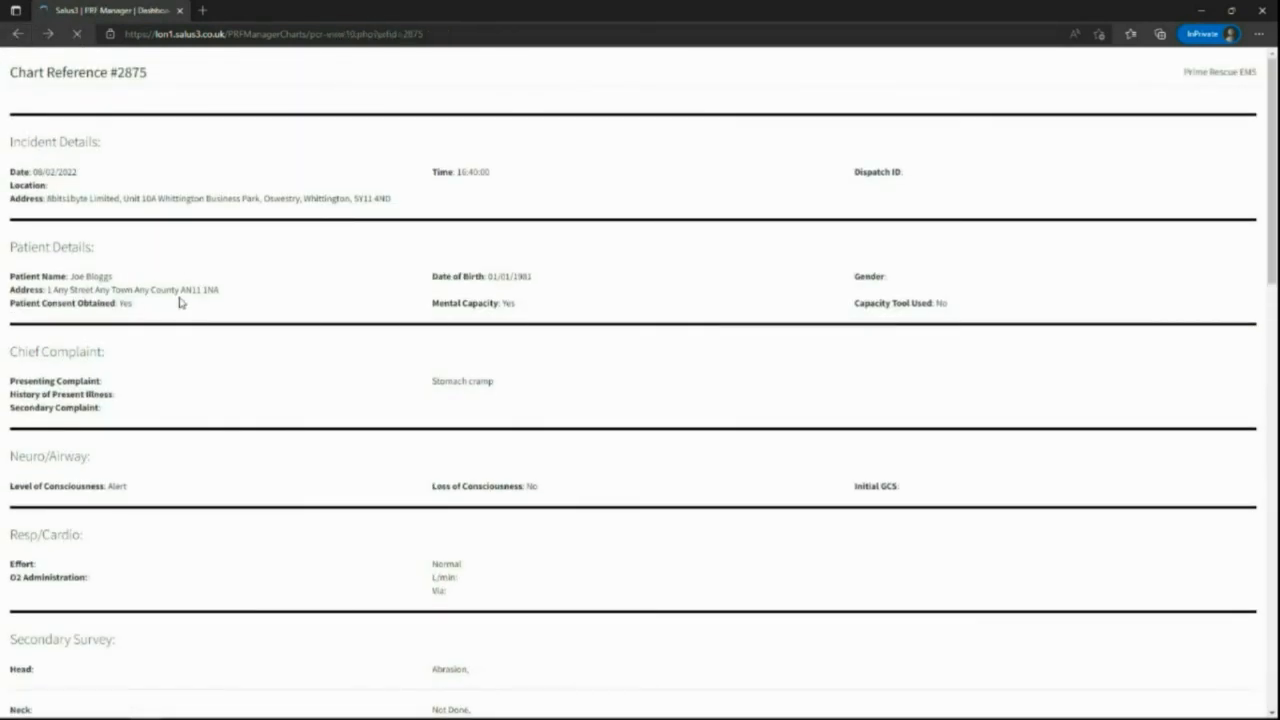
# - Create a new share code for the handover and review the shared chart record
pyautogui.click(58, 371)
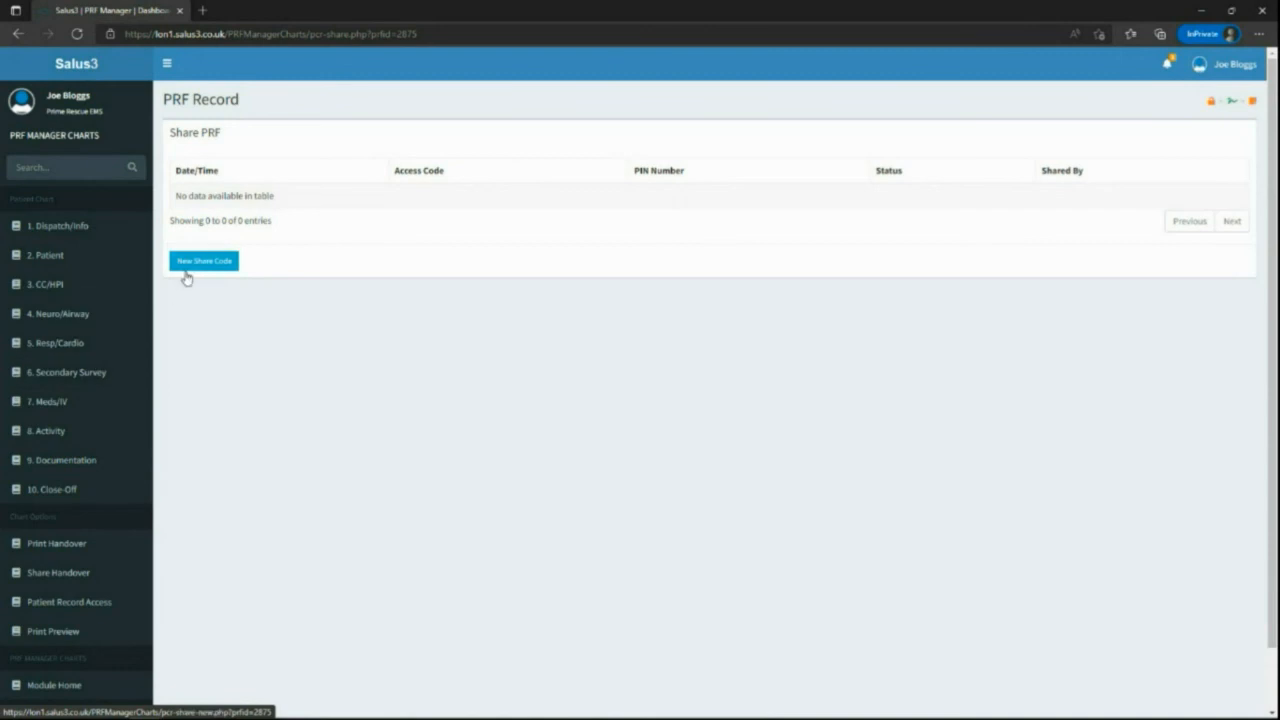
pyautogui.click(188, 264)
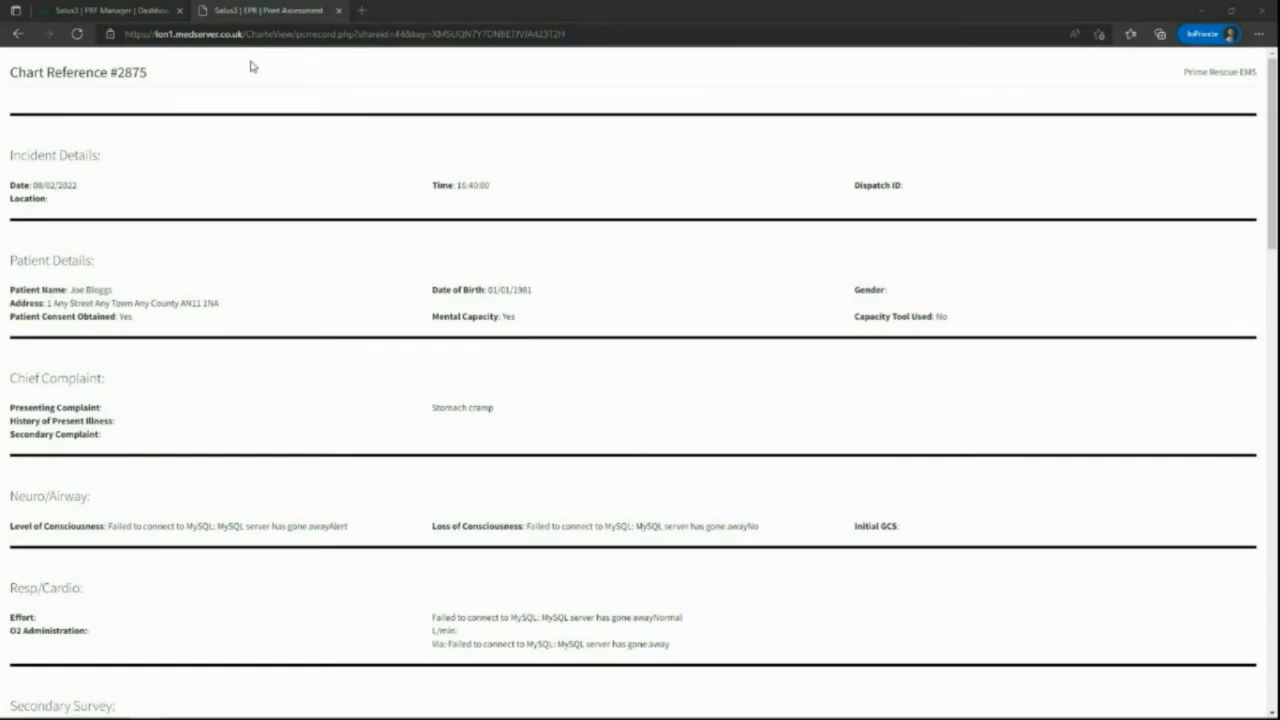
pyautogui.scroll(-20, 452, 183)
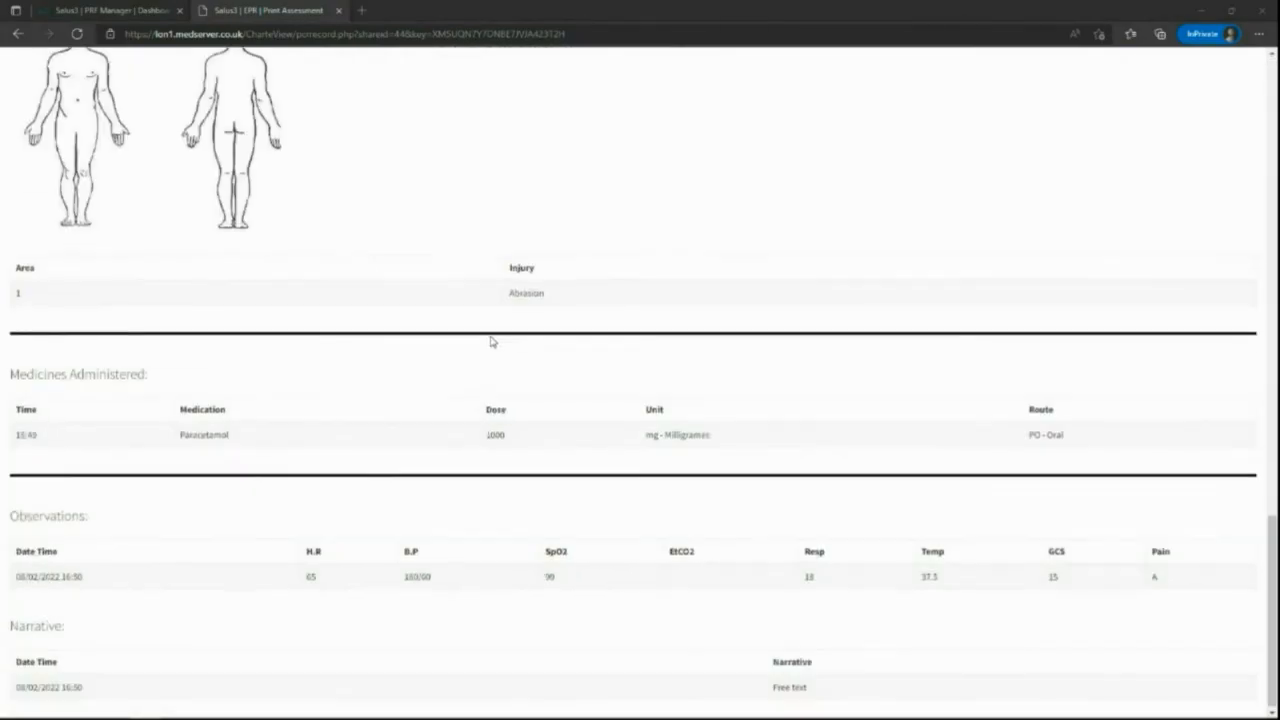
pyautogui.scroll(20, 501, 369)
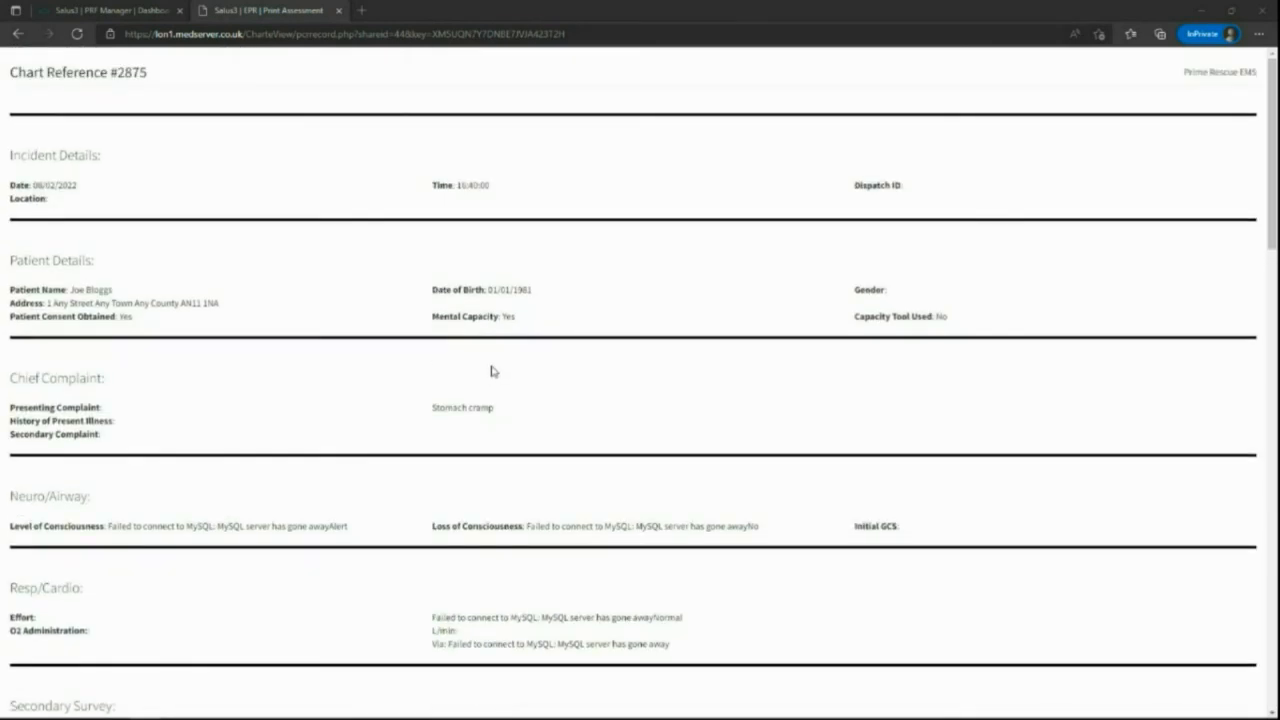
# - Check the share code's status in the Share PRF list and display the patient record access details
pyautogui.click(136, 11)
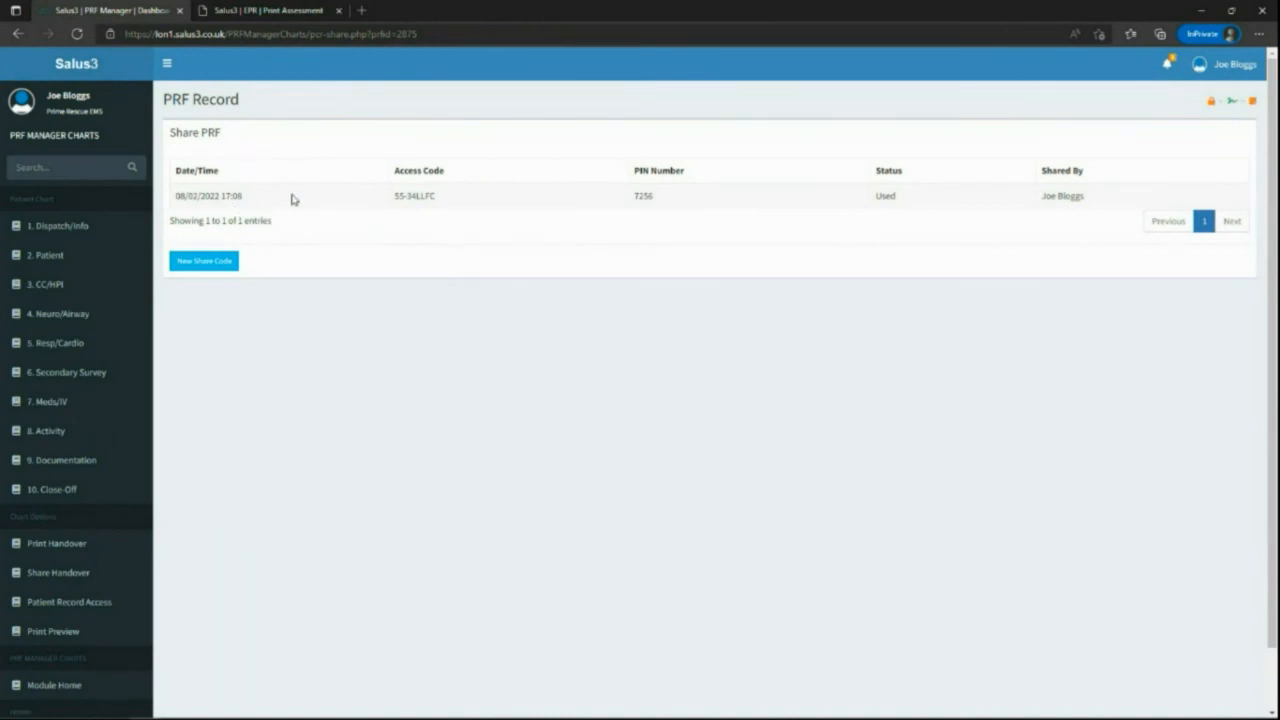
pyautogui.doubleClick(885, 196)
pyautogui.scroll(-1, 127, 317)
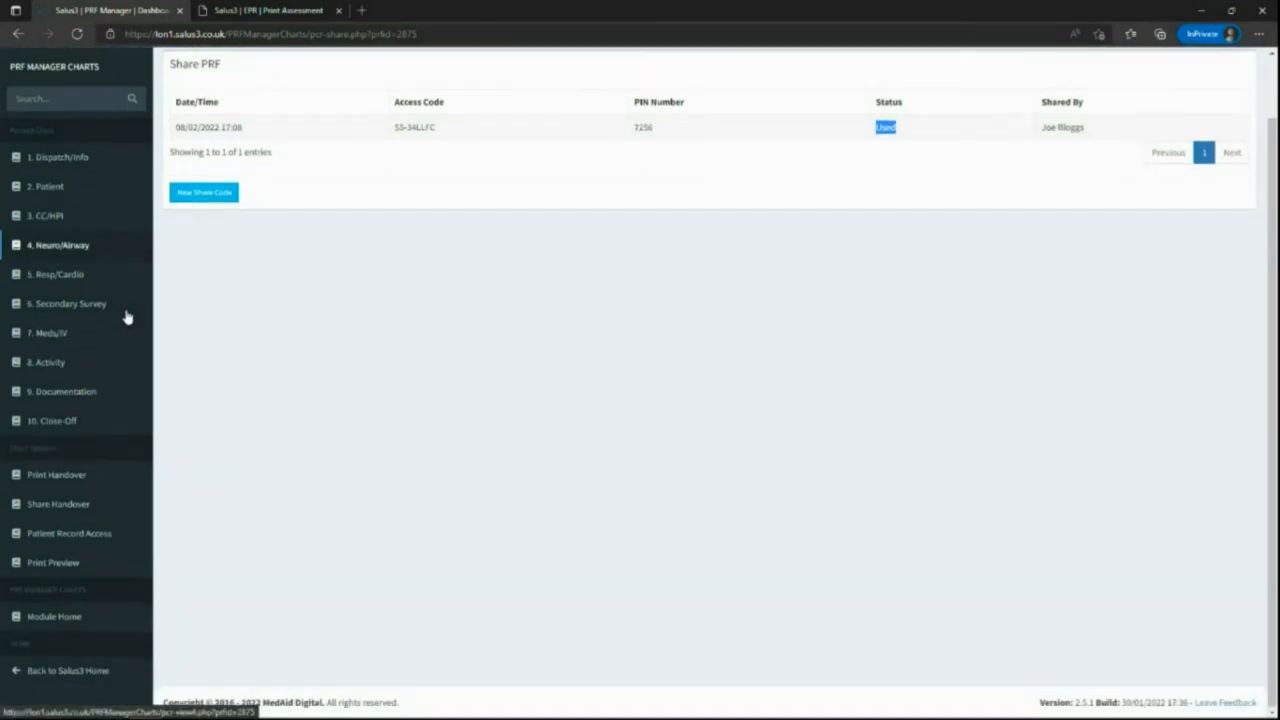
pyautogui.click(55, 535)
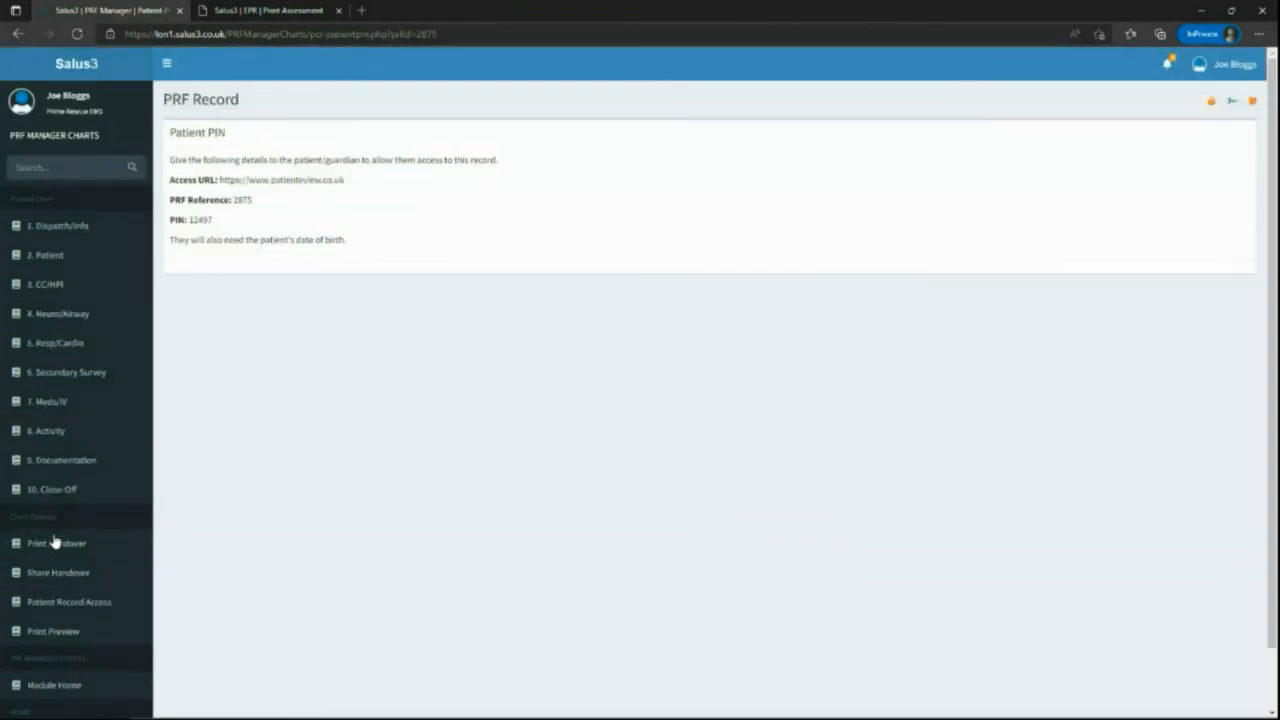